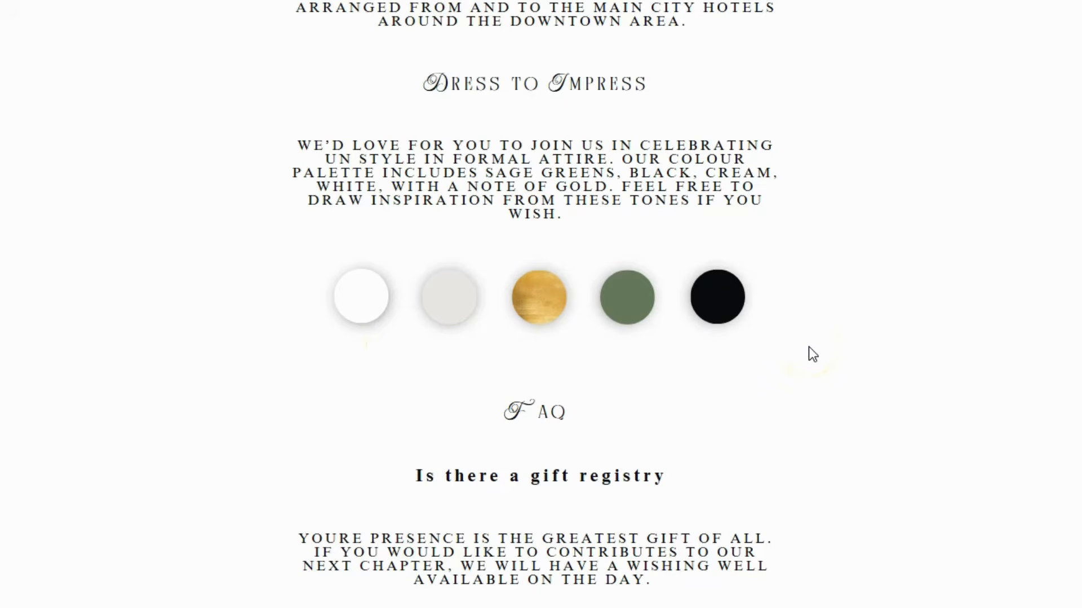
# Step: Review the FAQ section through to the page's closing photo and go back to the main invitation page
pyautogui.scroll(-5, 691, 307)
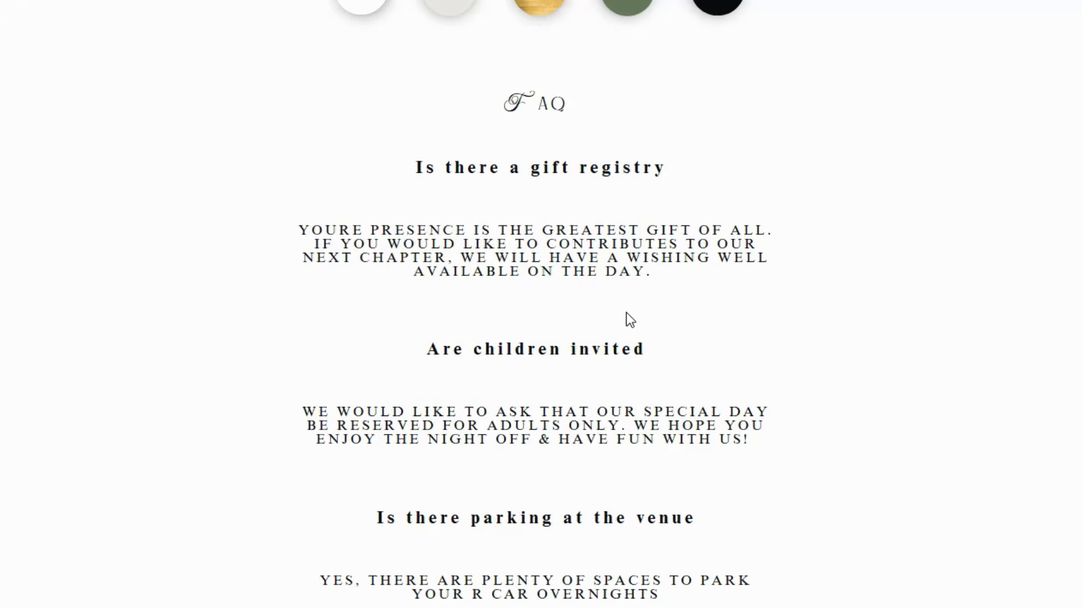
pyautogui.scroll(-7, 630, 335)
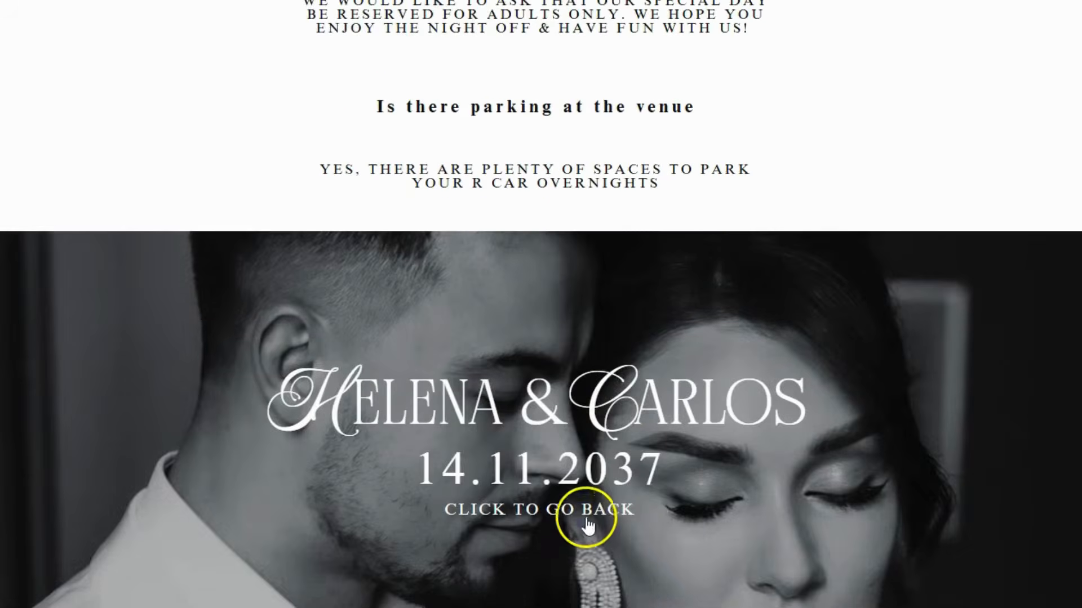
pyautogui.click(586, 514)
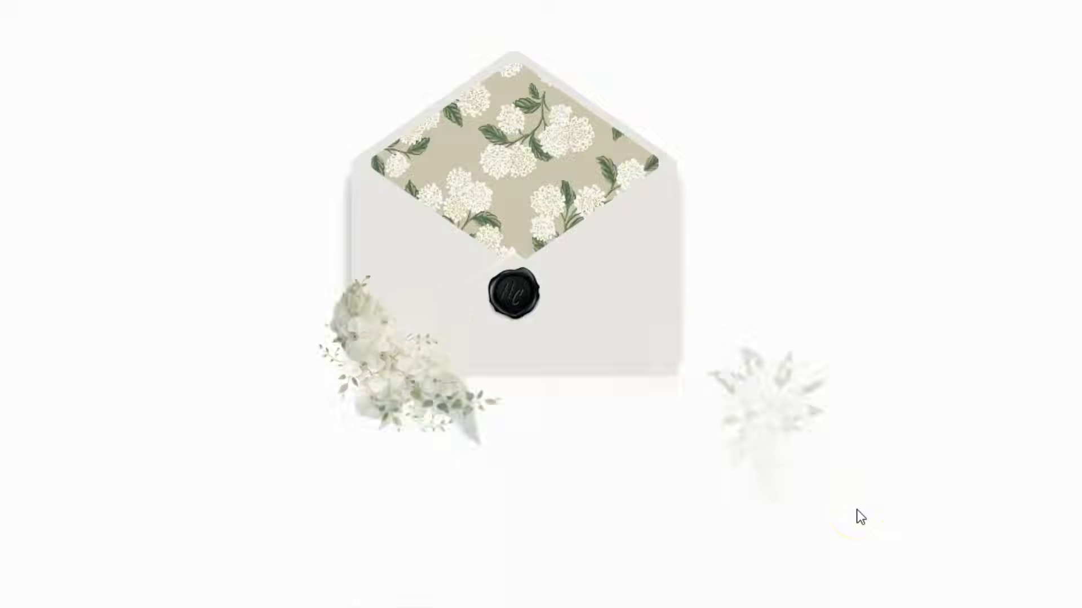
# Step: Look over the invitation's main page and open the RSVP page from its Kindly RSVP Here card
pyautogui.scroll(-10, 856, 509)
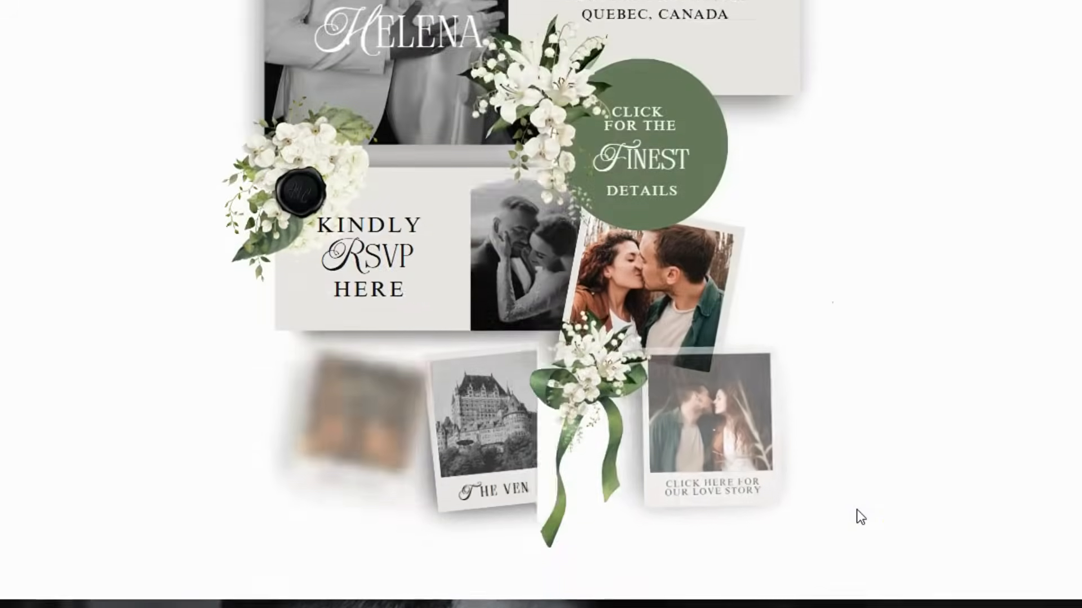
pyautogui.scroll(4, 856, 507)
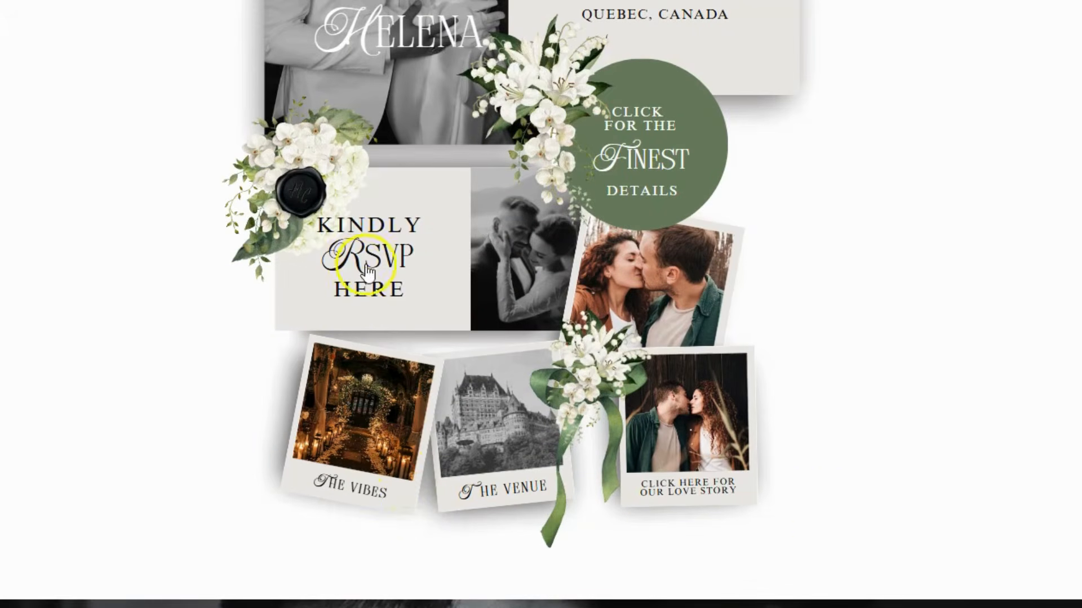
pyautogui.click(373, 248)
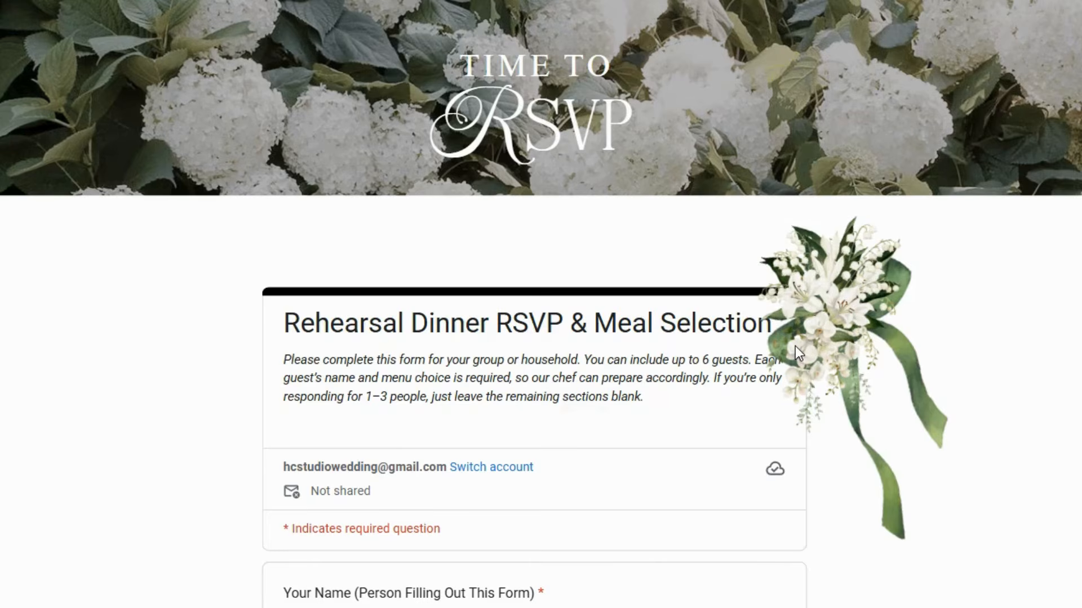
# Step: Review the name, email and telephone questions of the Rehearsal Dinner RSVP form and continue to the attendance section
pyautogui.scroll(-3, 849, 286)
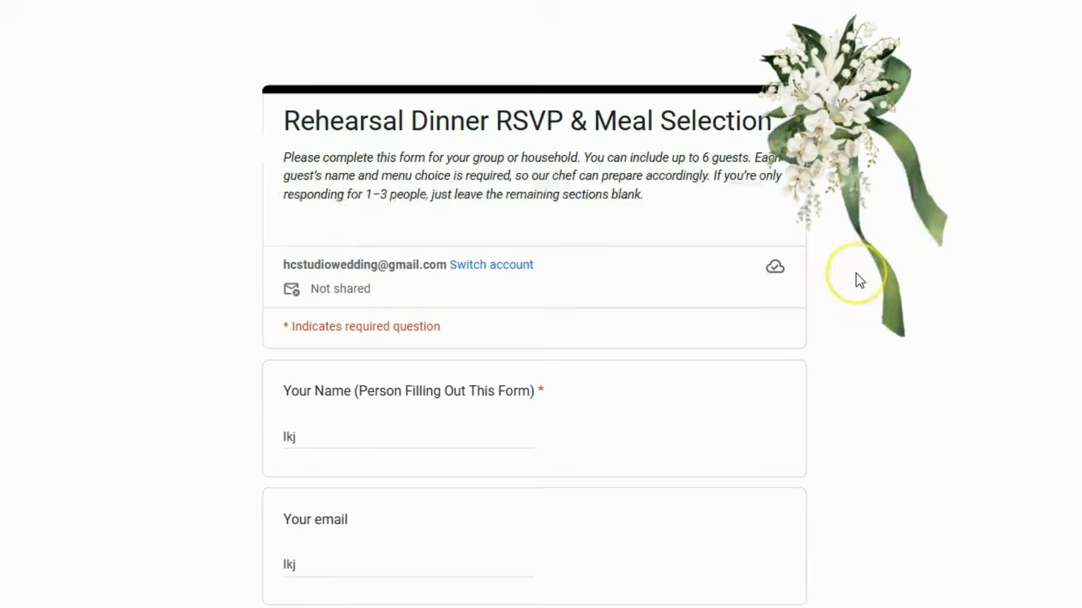
pyautogui.scroll(-3, 858, 280)
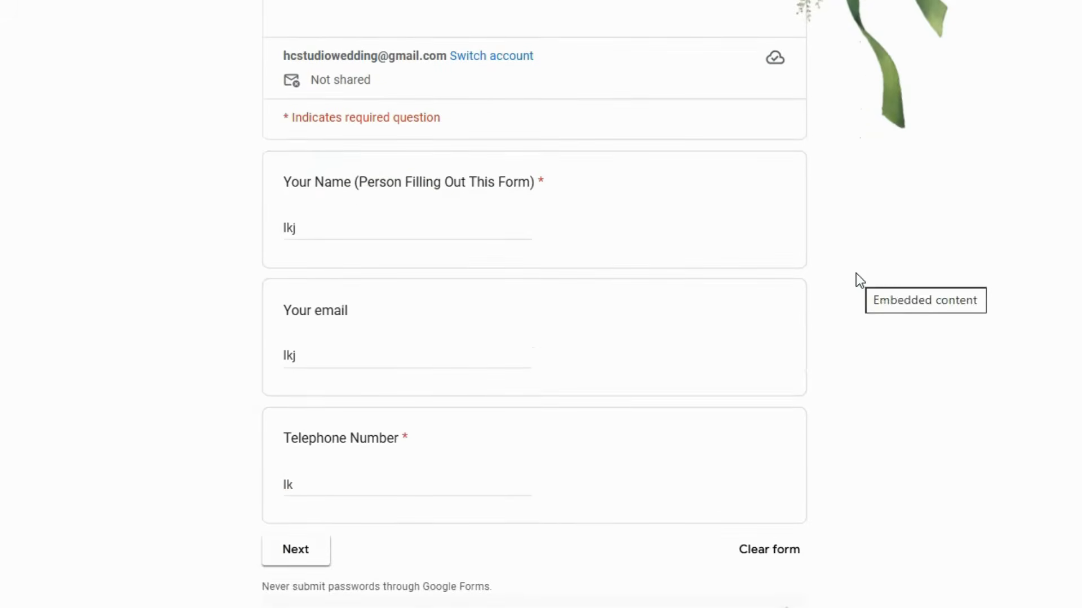
pyautogui.scroll(-2, 879, 326)
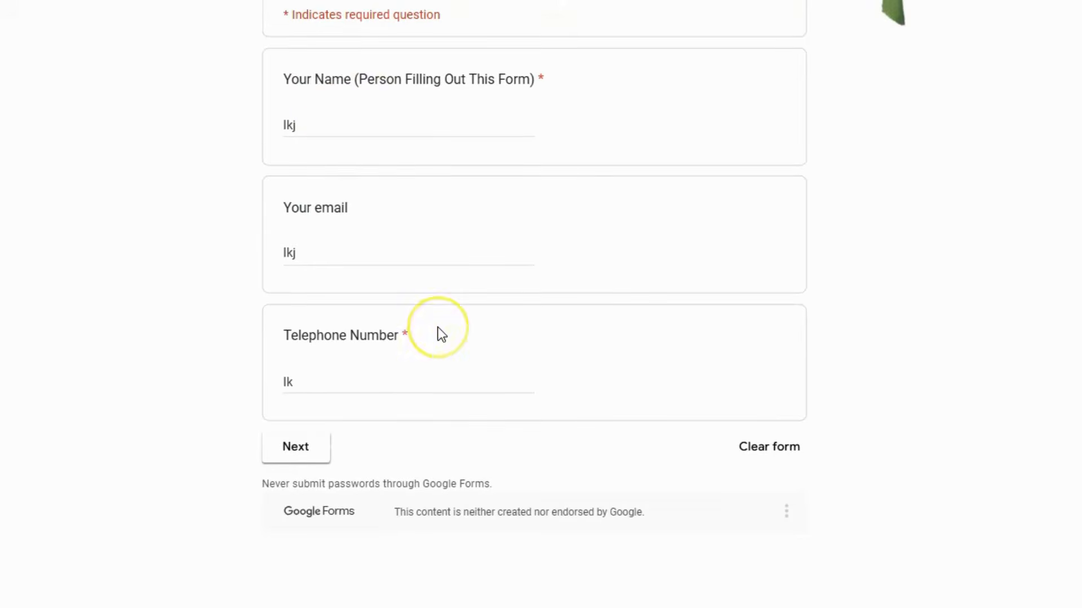
pyautogui.scroll(2, 439, 333)
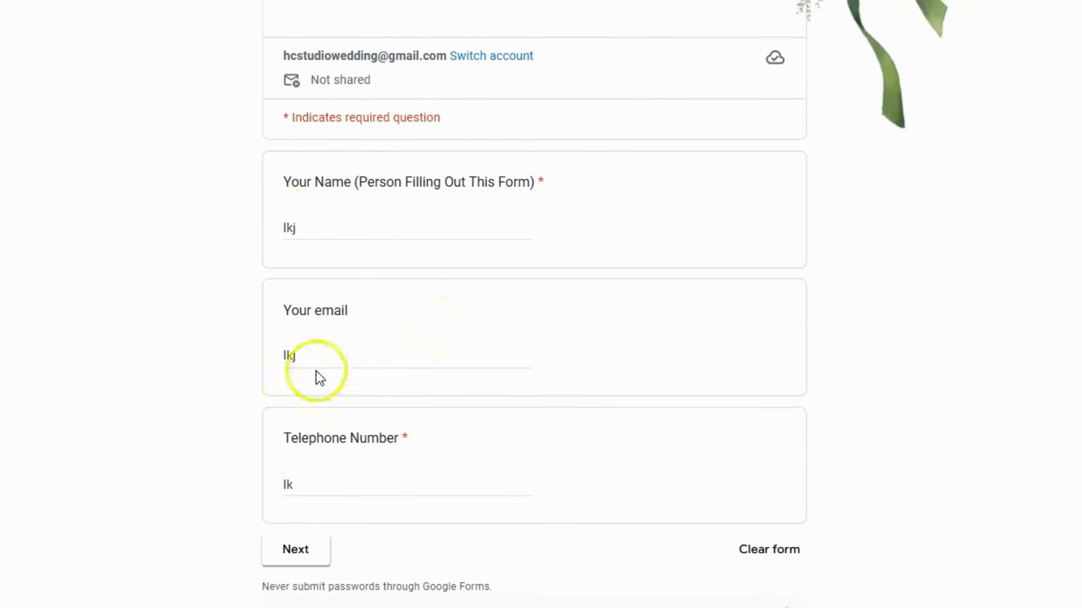
pyautogui.scroll(-4, 326, 473)
pyautogui.scroll(2, 325, 454)
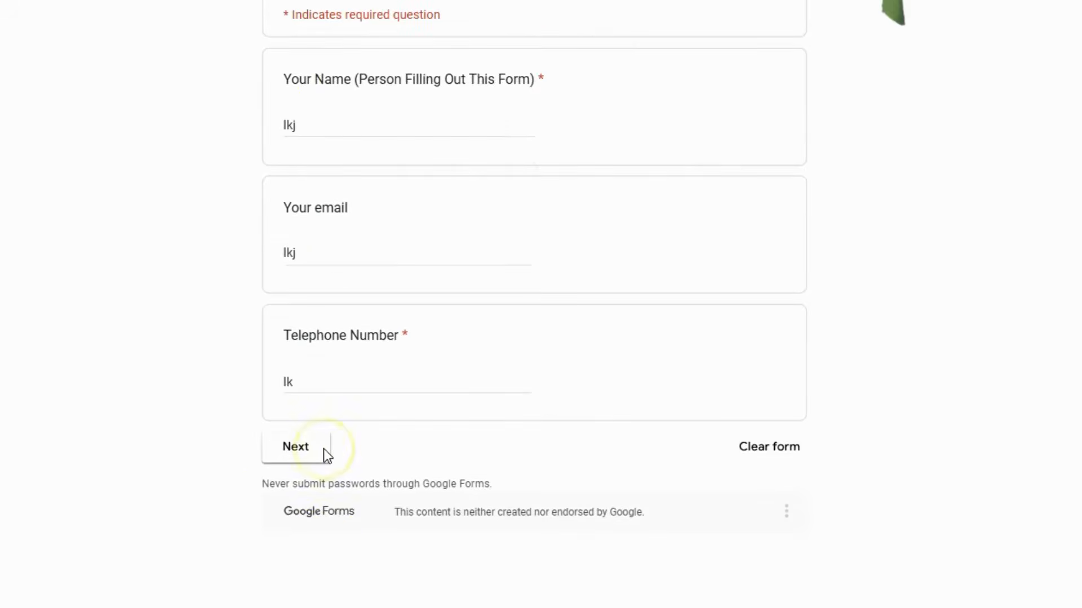
pyautogui.click(289, 454)
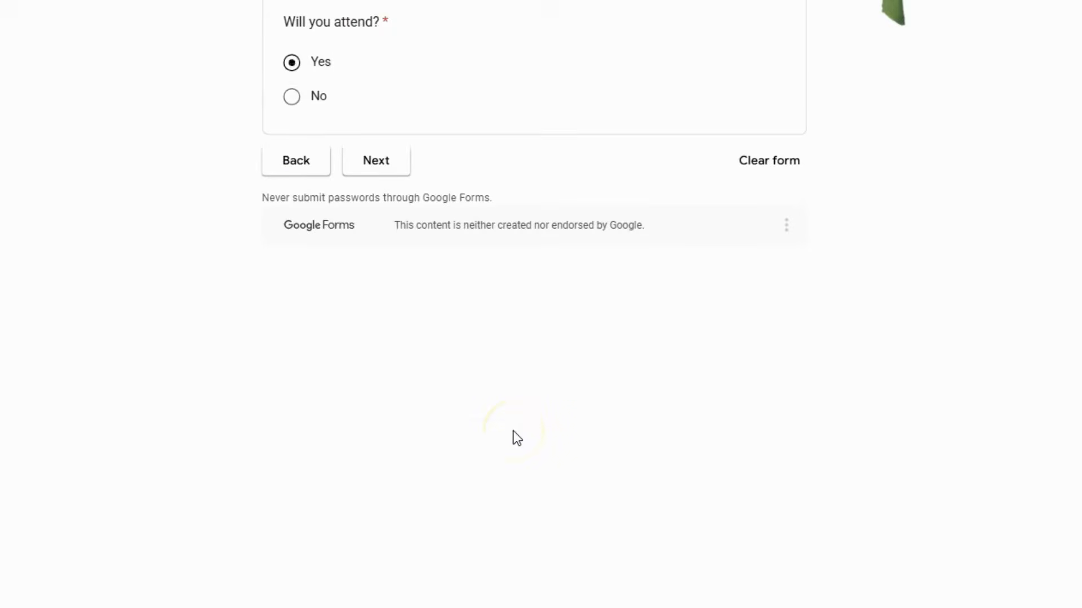
# Step: Answer No to the attendance question, view the section for declining guests, and return to the attendance question
pyautogui.scroll(2, 516, 439)
pyautogui.scroll(2, 516, 439)
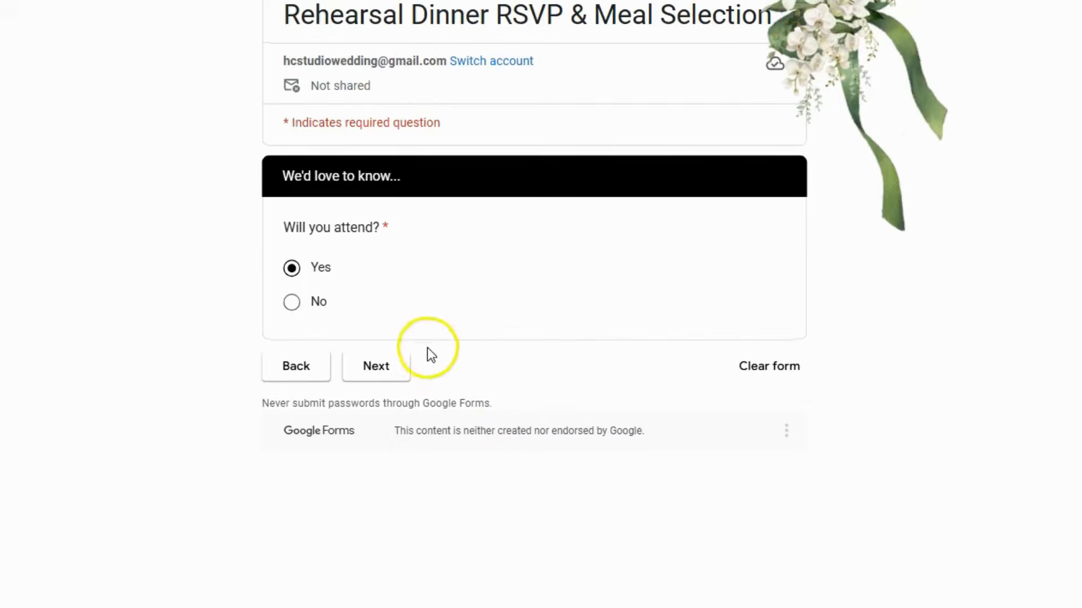
pyautogui.click(293, 304)
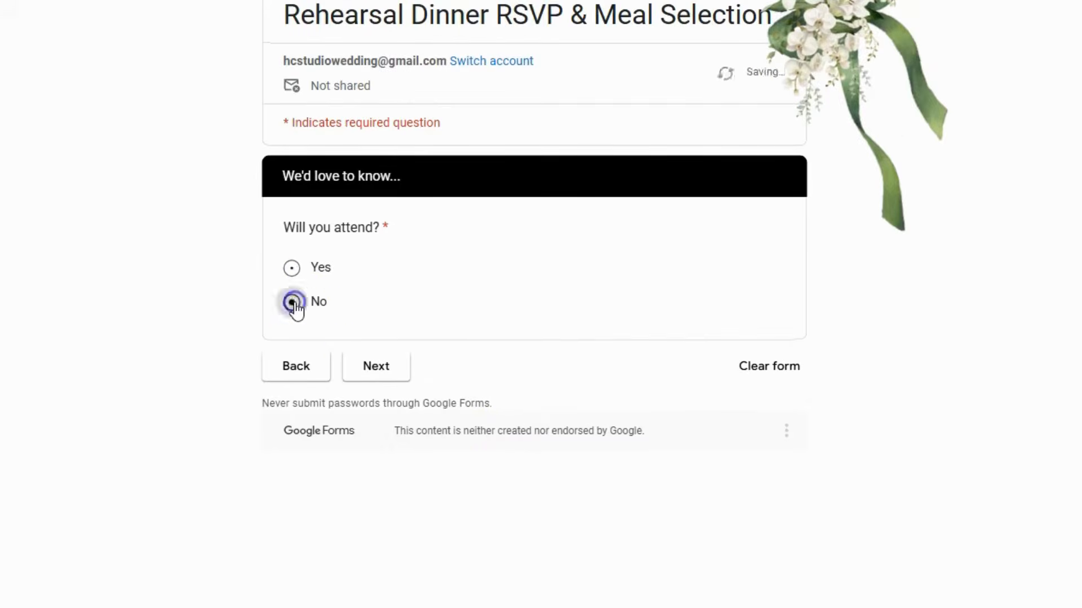
pyautogui.click(379, 370)
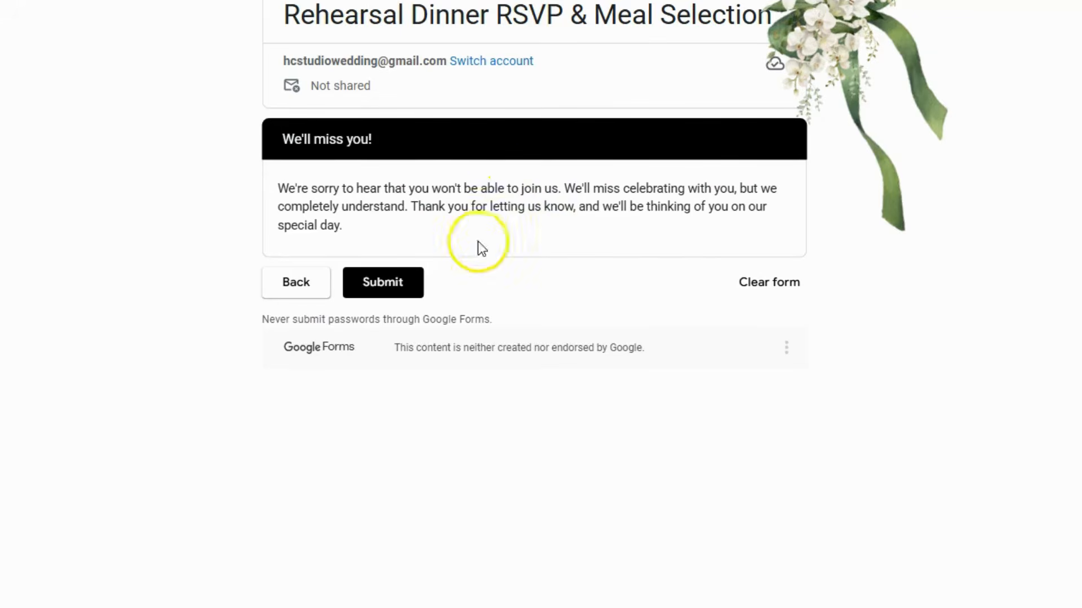
pyautogui.click(322, 288)
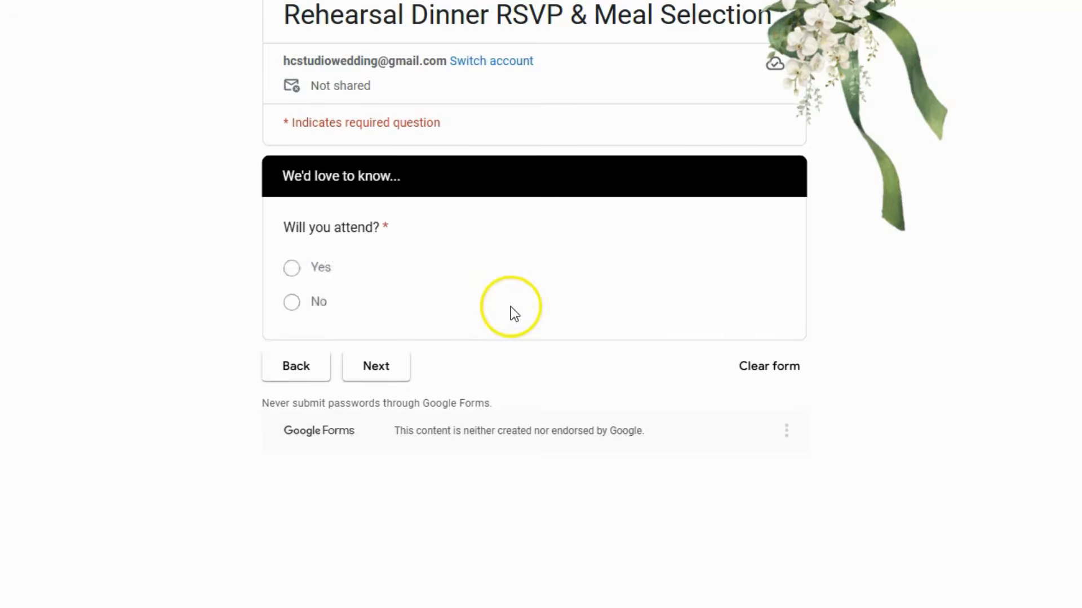
# Step: Answer Yes to the attendance question and continue past the guest count to the Guest Meal Choice section
pyautogui.click(317, 269)
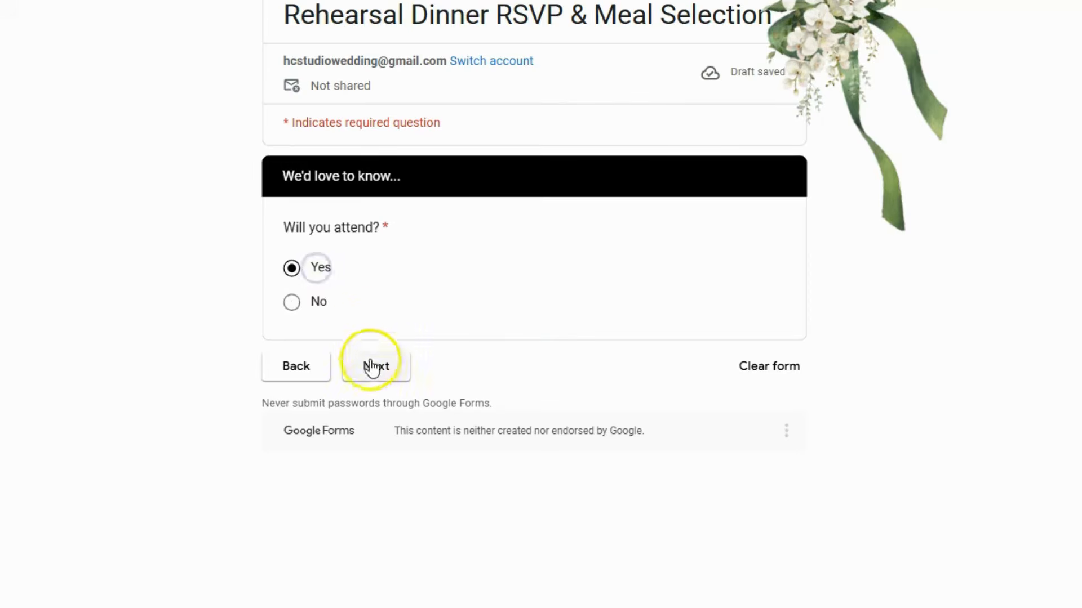
pyautogui.click(370, 372)
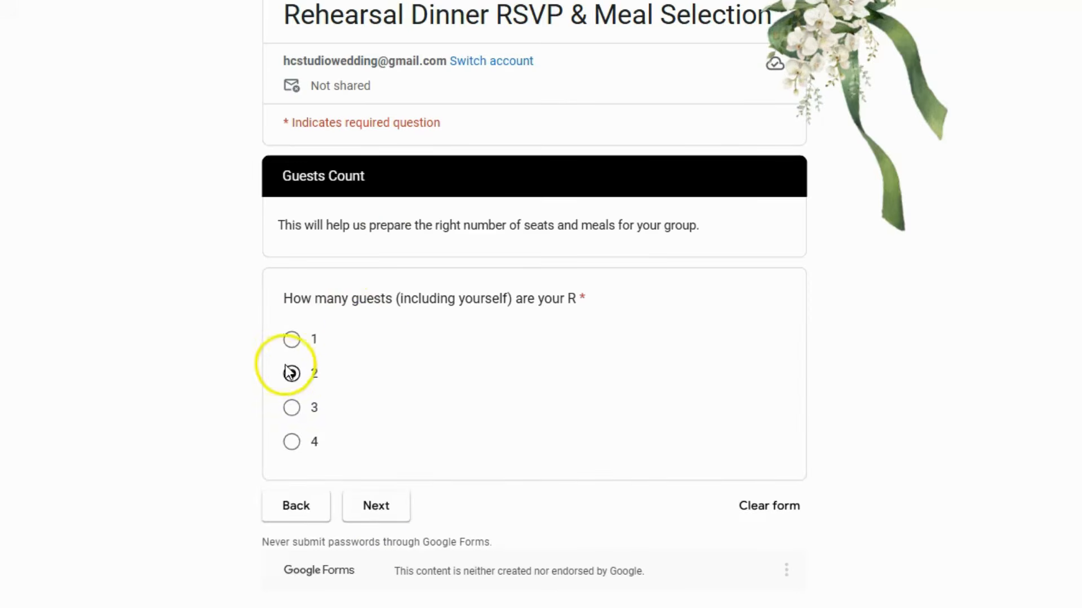
pyautogui.click(381, 508)
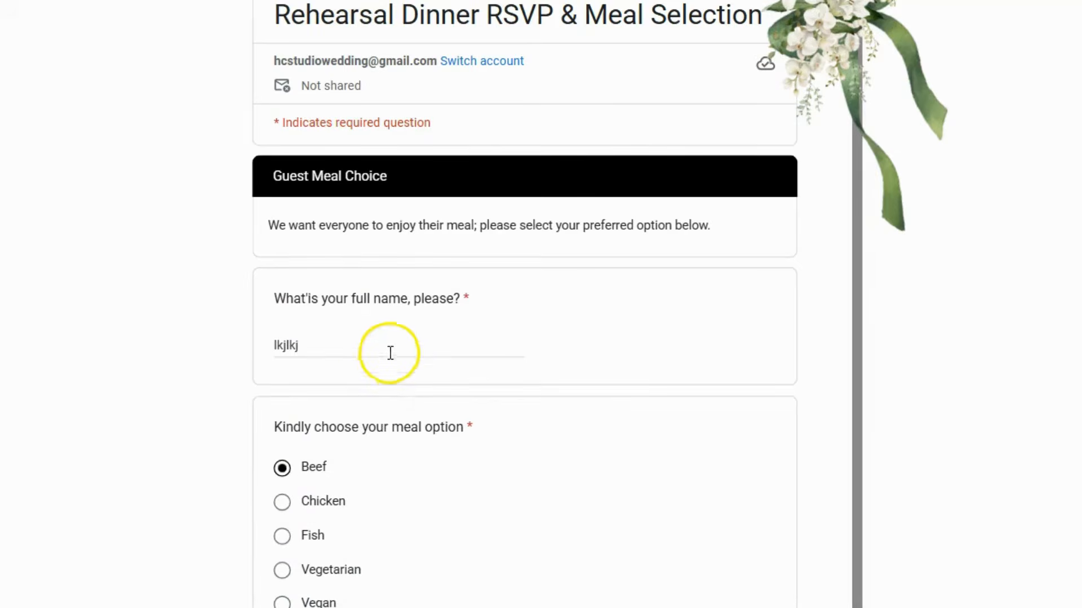
# Step: Review the meal option and dietary restriction questions and continue through the guest meal sections to the form's closing section
pyautogui.scroll(-2, 309, 369)
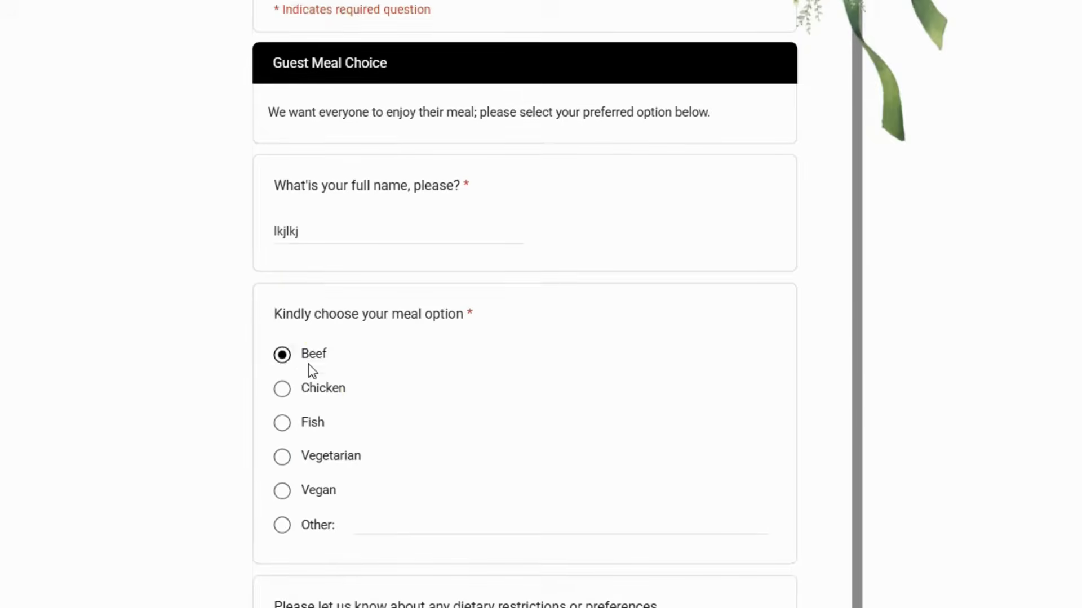
pyautogui.scroll(-4, 378, 363)
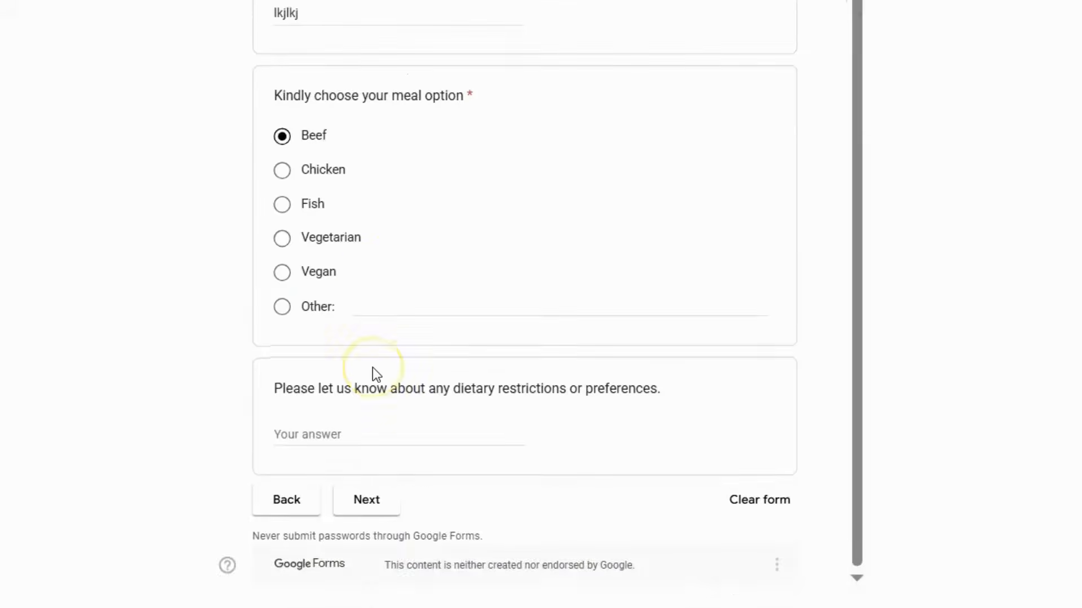
pyautogui.scroll(-4, 373, 368)
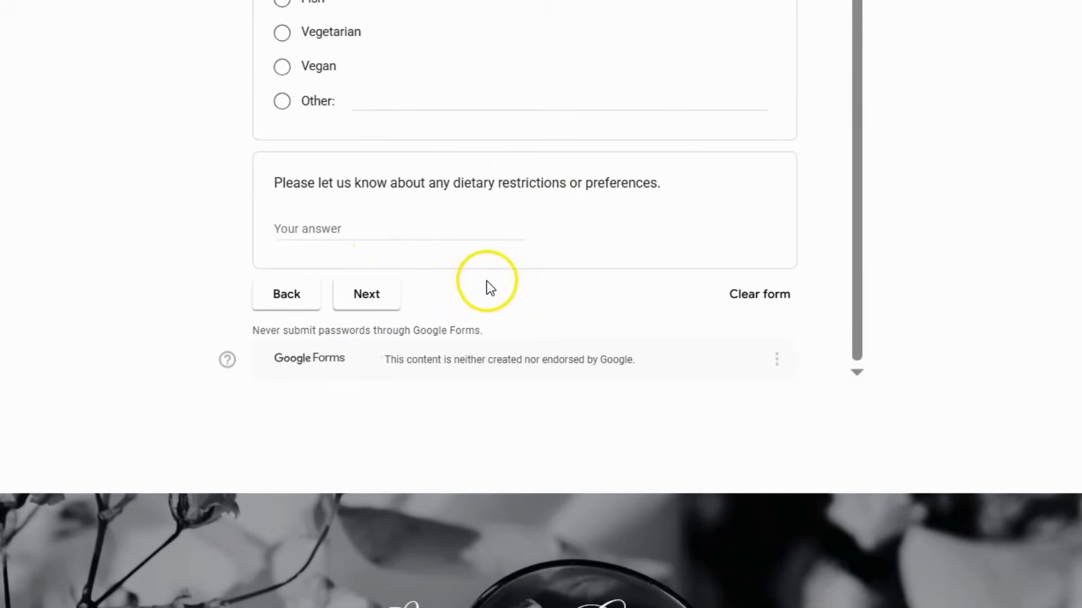
pyautogui.scroll(1, 489, 288)
pyautogui.click(375, 320)
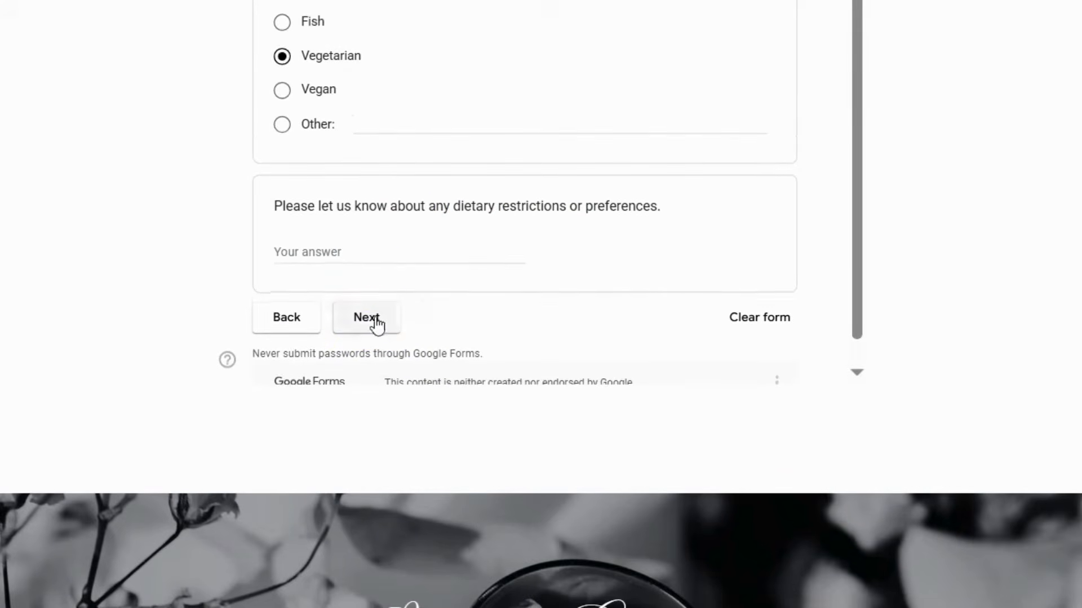
pyautogui.scroll(3, 376, 316)
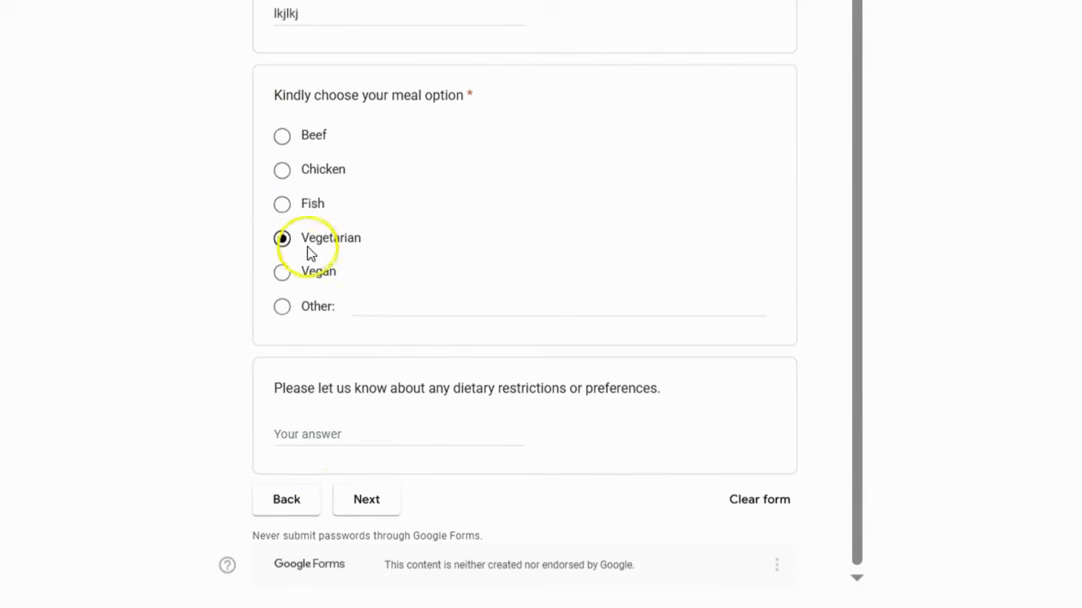
pyautogui.click(391, 510)
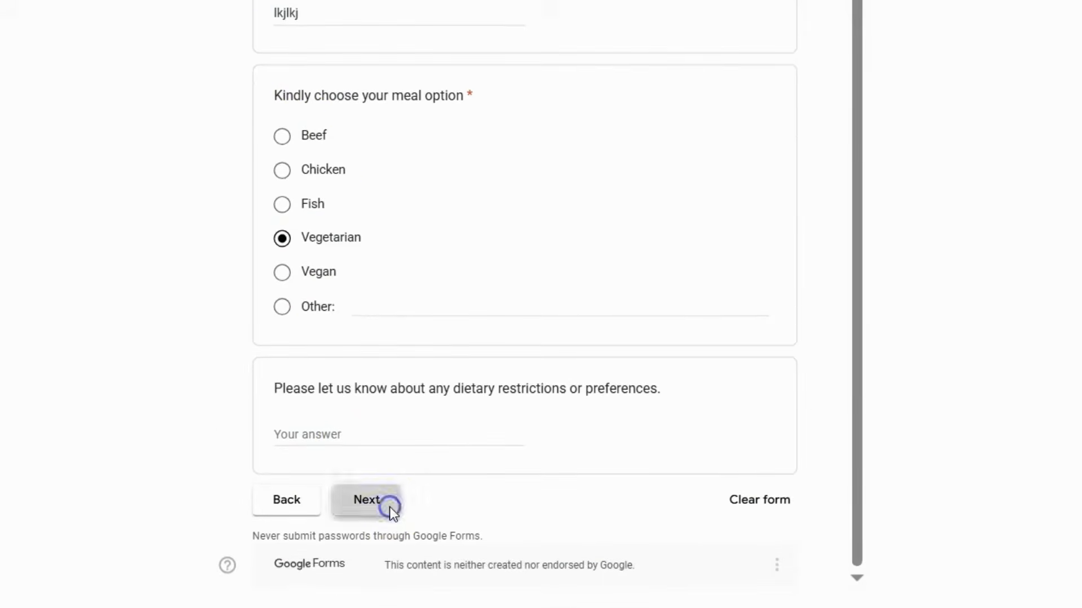
# Step: Examine the RSVP form's thank-you section, including its message, table photo and submit area
pyautogui.scroll(1, 391, 509)
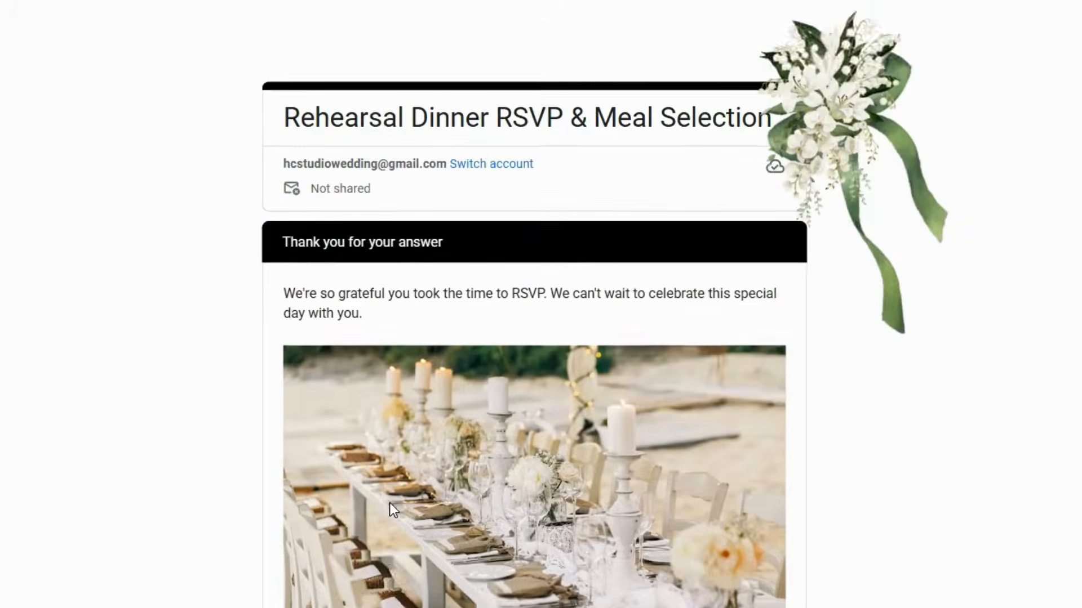
pyautogui.scroll(-2, 390, 503)
pyautogui.click(370, 411)
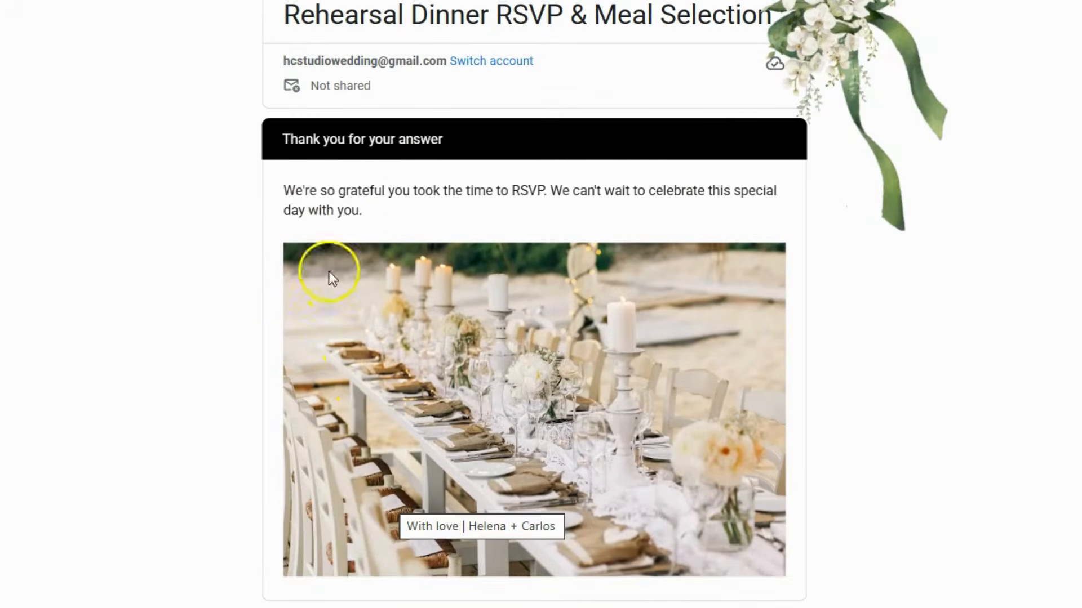
pyautogui.scroll(-2, 518, 343)
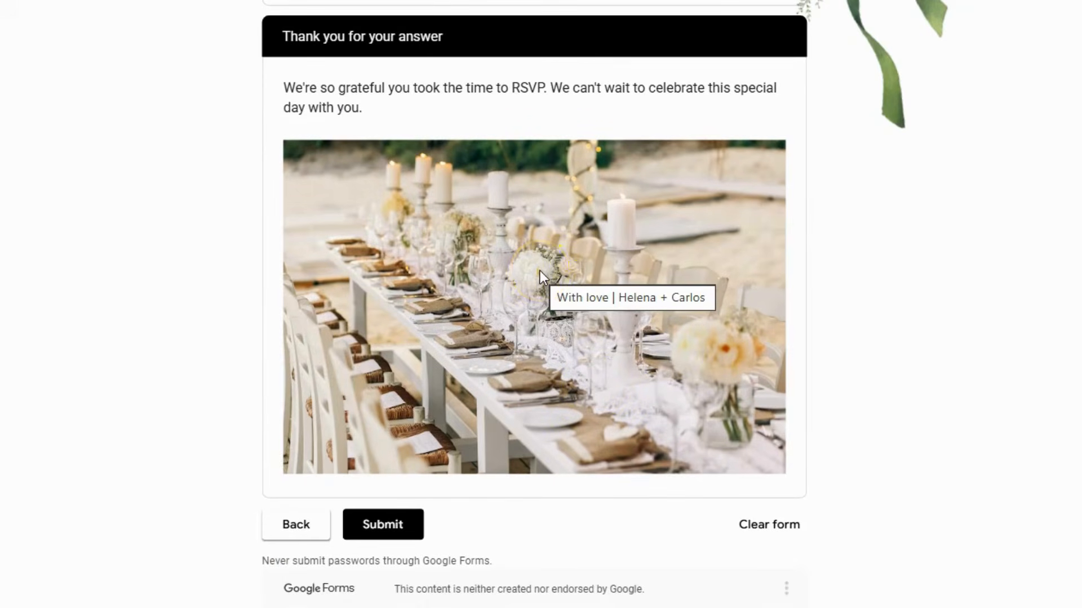
pyautogui.scroll(2, 539, 270)
pyautogui.scroll(2, 540, 271)
pyautogui.scroll(2, 540, 271)
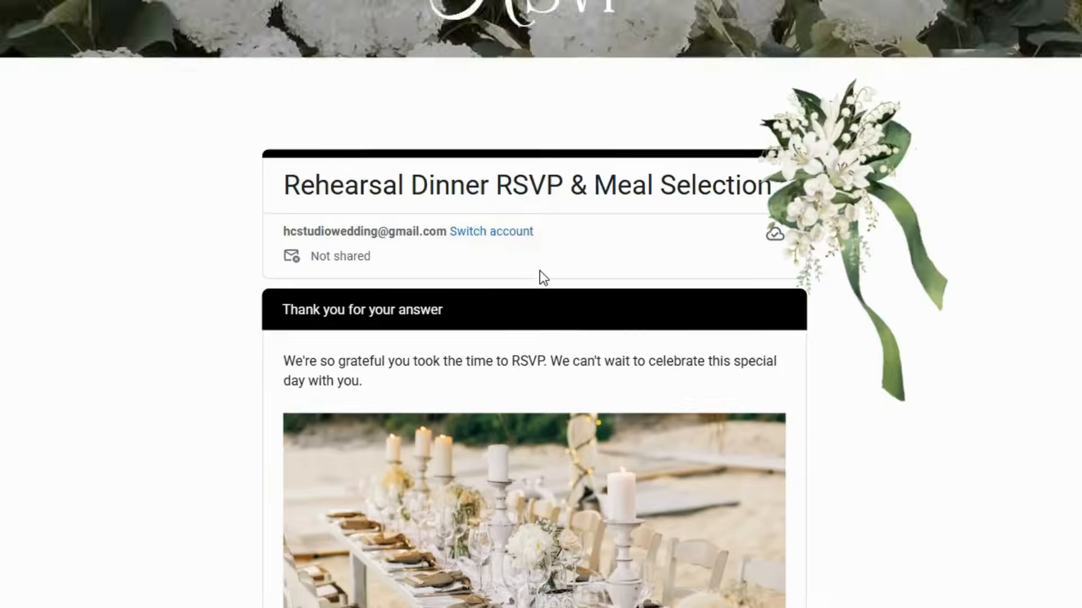
pyautogui.scroll(-6, 539, 271)
pyautogui.scroll(-3, 540, 270)
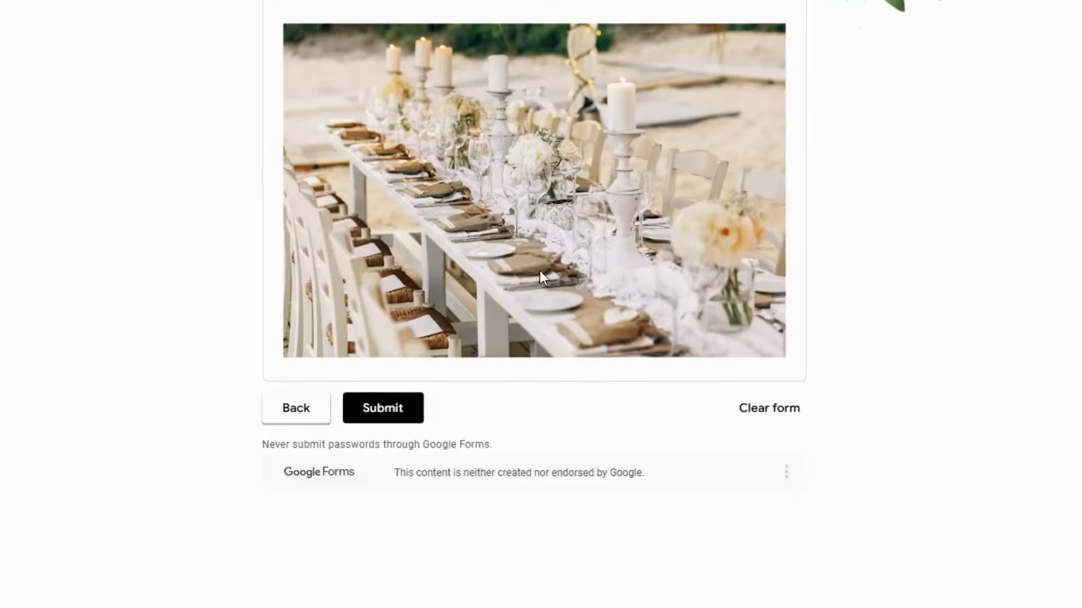
pyautogui.scroll(4, 540, 271)
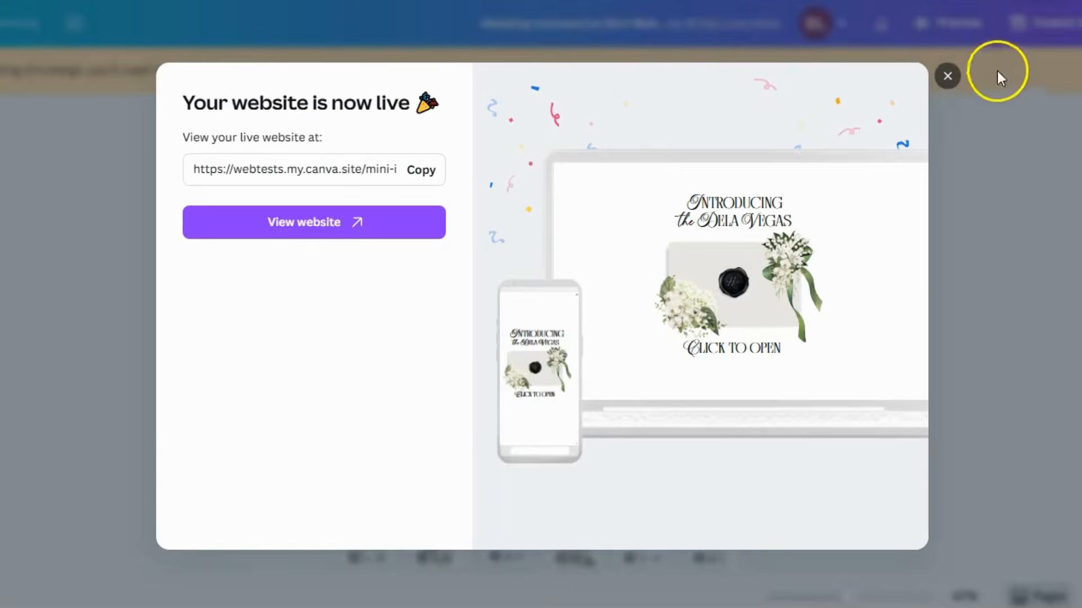
# Step: Switch to the Canva editor, dismiss the published-website dialog, and look over the details page of the mini-website design
pyautogui.click(947, 76)
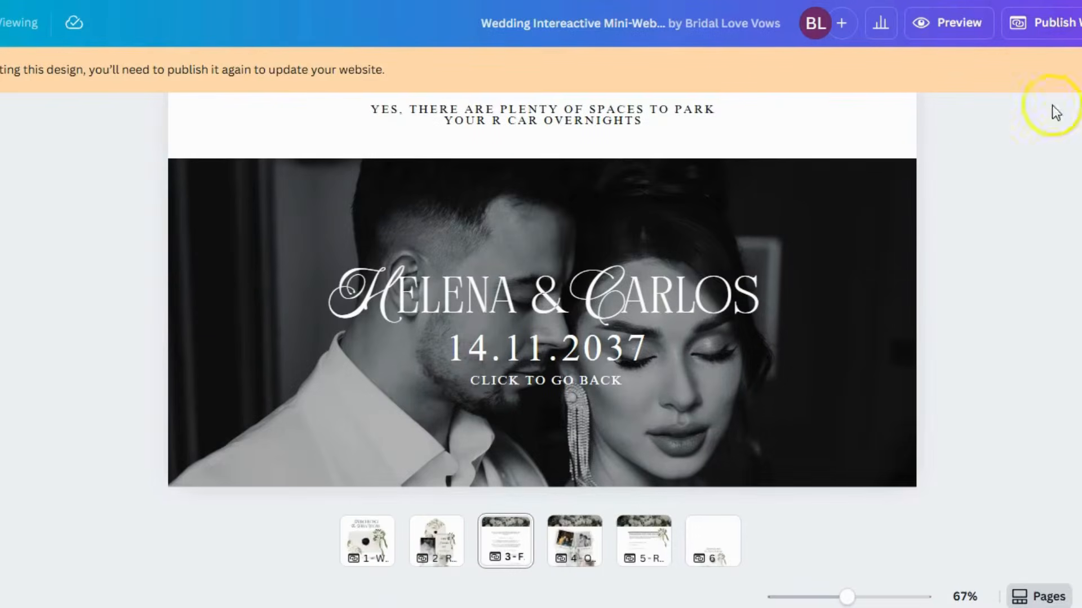
pyautogui.scroll(5, 947, 372)
pyautogui.scroll(3, 945, 361)
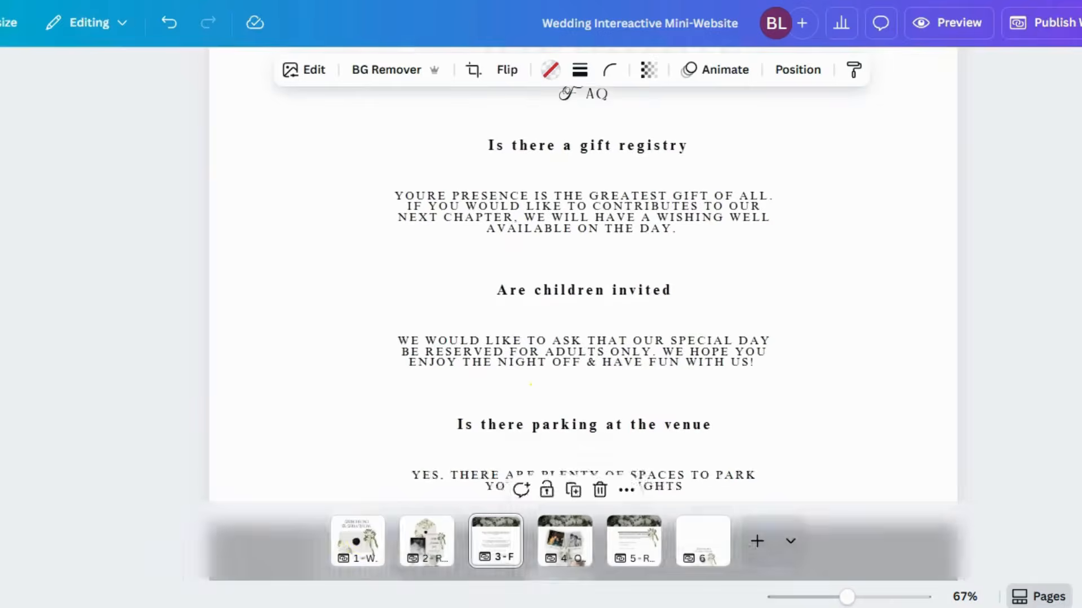
# Step: Open the mini-website's first page, the one with the envelope and wax seal
pyautogui.click(354, 545)
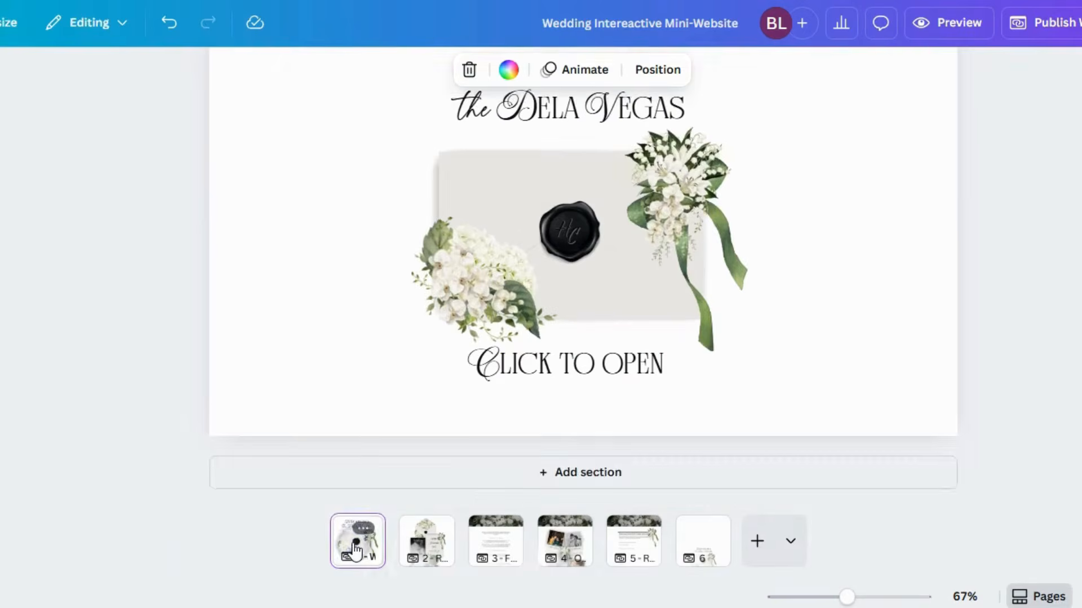
pyautogui.scroll(2, 400, 448)
# Step: Try an orange-red text colour on the family name in the first page's heading, and undo it
pyautogui.click(542, 180)
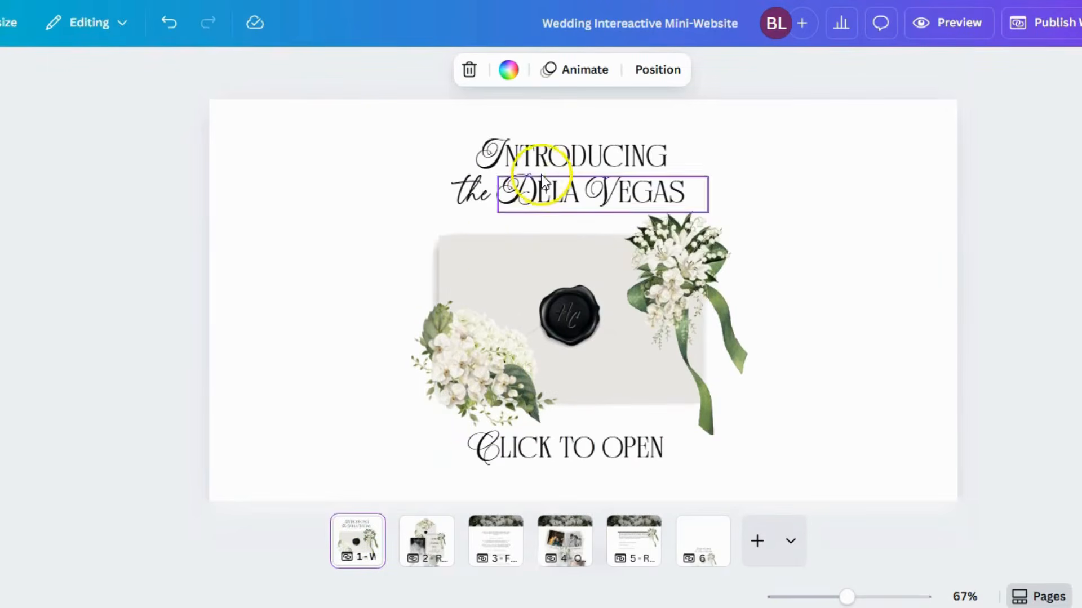
pyautogui.click(406, 72)
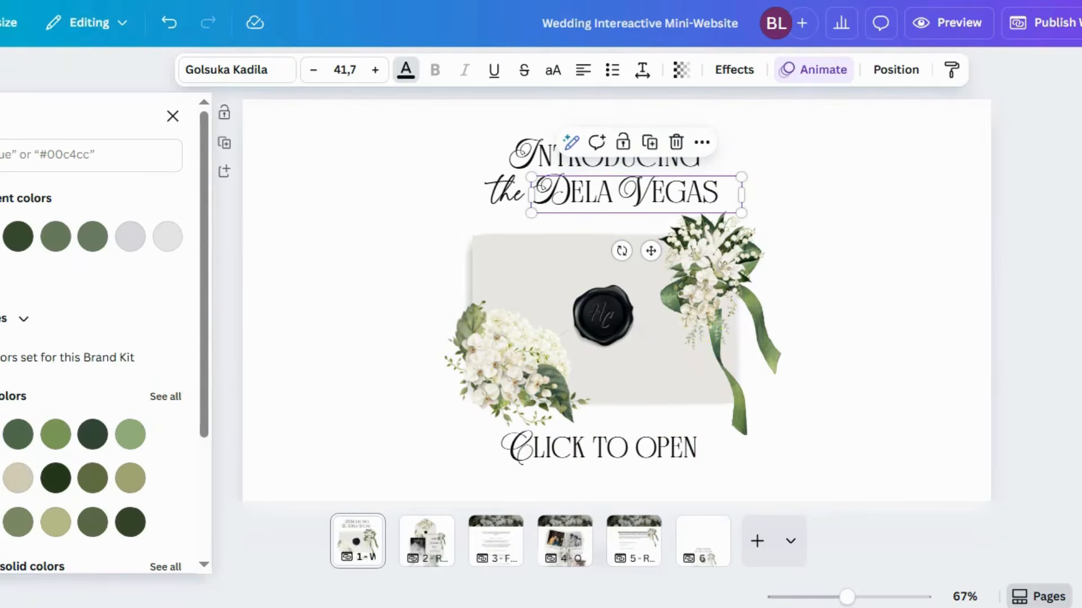
pyautogui.click(0, 237)
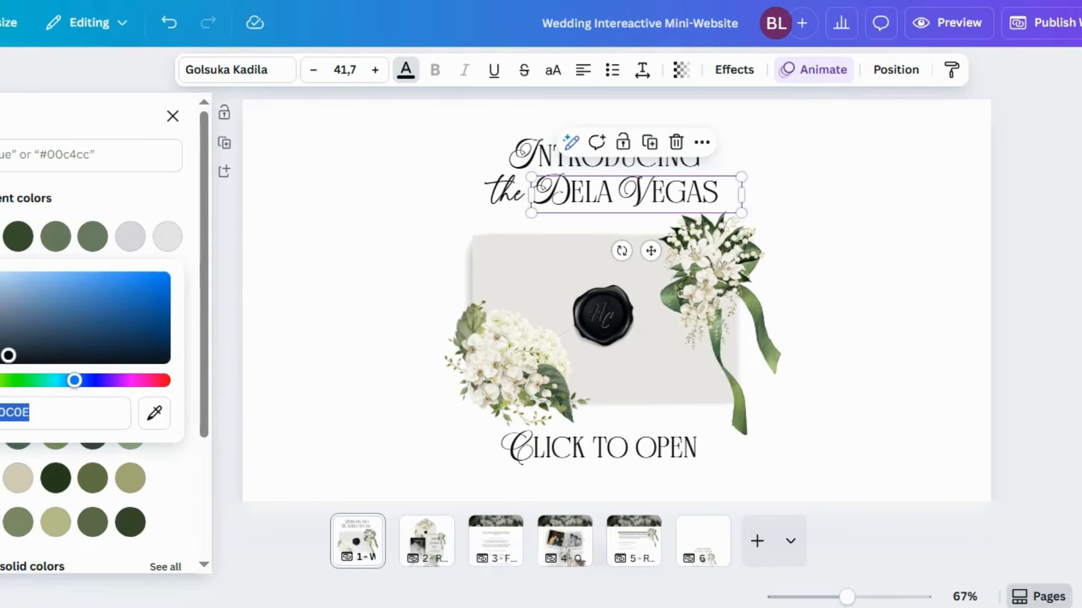
pyautogui.click(0, 381)
pyautogui.click(142, 296)
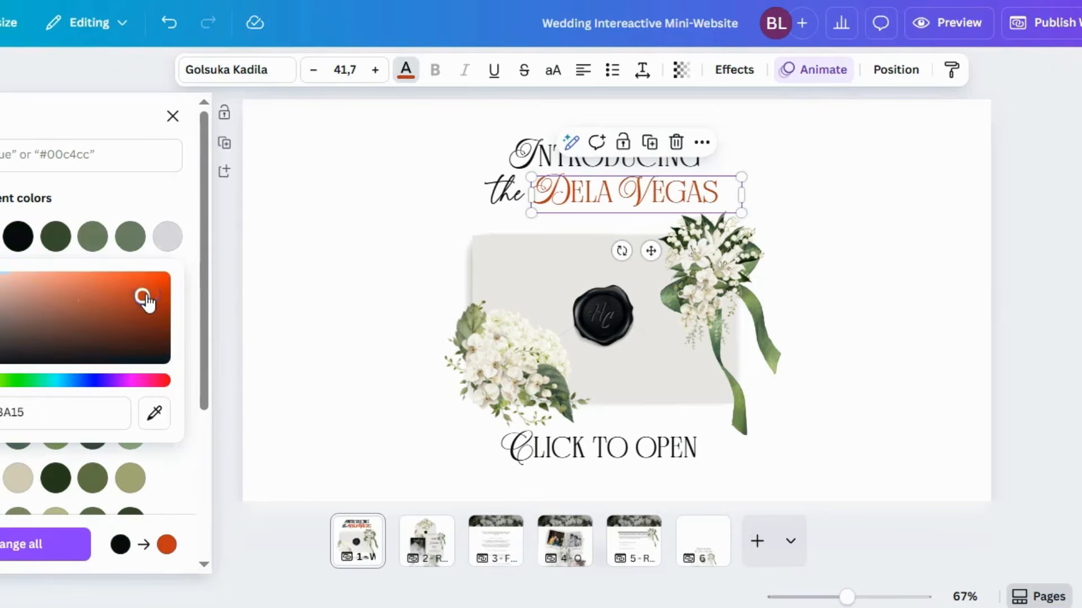
pyautogui.click(449, 307)
pyautogui.click(387, 298)
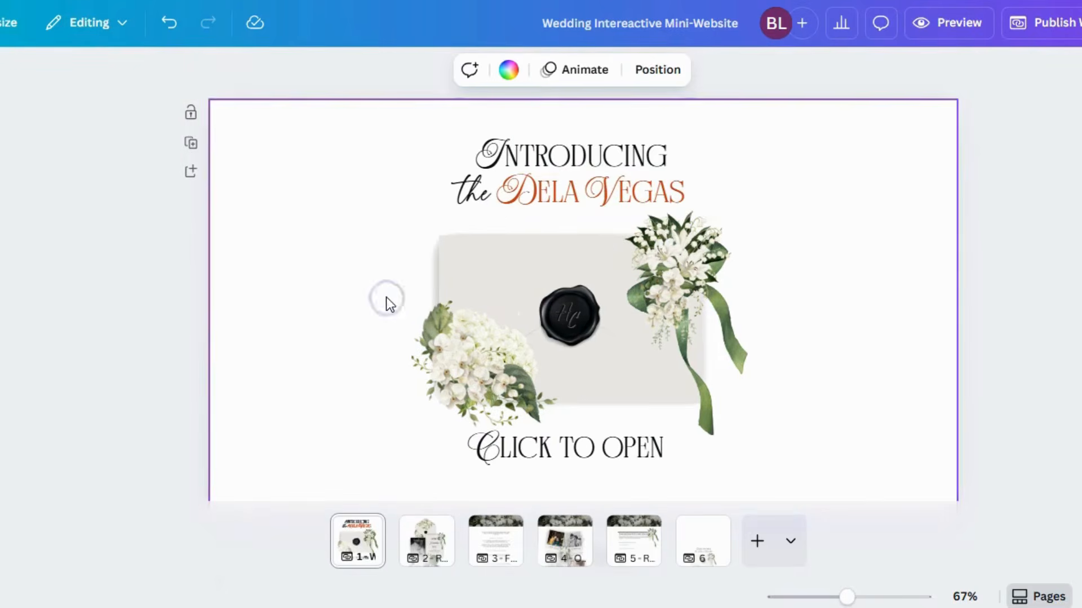
pyautogui.click(169, 22)
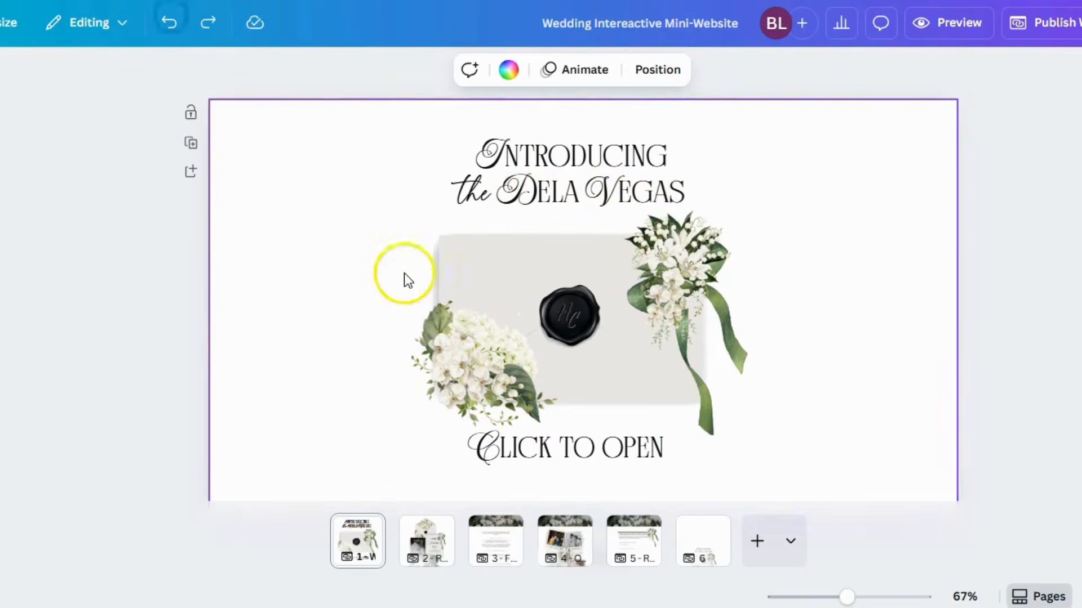
# Step: Apply the near-black recent colour to the "Click to open" text below the envelope
pyautogui.scroll(-2, 200, 270)
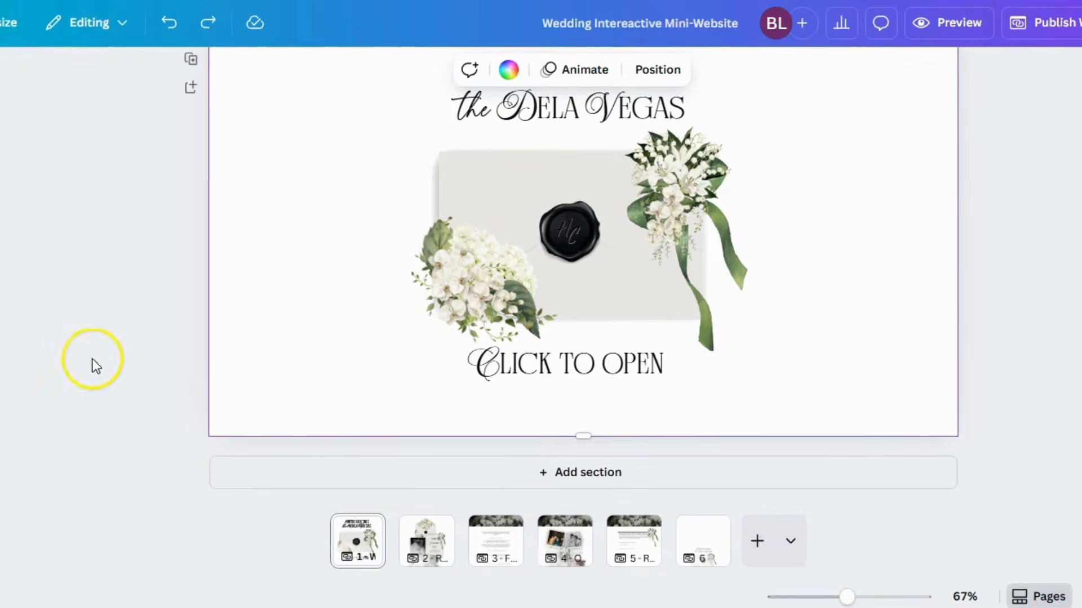
pyautogui.click(503, 358)
pyautogui.click(412, 71)
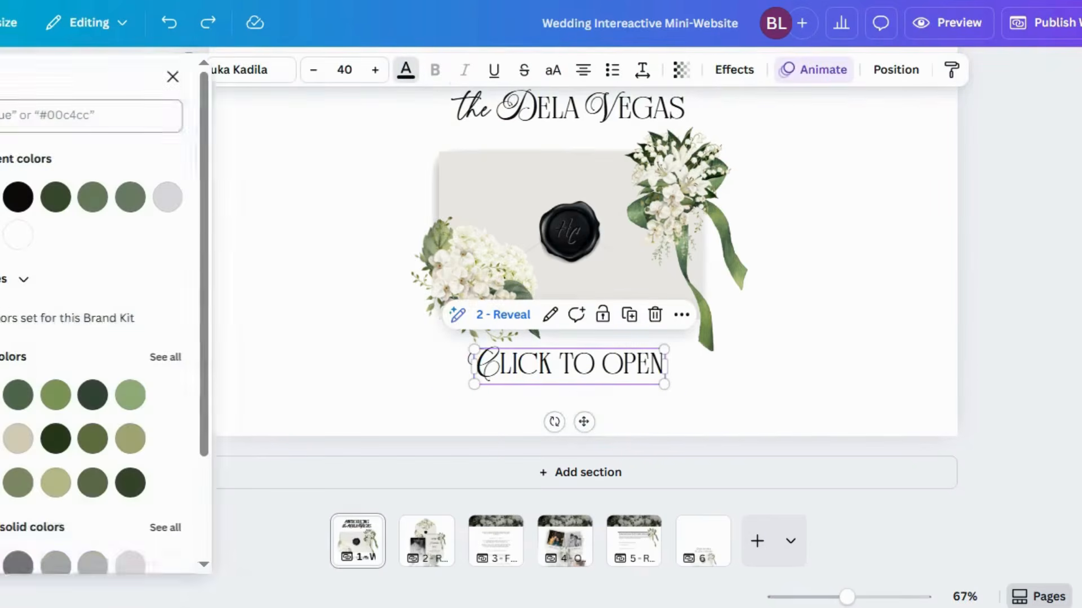
pyautogui.click(0, 237)
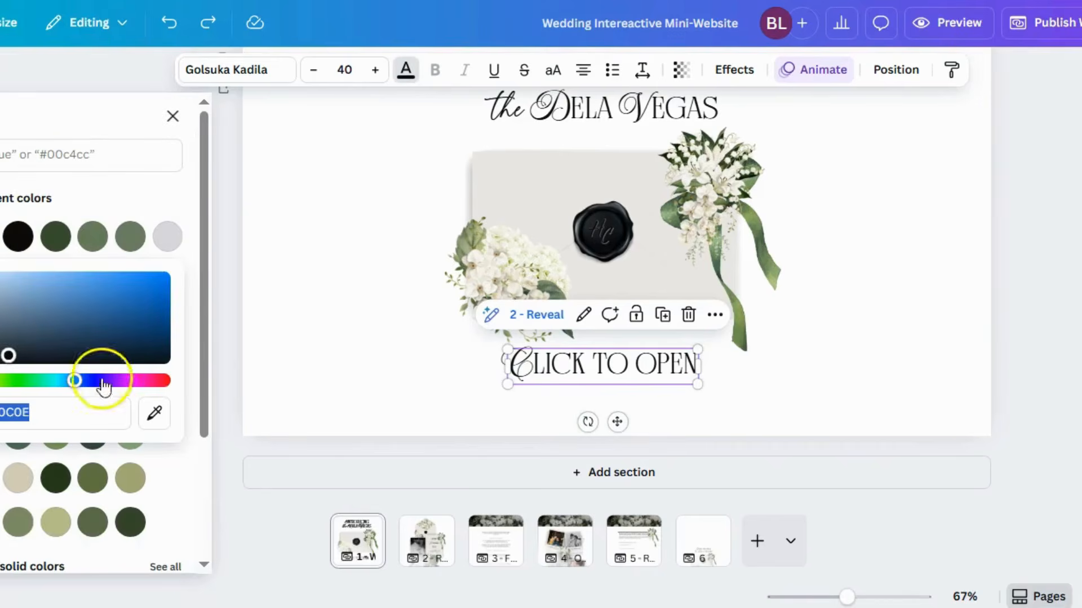
pyautogui.click(18, 236)
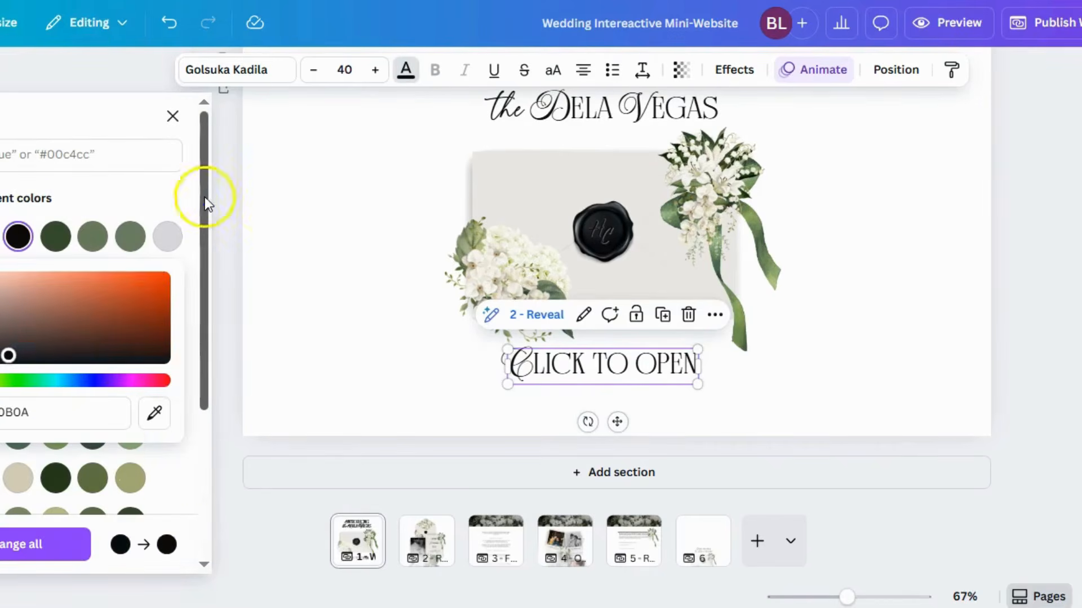
# Step: Look through the full set of default solid colours available for the "Click to open" text
pyautogui.moveTo(205, 197); pyautogui.dragTo(203, 365)
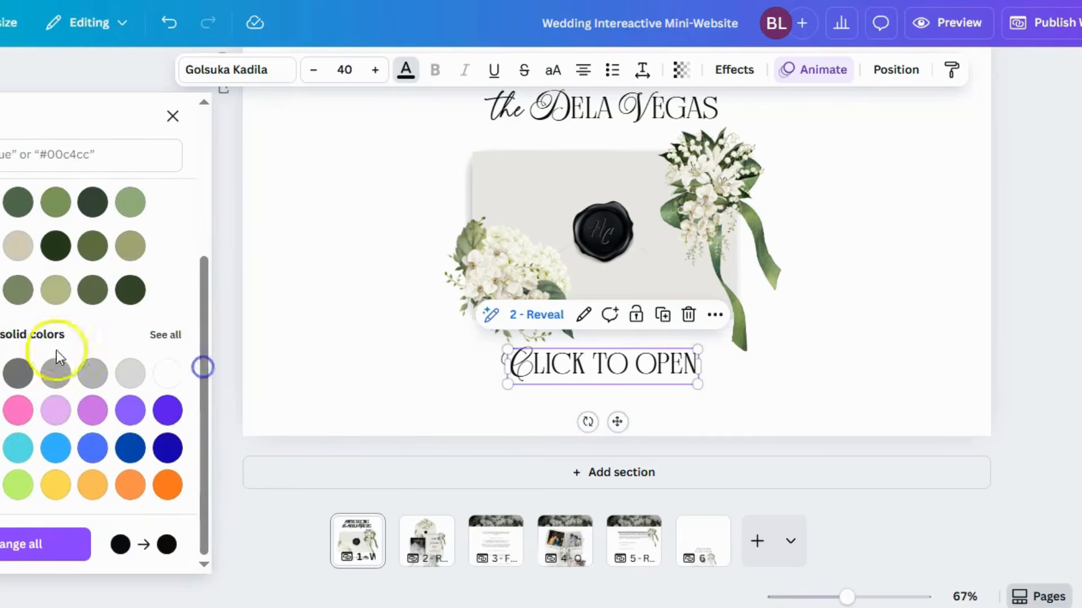
pyautogui.click(167, 340)
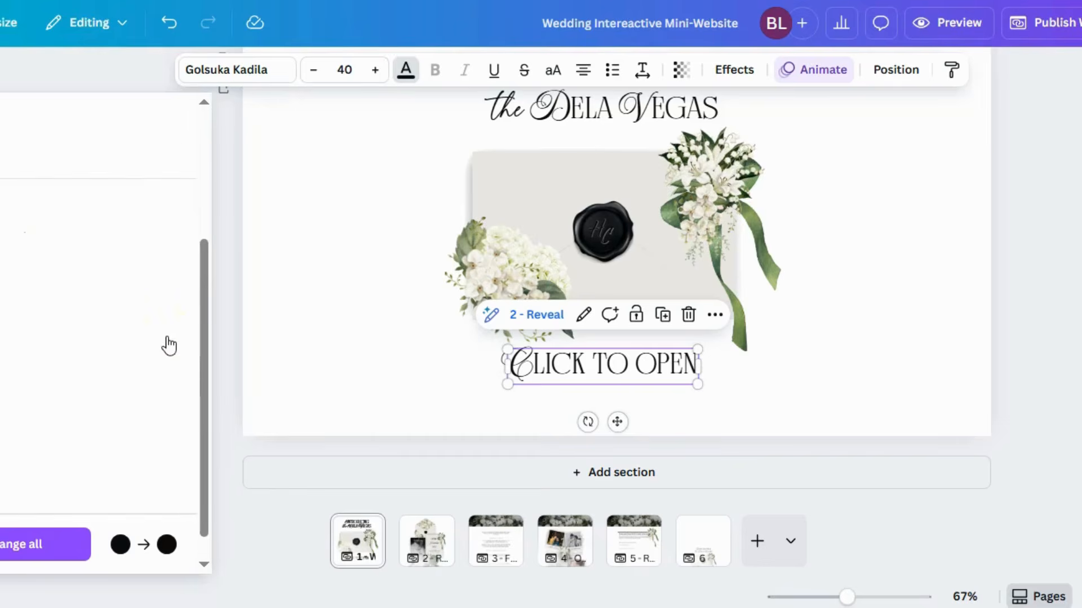
pyautogui.scroll(-5, 168, 345)
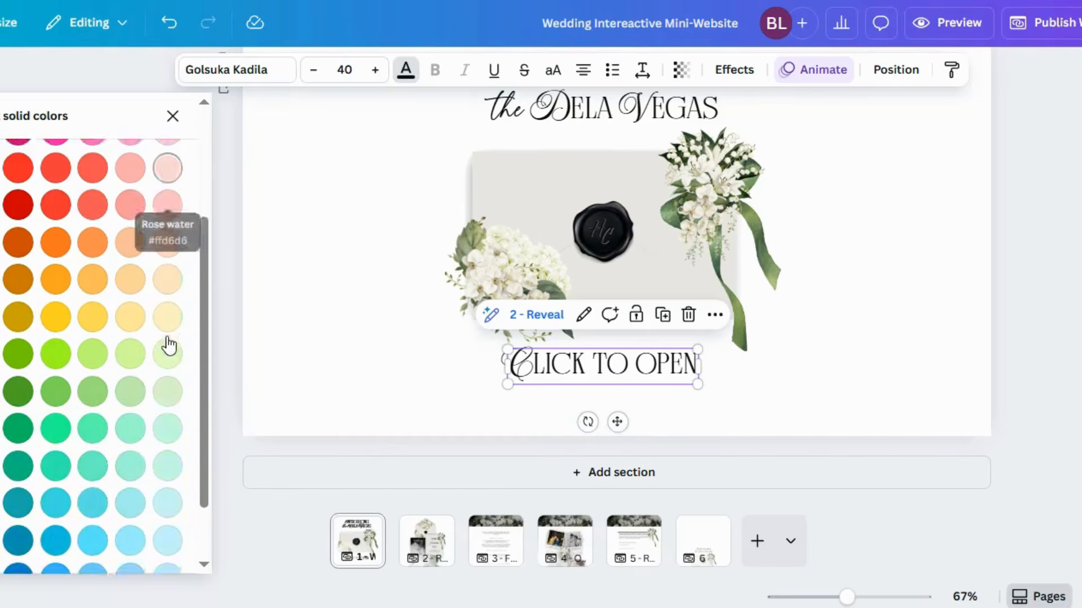
pyautogui.scroll(3, 168, 344)
pyautogui.scroll(2, 168, 345)
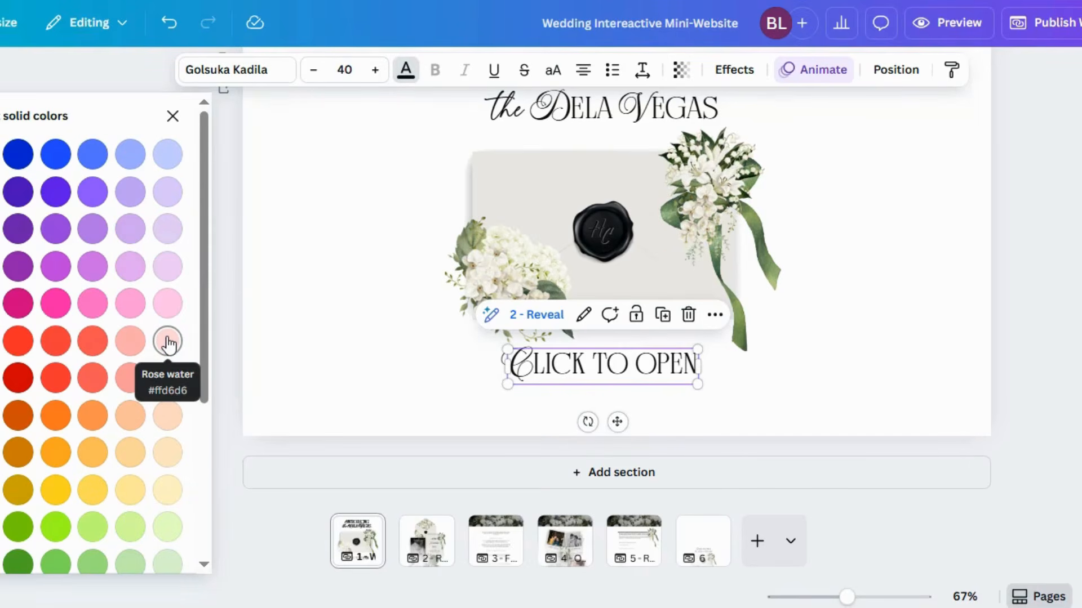
pyautogui.scroll(-5, 169, 361)
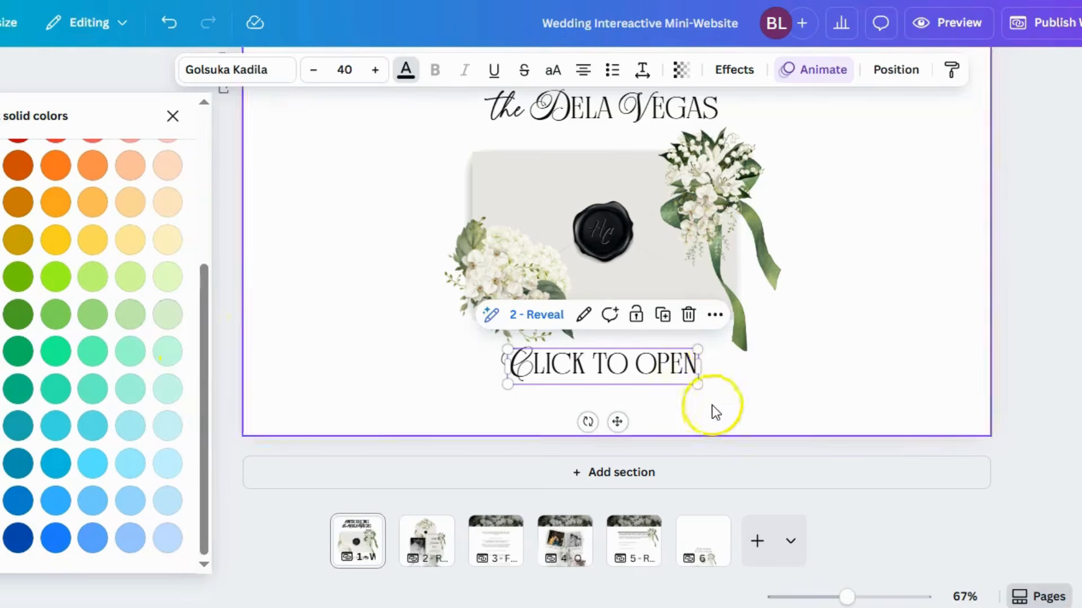
# Step: Replace the "Click to open" text with JHGJJH, and undo the replacement
pyautogui.doubleClick(660, 370)
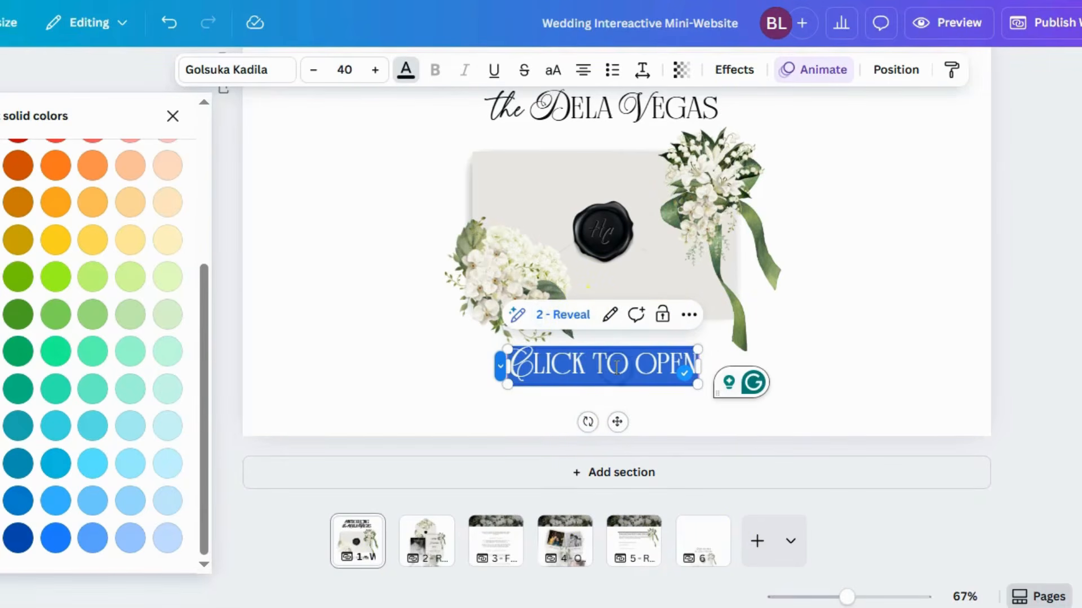
pyautogui.write('JHGJJH')
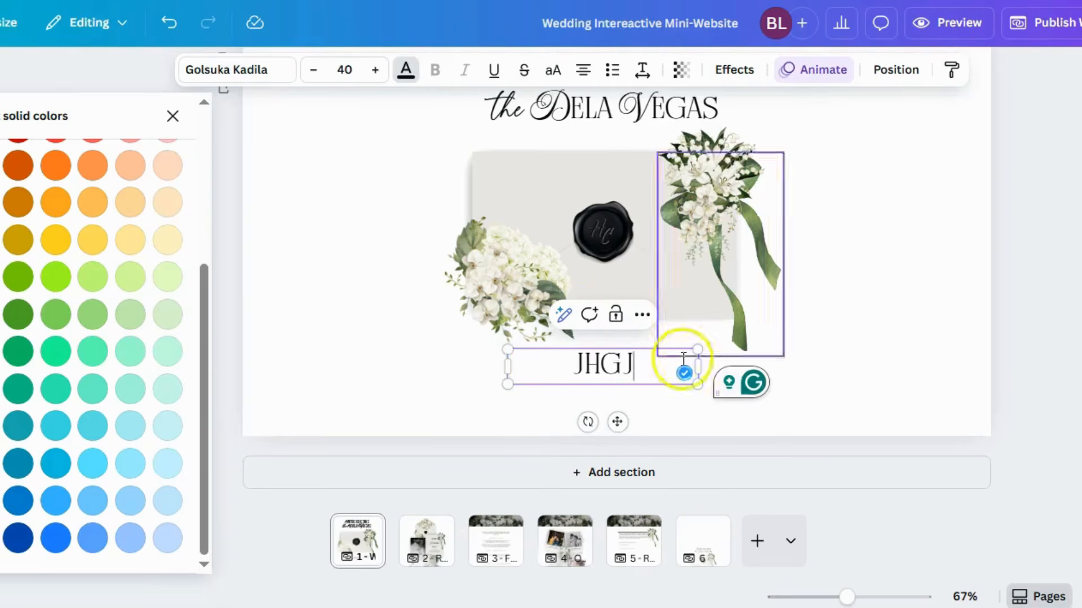
pyautogui.click(857, 350)
pyautogui.click(604, 377)
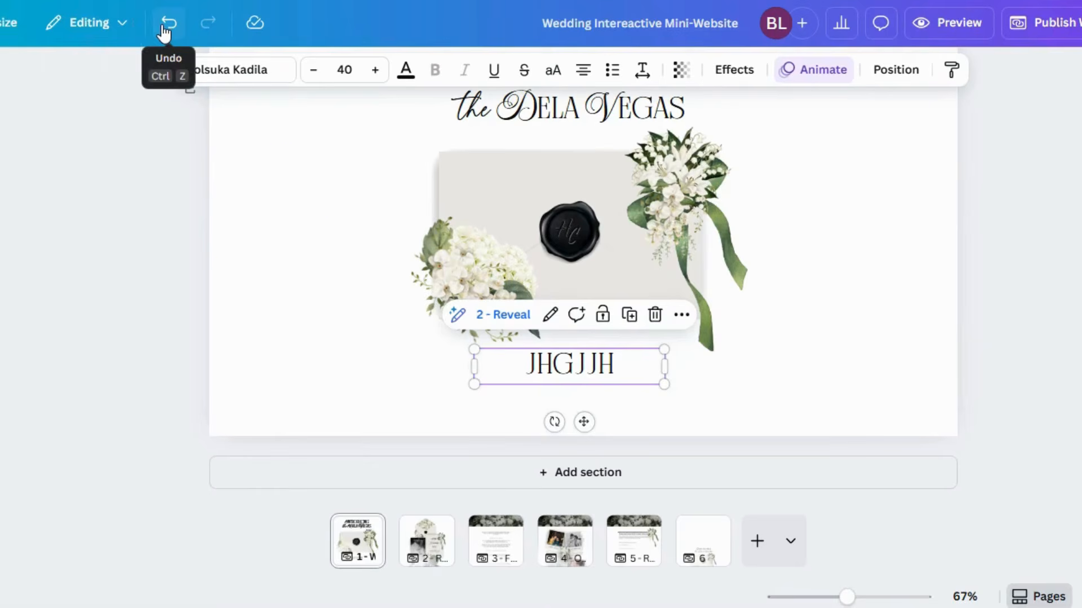
pyautogui.click(386, 391)
pyautogui.click(524, 386)
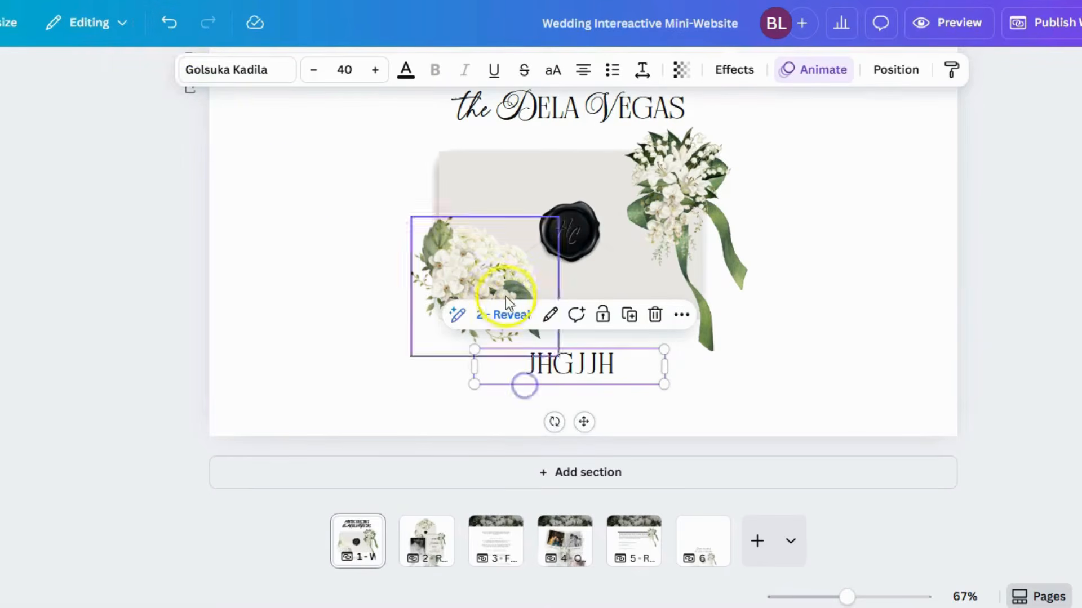
pyautogui.click(167, 25)
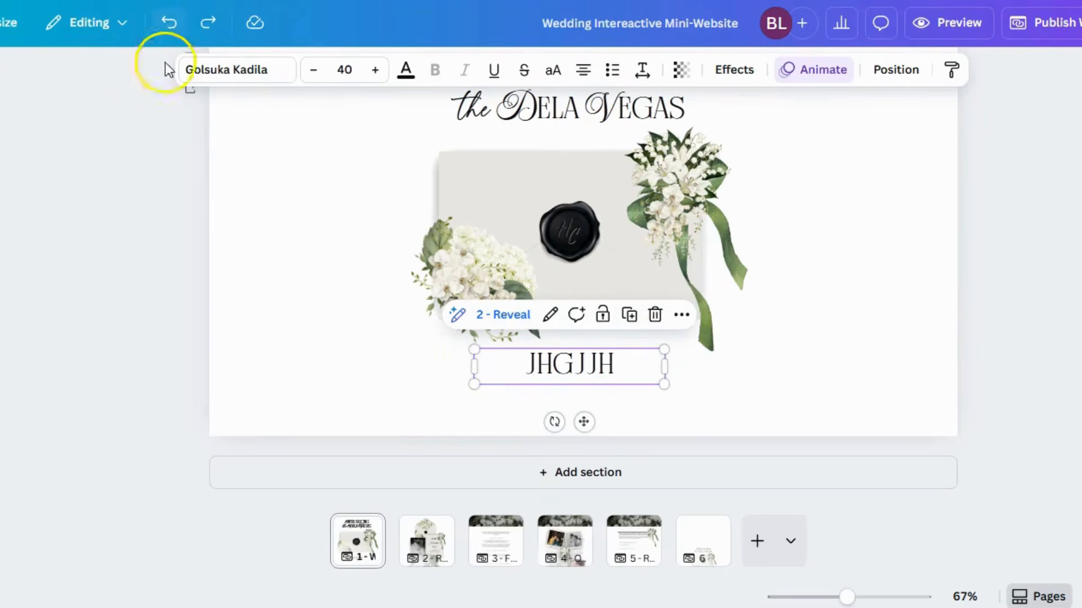
pyautogui.click(170, 23)
# Step: Link the "Introducing" heading to the 2 - Reveal page and remove its underline
pyautogui.scroll(2, 540, 291)
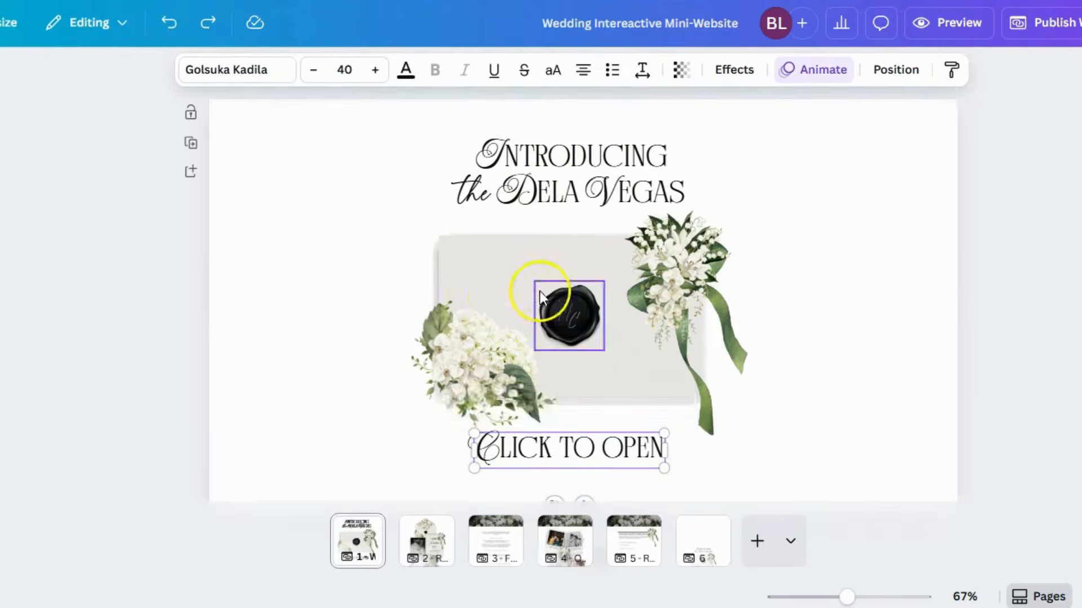
pyautogui.click(549, 156)
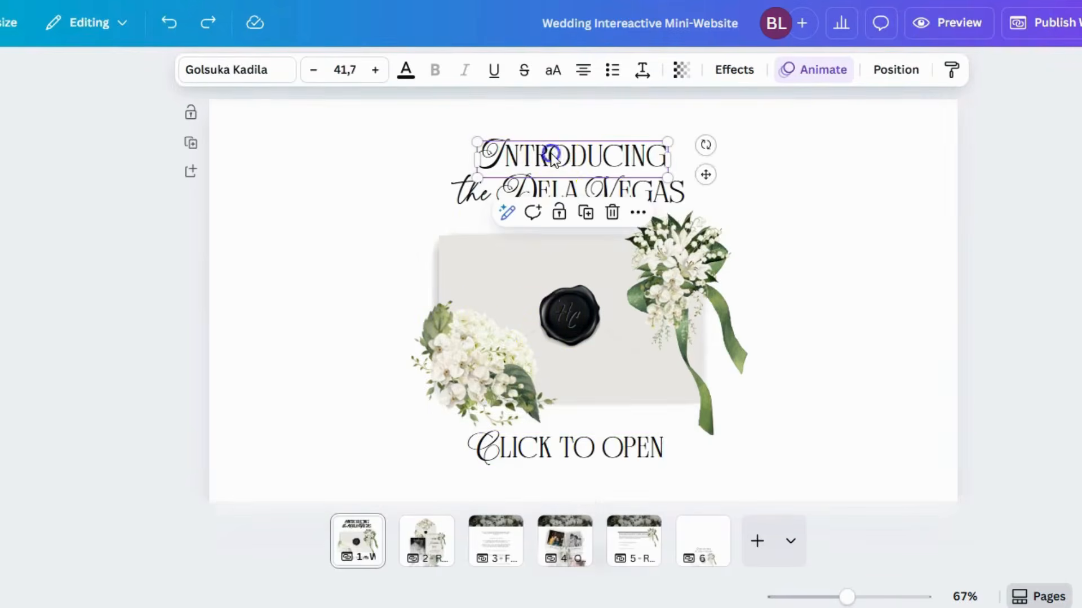
pyautogui.rightClick(603, 163)
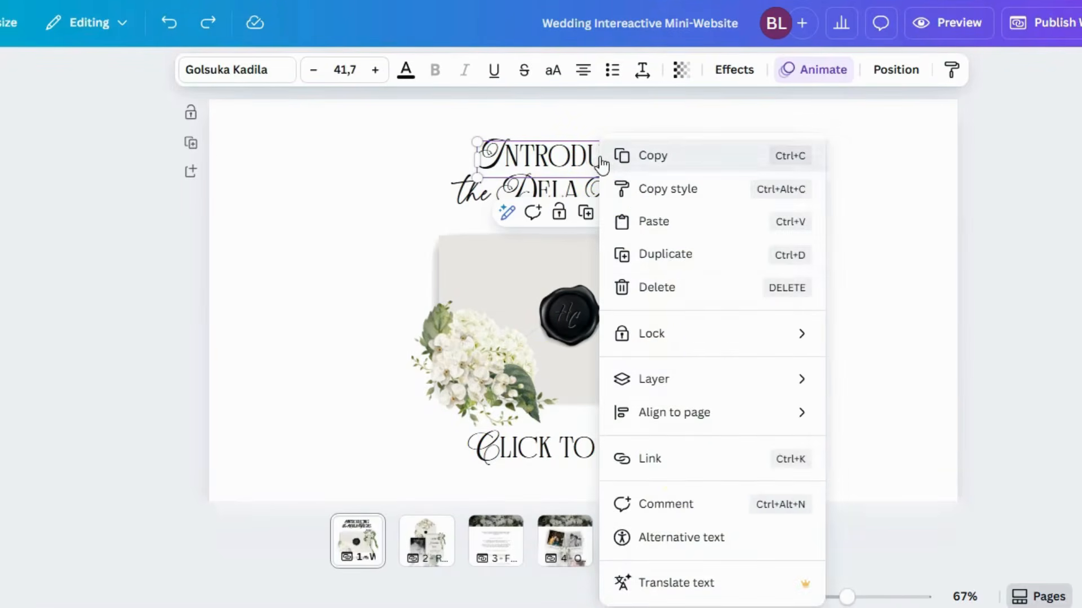
pyautogui.click(692, 459)
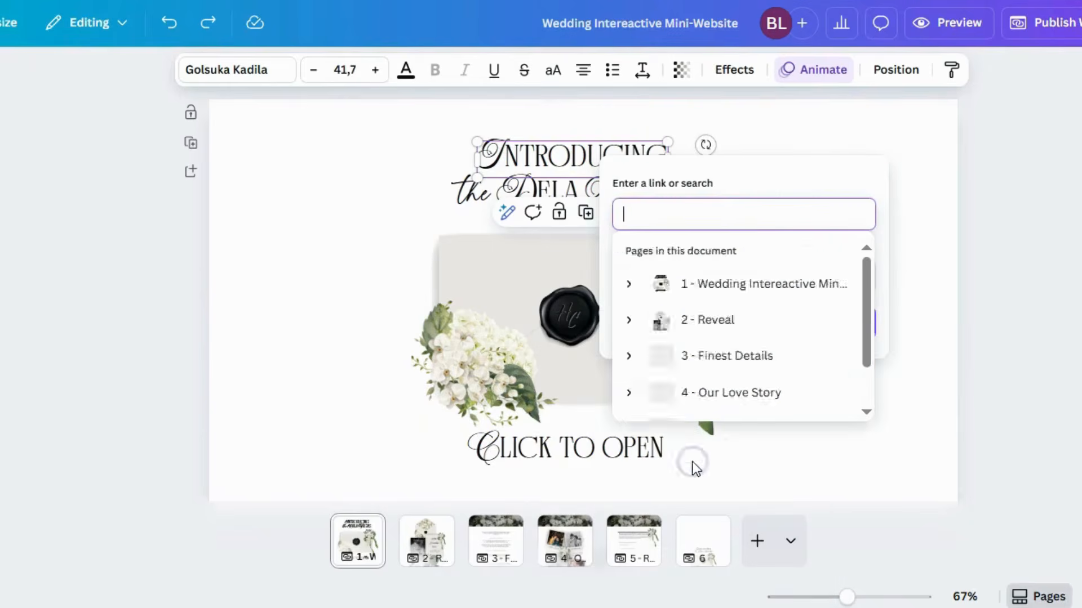
pyautogui.scroll(-4, 717, 343)
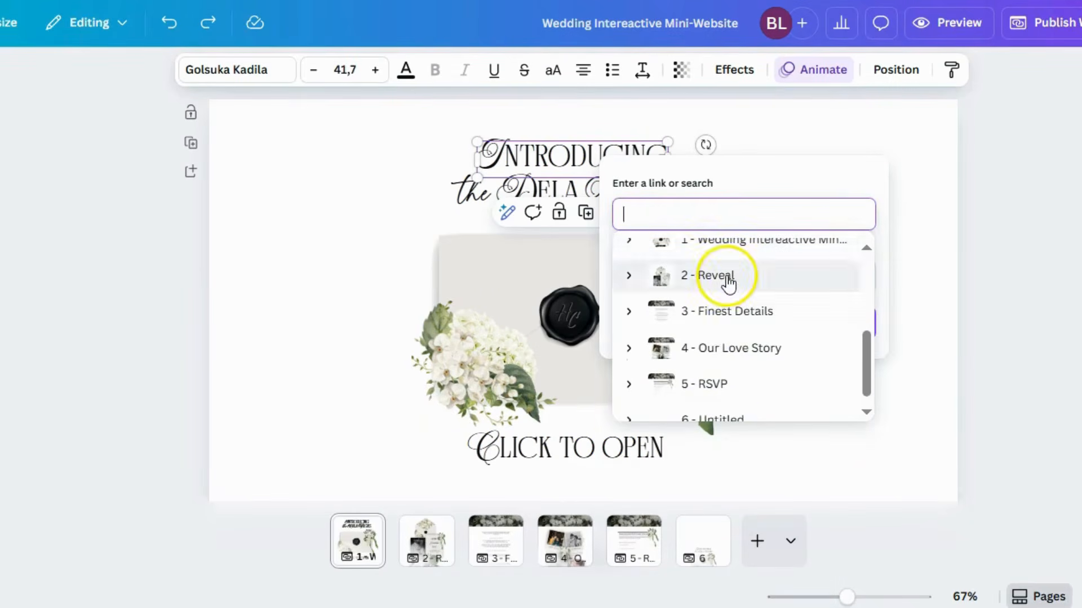
pyautogui.click(728, 280)
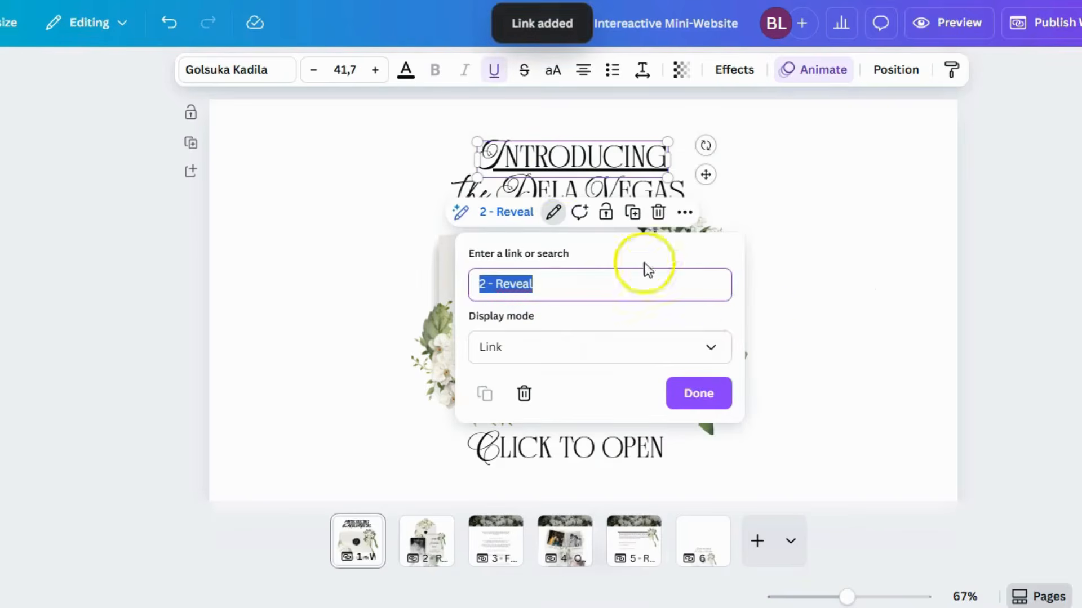
pyautogui.click(704, 393)
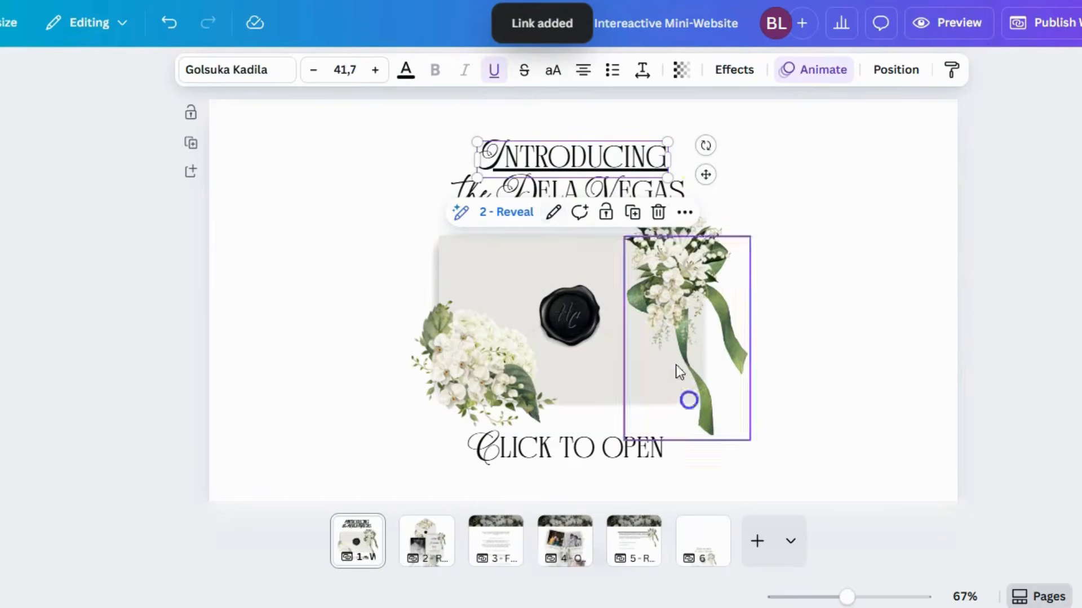
pyautogui.click(495, 74)
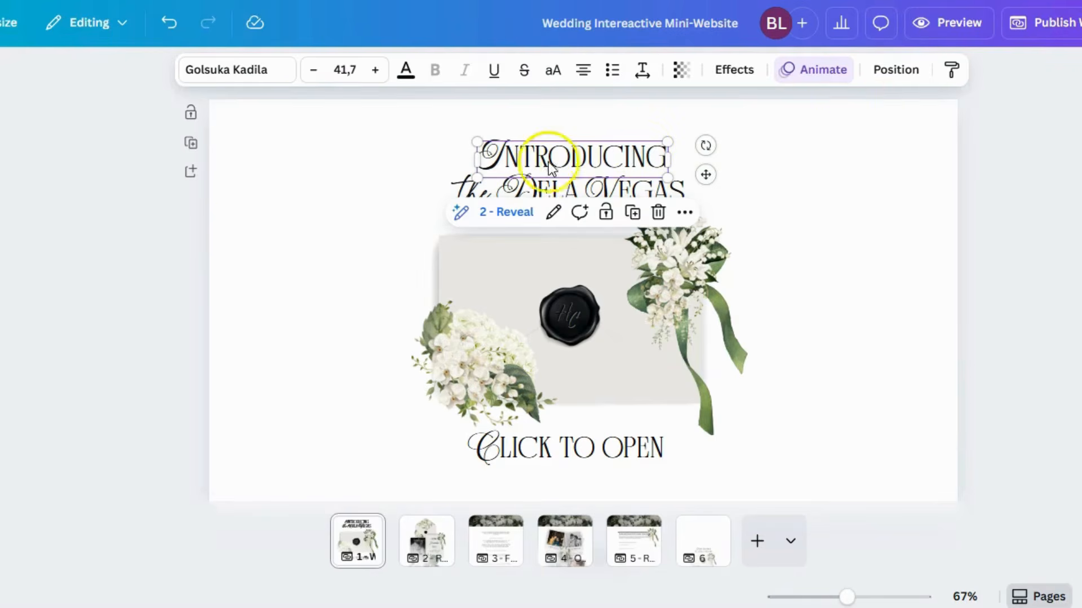
# Step: Undo the underline and link changes on the "Introducing" heading
pyautogui.click(169, 25)
pyautogui.click(169, 26)
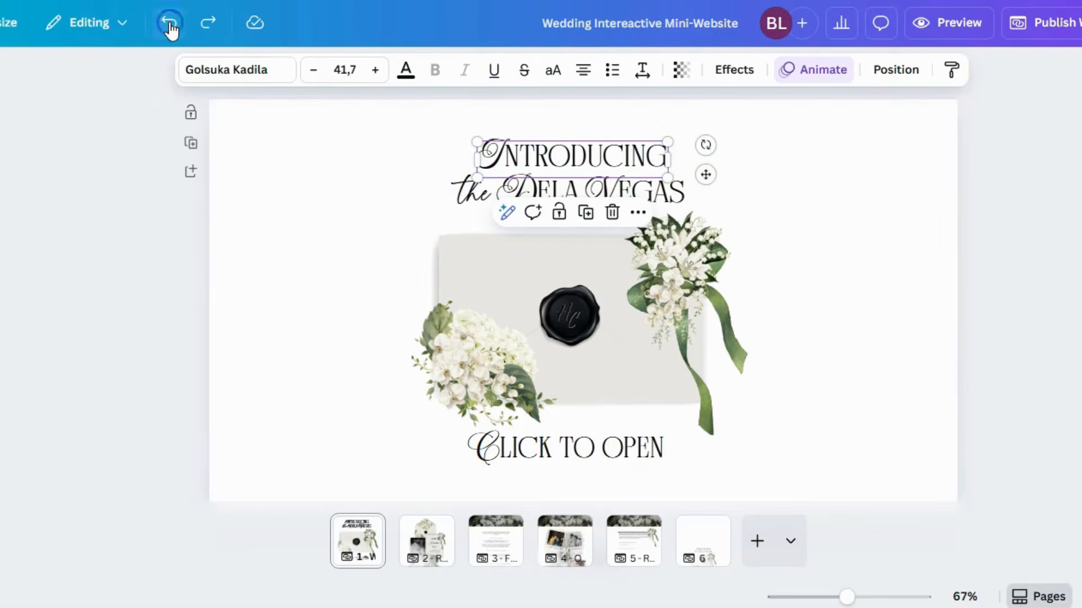
pyautogui.click(171, 25)
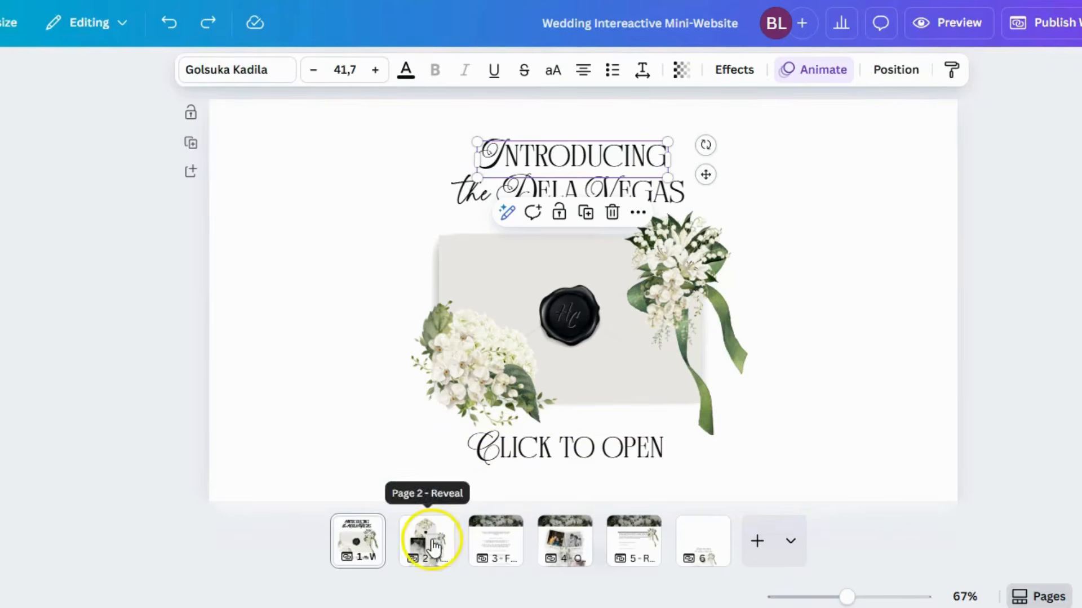
# Step: Recolour the envelope flap with the muted green recent colour and apply the replacement colour across all pages
pyautogui.click(454, 251)
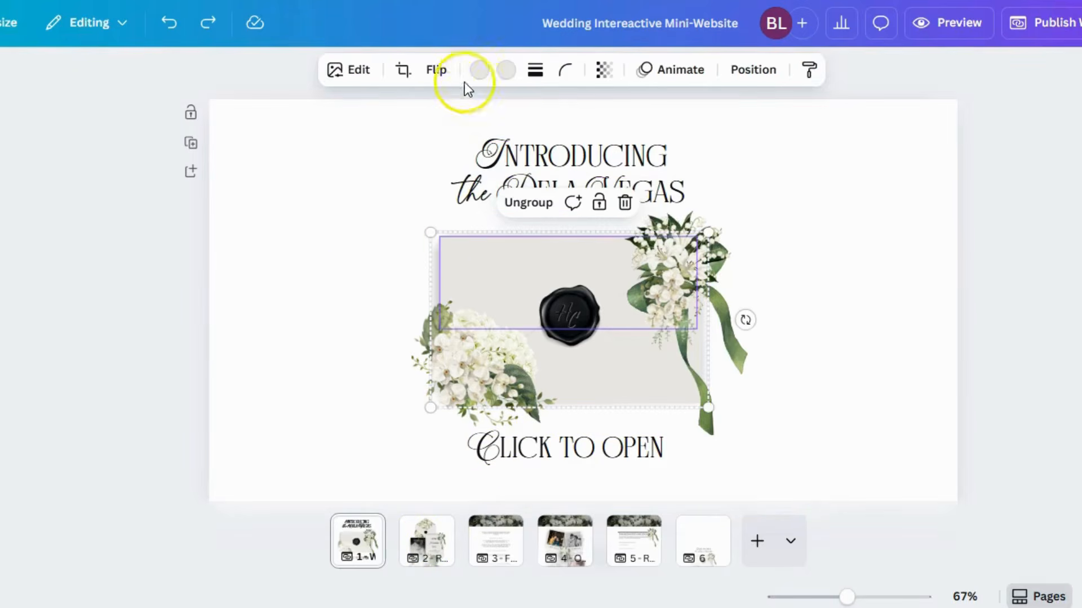
pyautogui.click(474, 71)
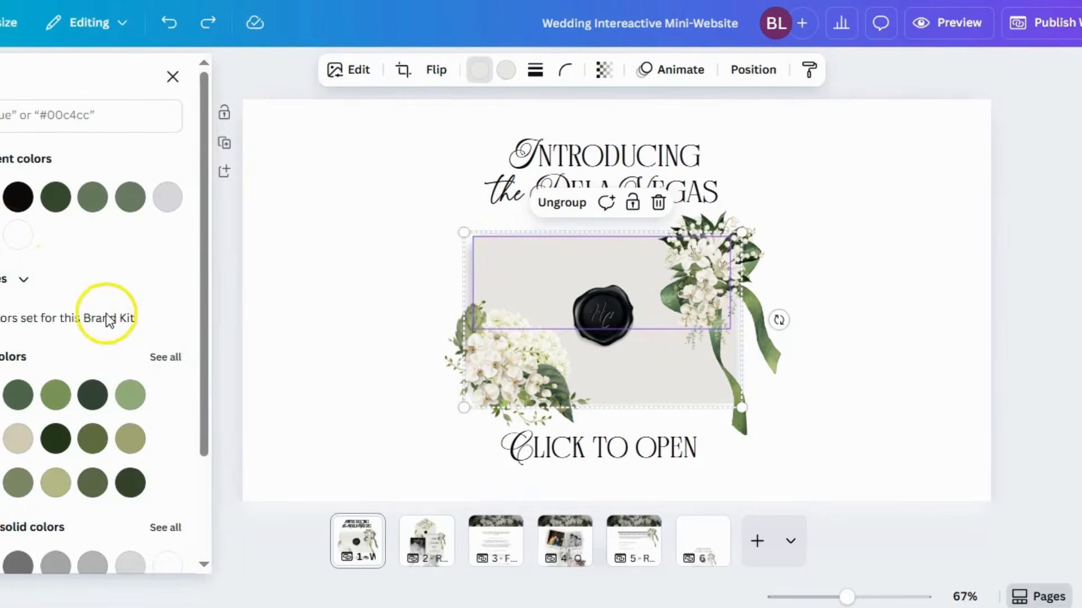
pyautogui.click(89, 198)
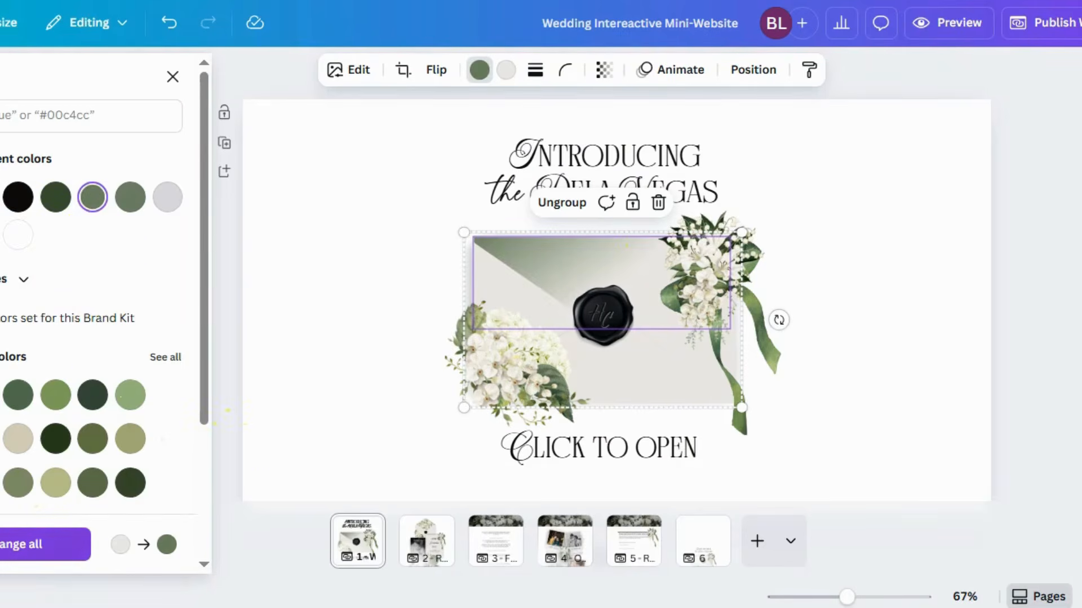
pyautogui.click(45, 544)
pyautogui.scroll(-2, 380, 431)
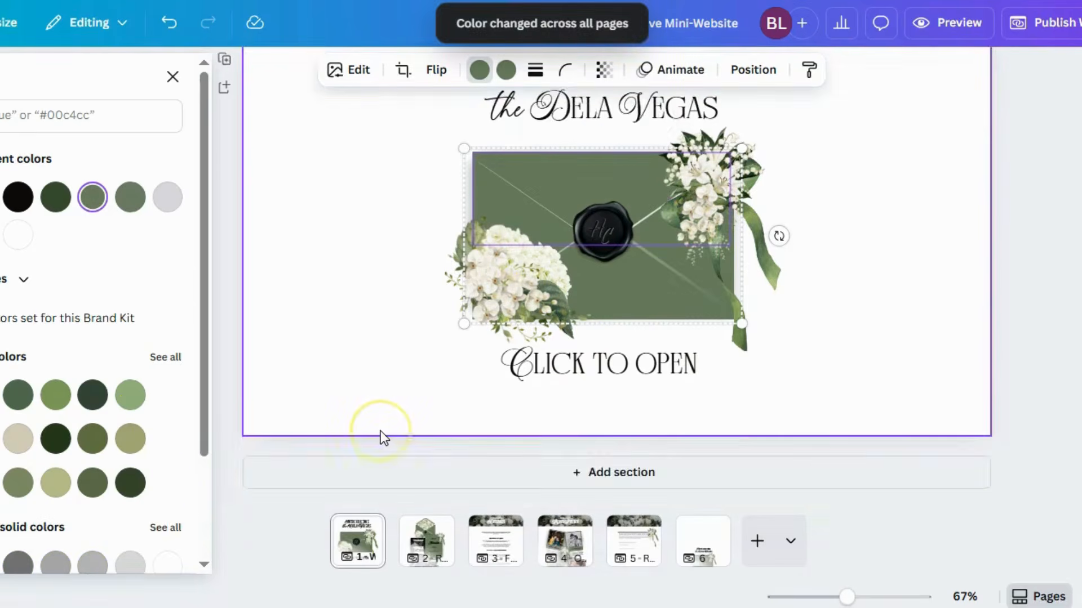
# Step: Recolour the wedding date card on the 2 - Reveal page with the light grey recent colour
pyautogui.scroll(2, 380, 431)
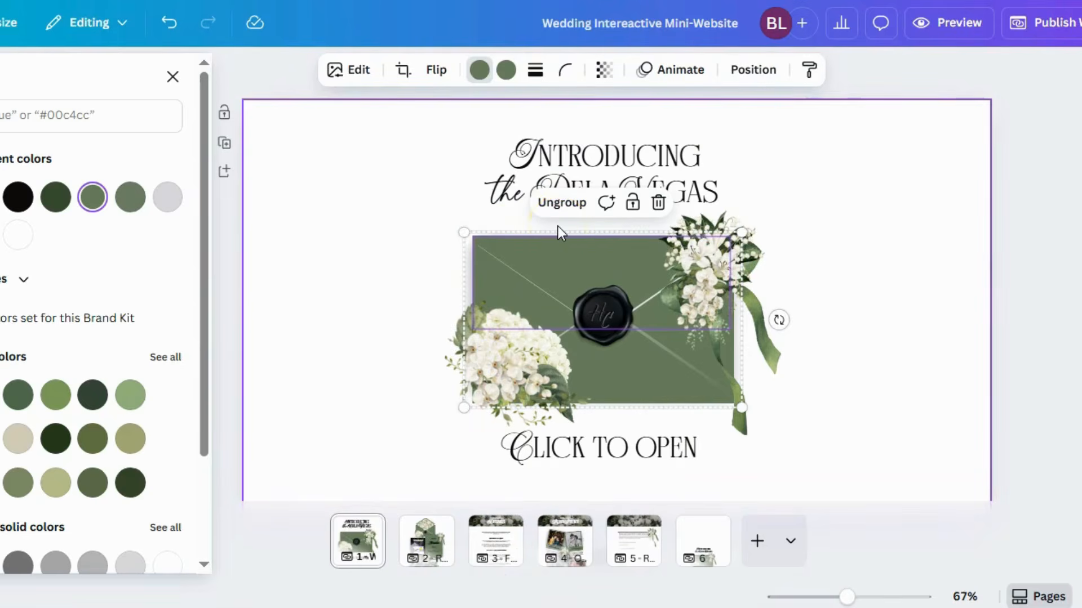
pyautogui.click(425, 538)
pyautogui.click(428, 440)
pyautogui.scroll(-5, 430, 434)
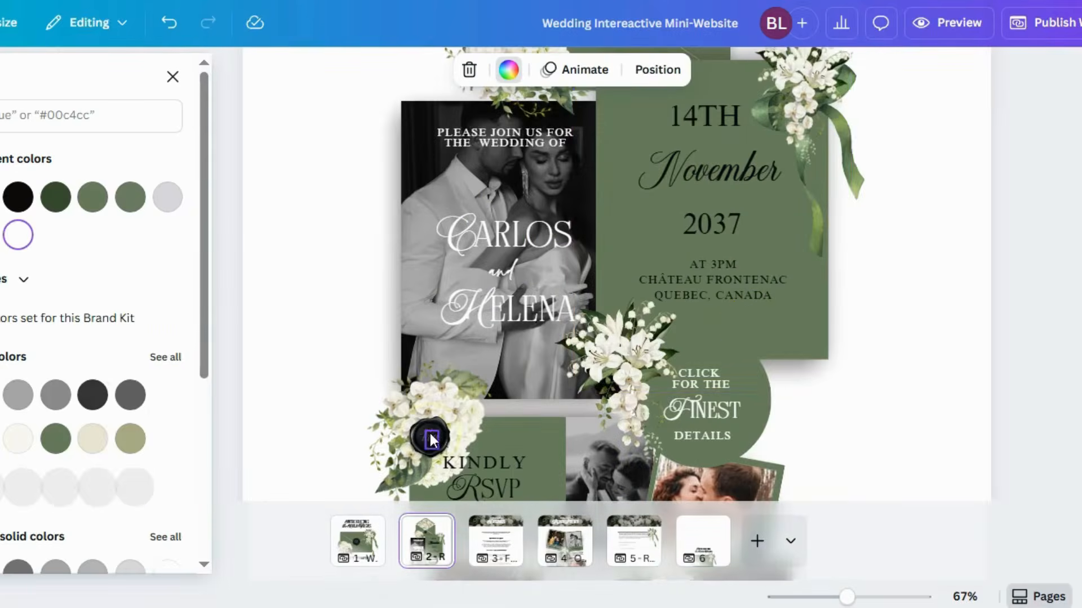
pyautogui.click(781, 329)
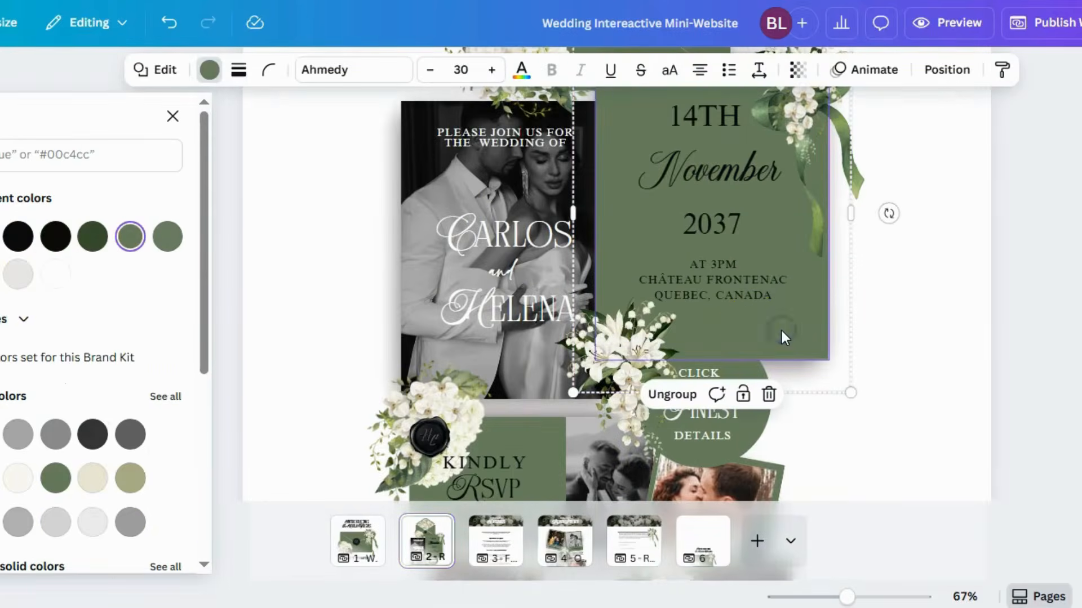
pyautogui.click(20, 278)
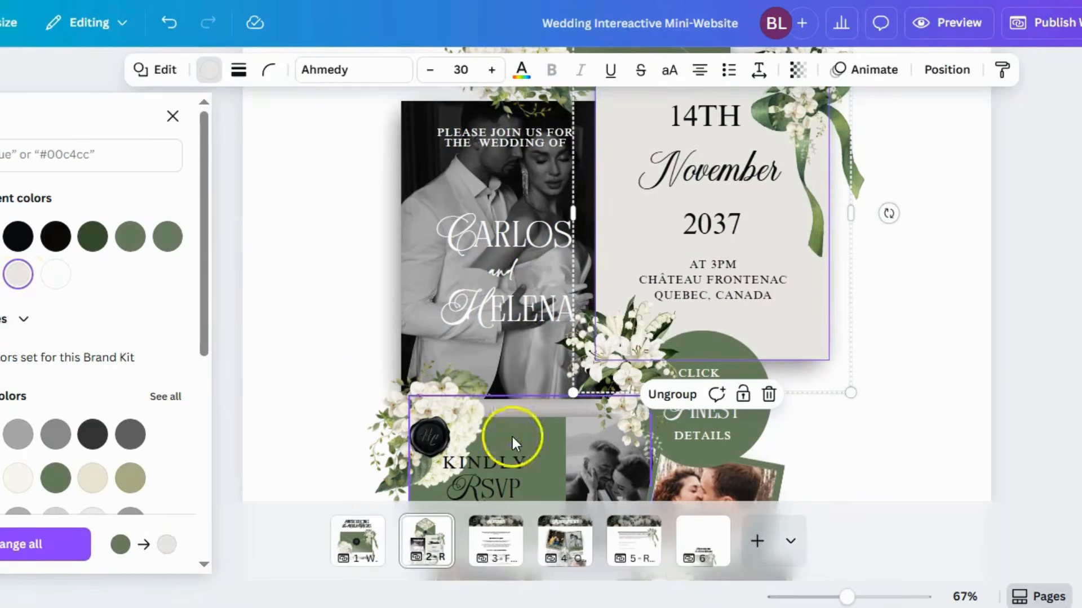
# Step: Recolour the RSVP card and "The Vibes" polaroid frame with the light grey recent colour
pyautogui.click(528, 434)
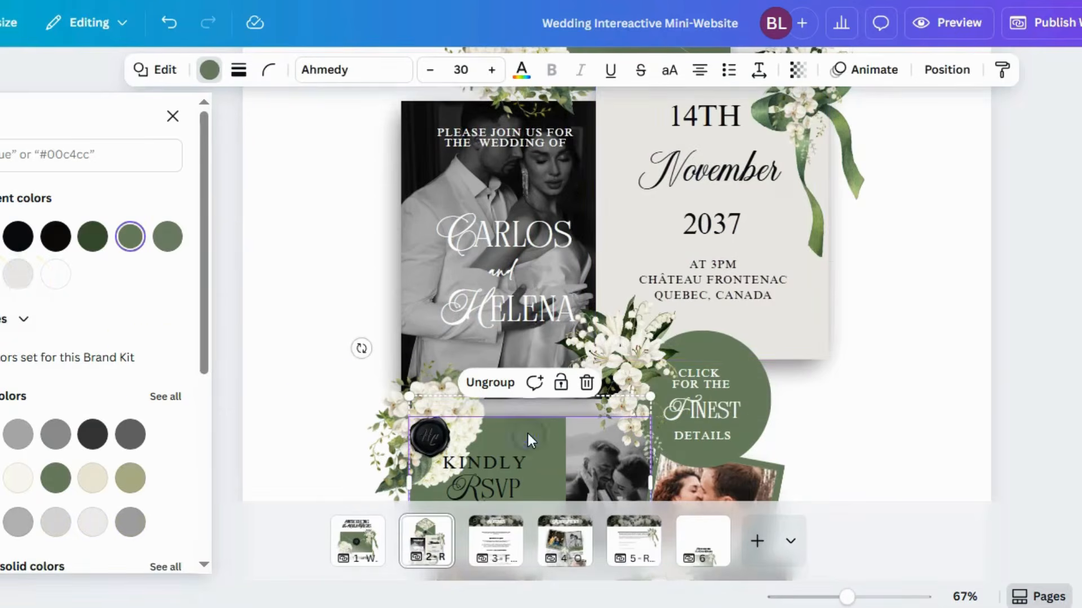
pyautogui.click(21, 276)
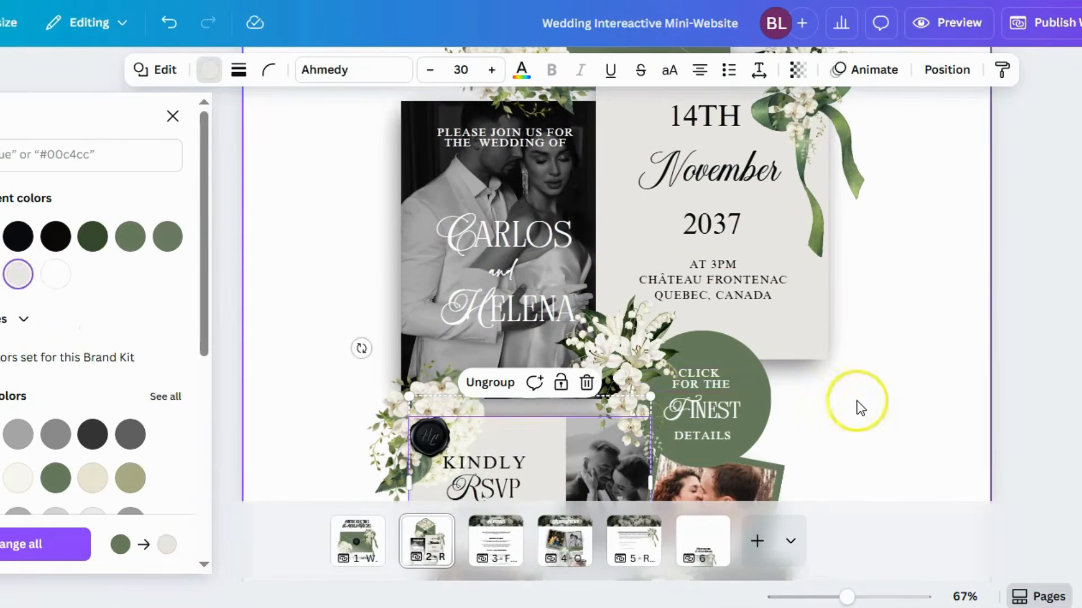
pyautogui.scroll(4, 856, 400)
pyautogui.scroll(-12, 857, 401)
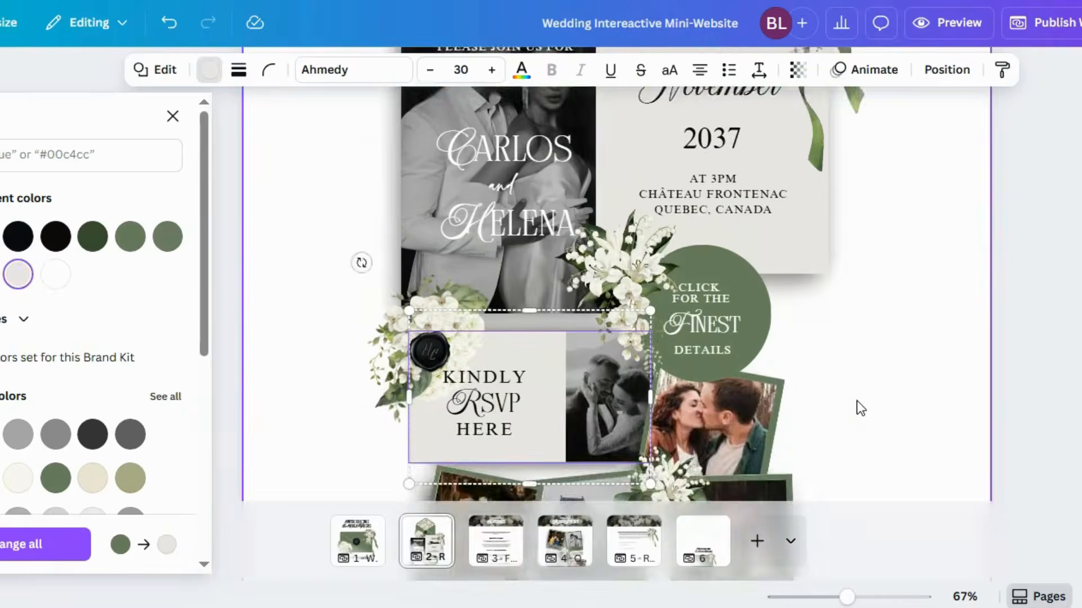
pyautogui.scroll(2, 857, 398)
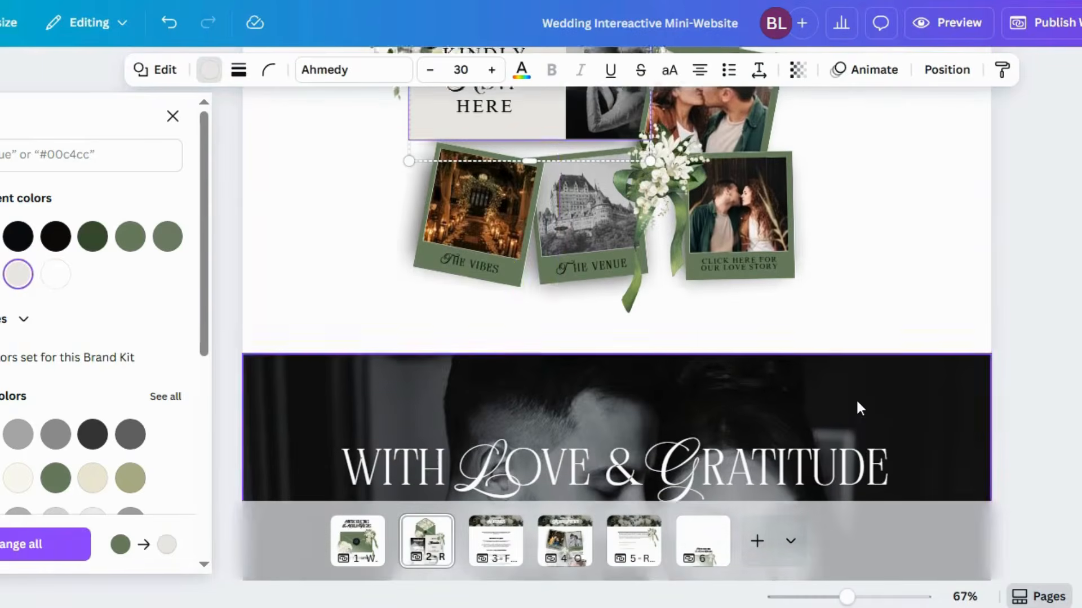
pyautogui.click(492, 277)
pyautogui.click(10, 241)
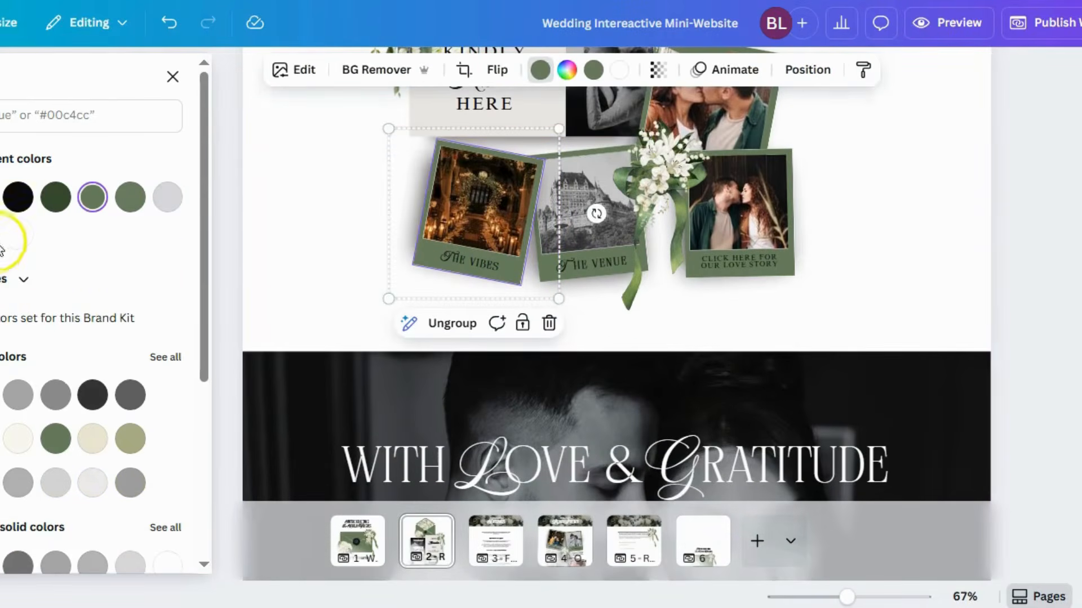
# Step: Undo the light grey recolours on the cards and the green colour replacement across all pages
pyautogui.click(592, 268)
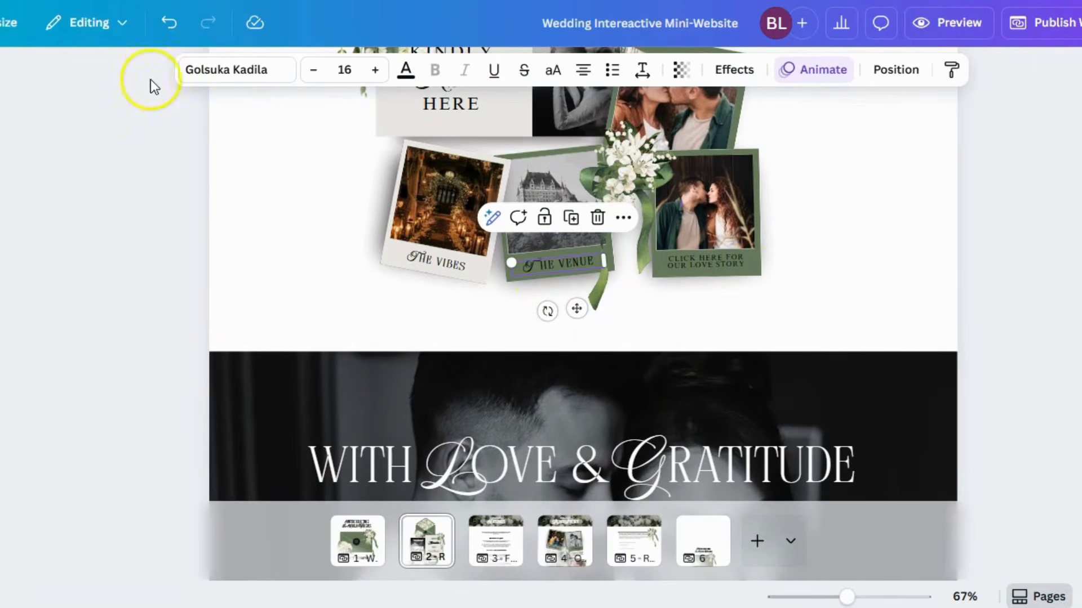
pyautogui.click(169, 23)
pyautogui.click(168, 24)
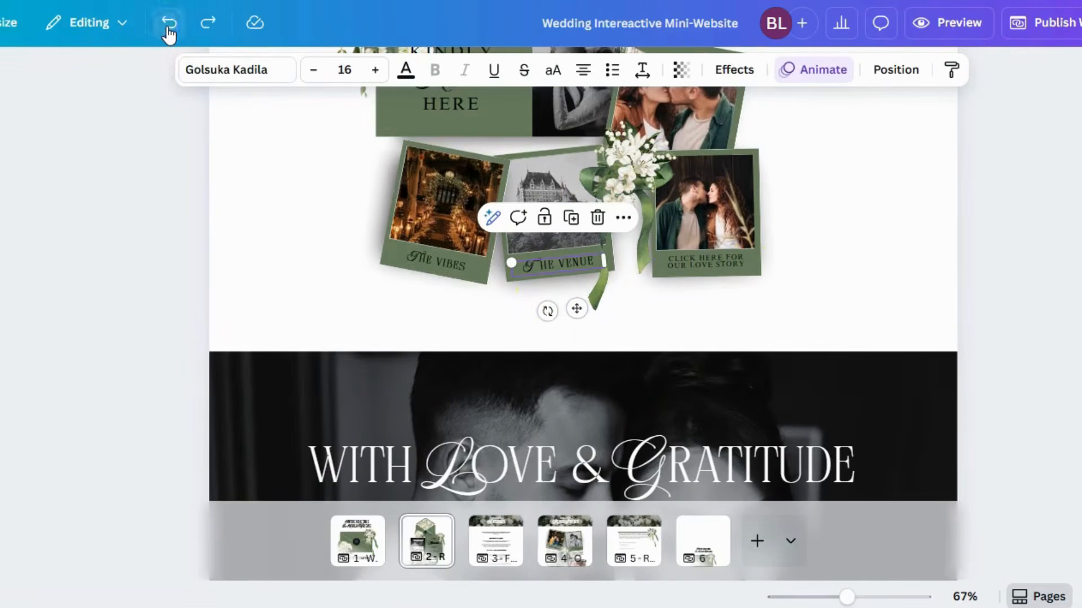
pyautogui.click(169, 28)
pyautogui.scroll(10, 274, 406)
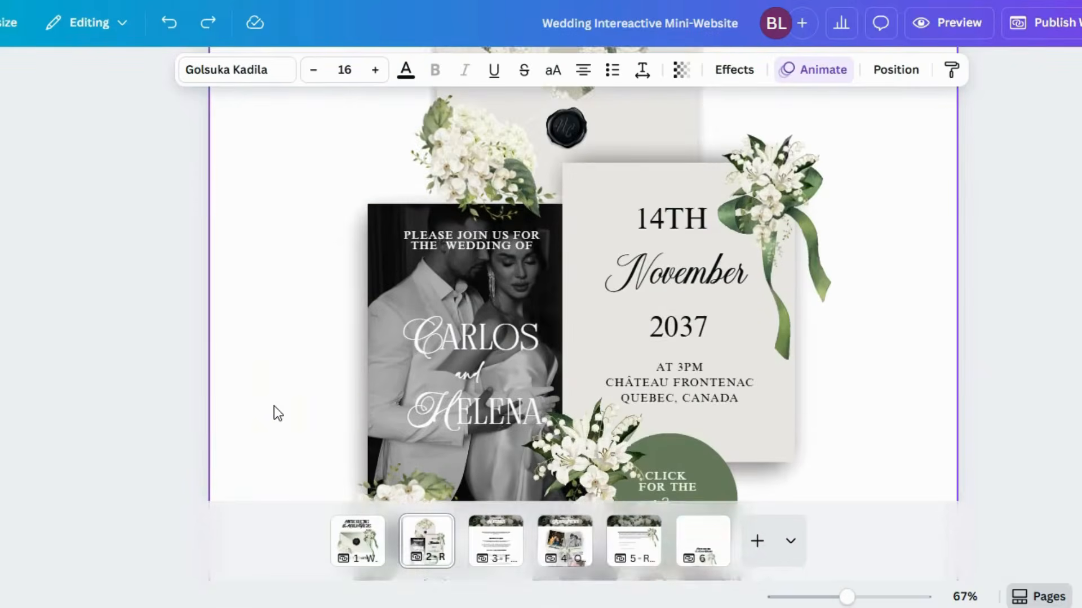
pyautogui.scroll(2, 273, 406)
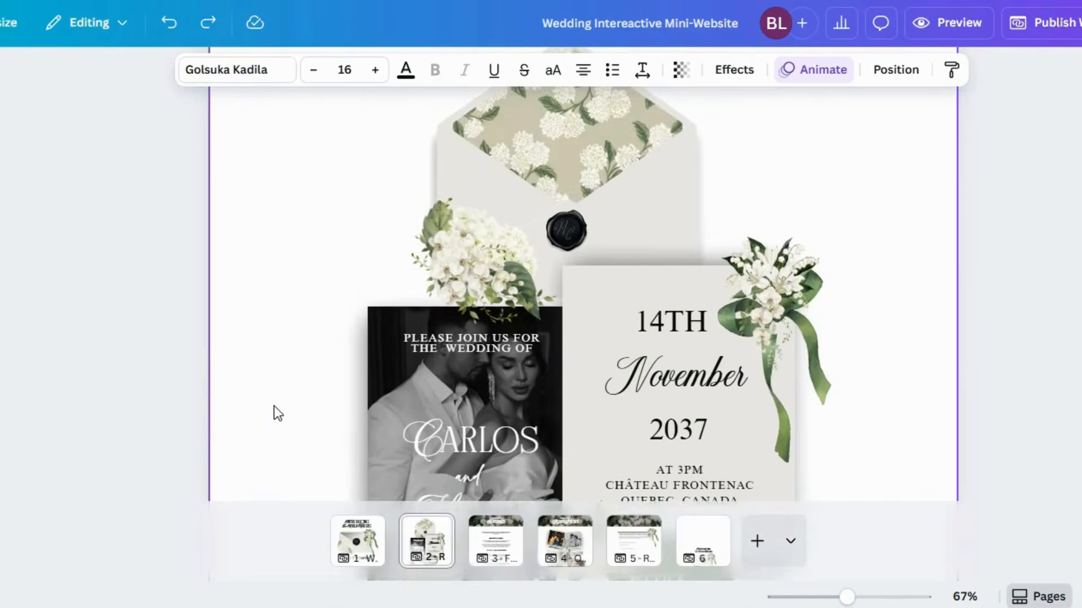
# Step: Open the "Please join us for the wedding of" text on the couple's photo card for editing
pyautogui.scroll(-4, 273, 405)
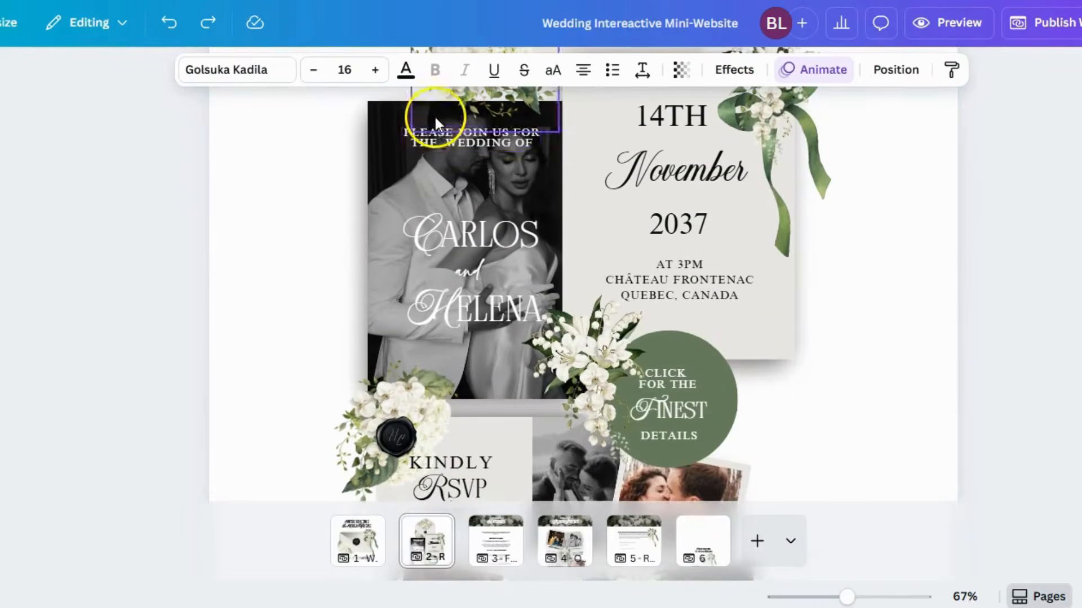
pyautogui.click(425, 147)
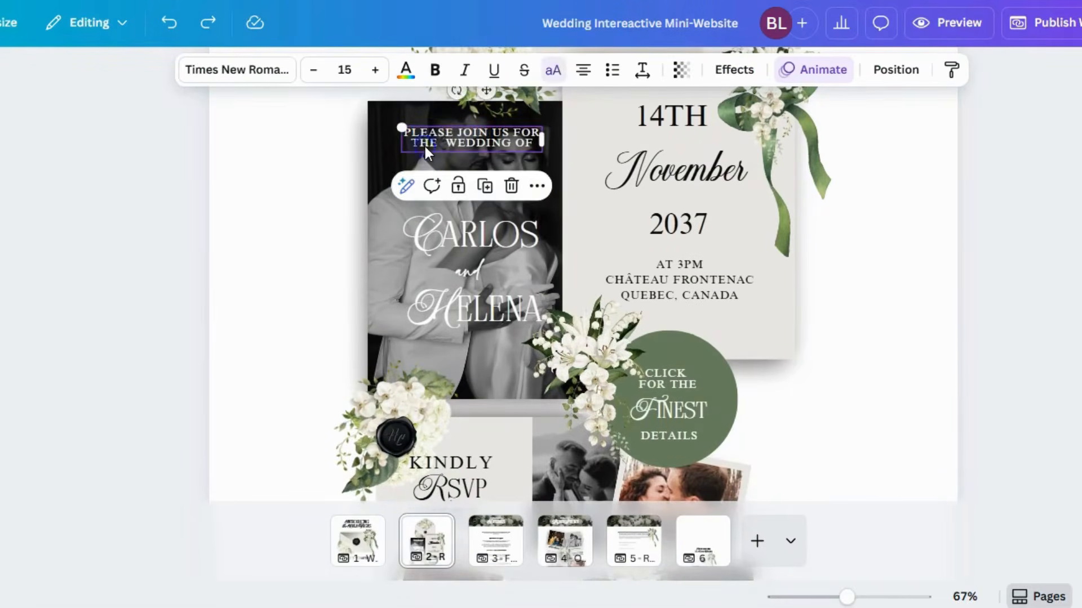
pyautogui.click(424, 147)
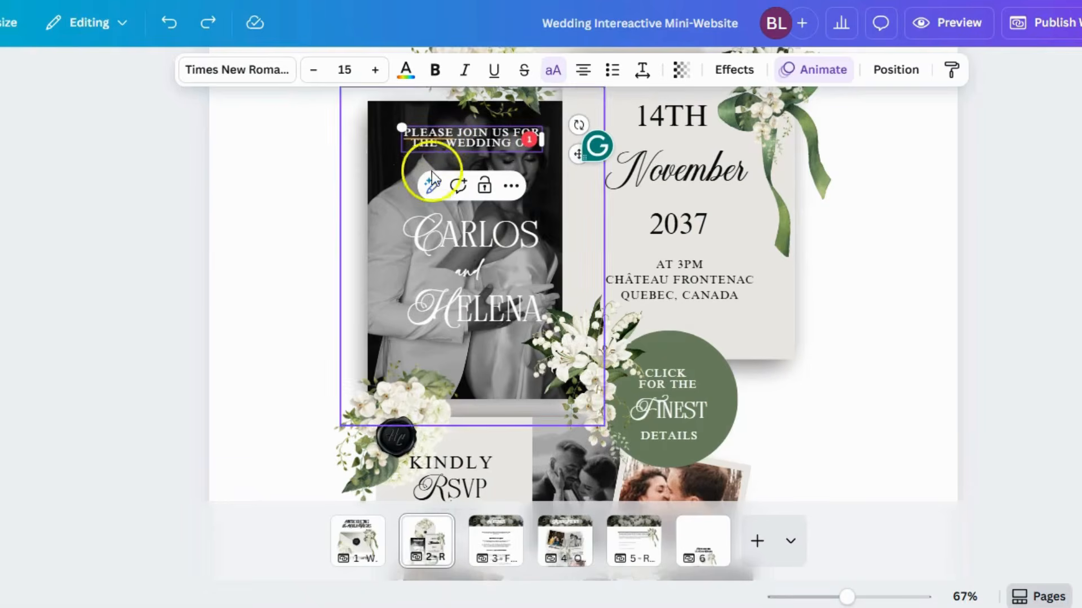
# Step: Browse the recent and uploaded fonts available for the lower name on the couple's photo card
pyautogui.click(453, 219)
pyautogui.click(439, 309)
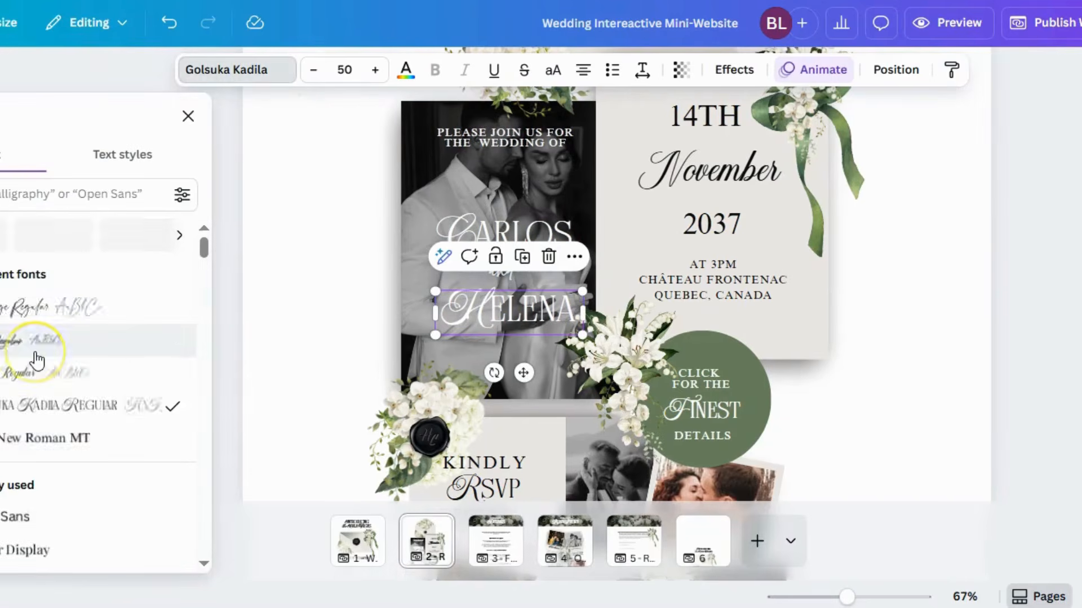
pyautogui.scroll(-10, 36, 359)
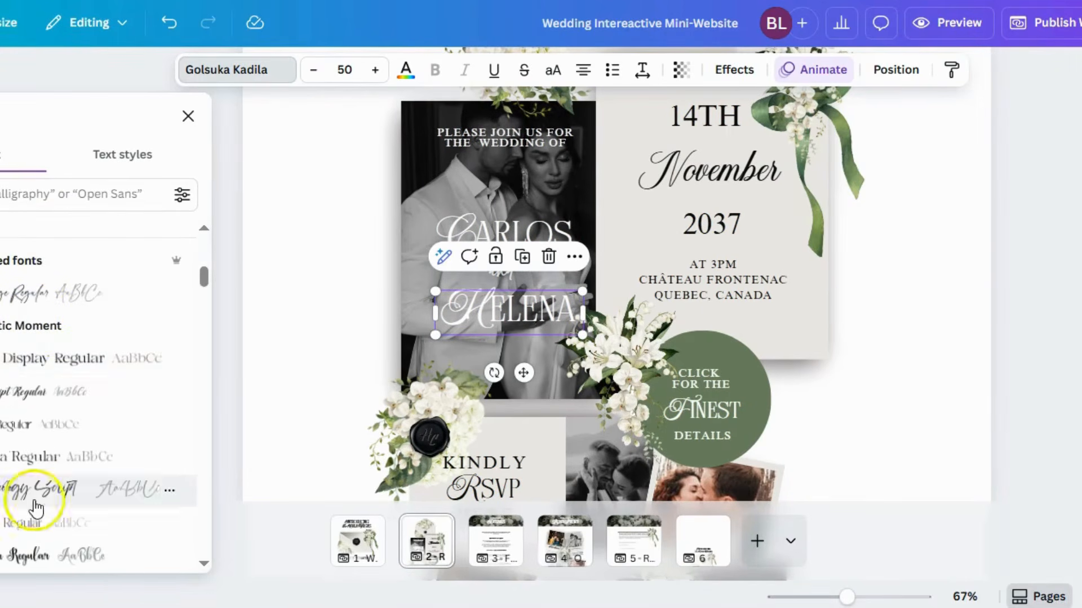
pyautogui.scroll(-5, 34, 470)
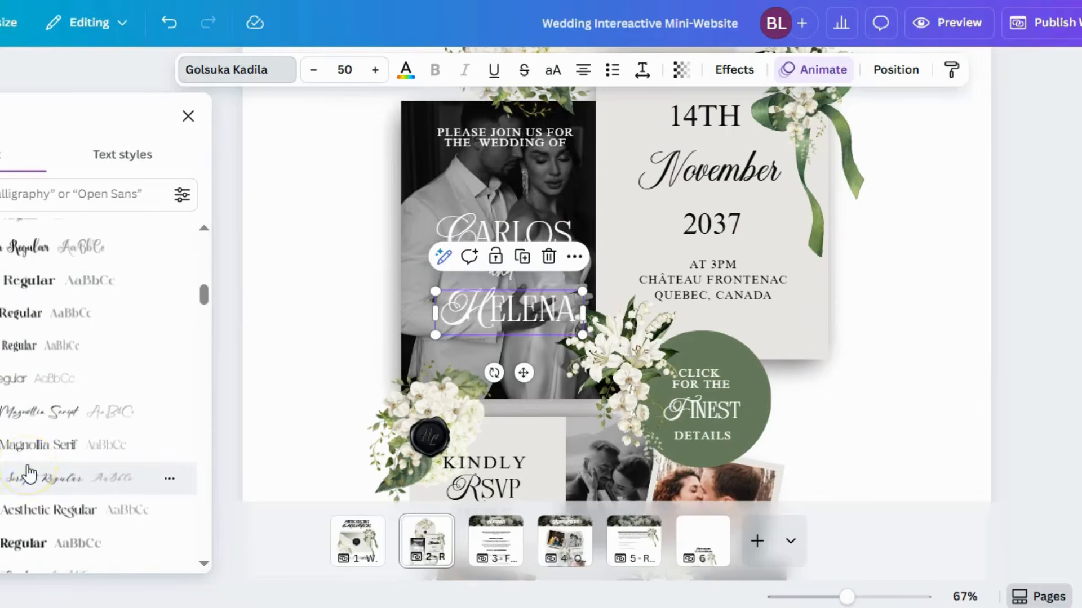
pyautogui.scroll(5, 24, 473)
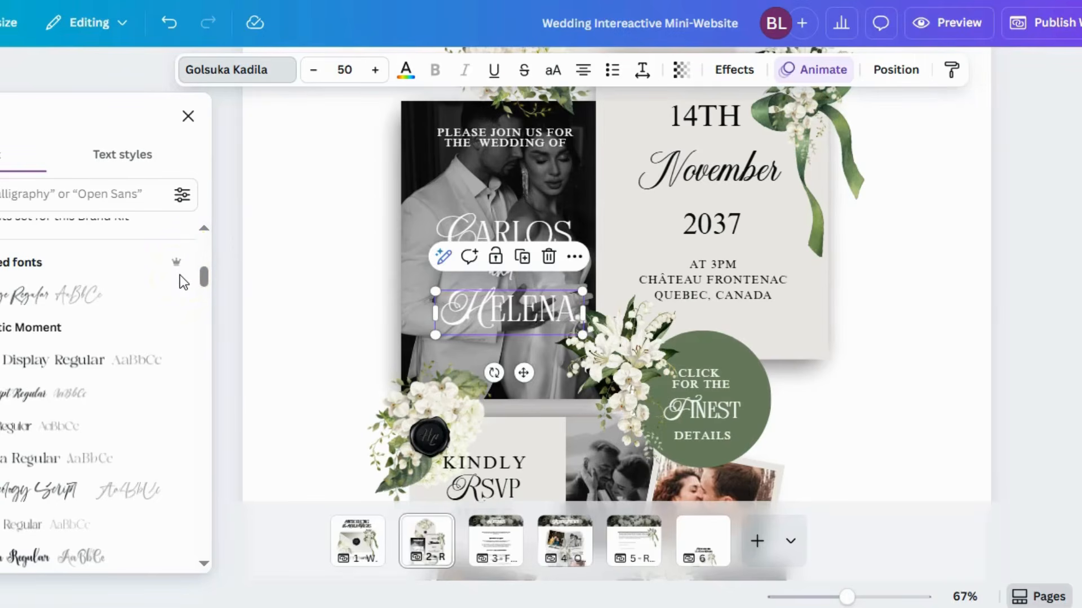
pyautogui.scroll(-5, 180, 276)
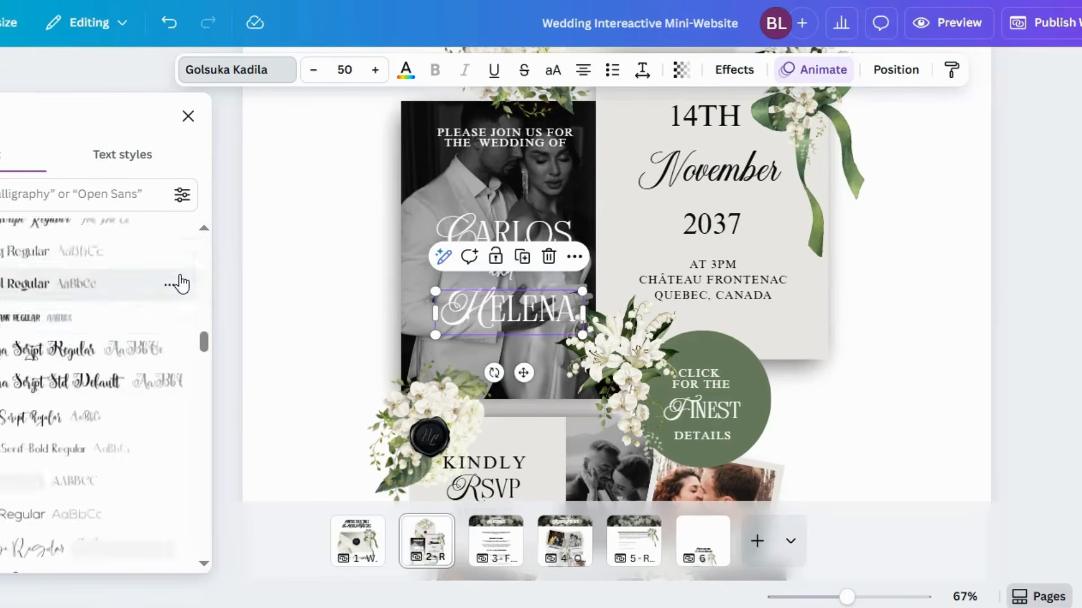
pyautogui.scroll(-10, 181, 283)
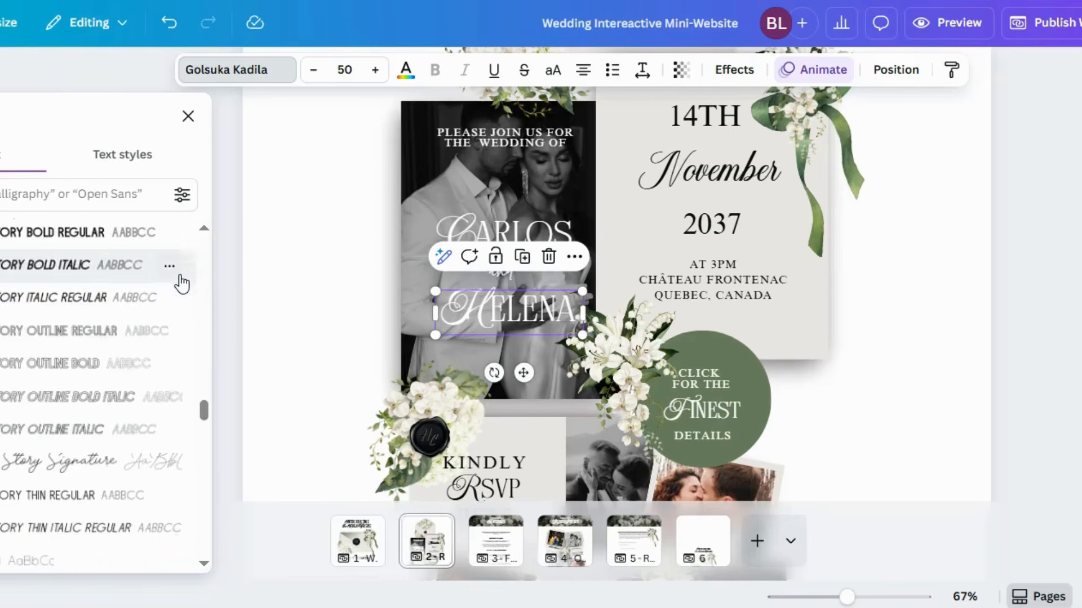
pyautogui.scroll(-10, 181, 283)
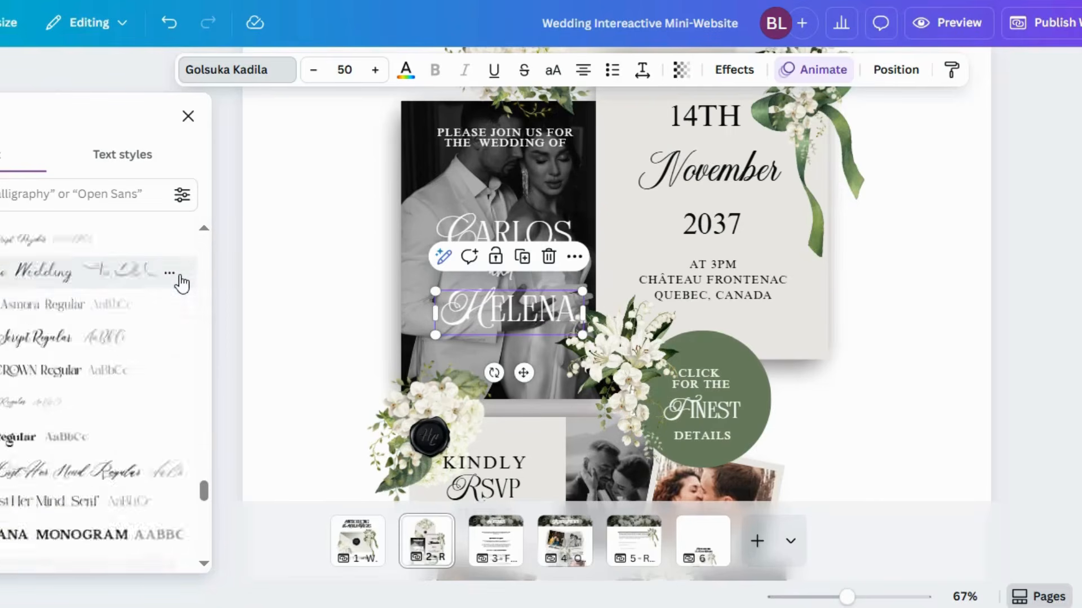
pyautogui.scroll(-10, 181, 283)
pyautogui.click(169, 238)
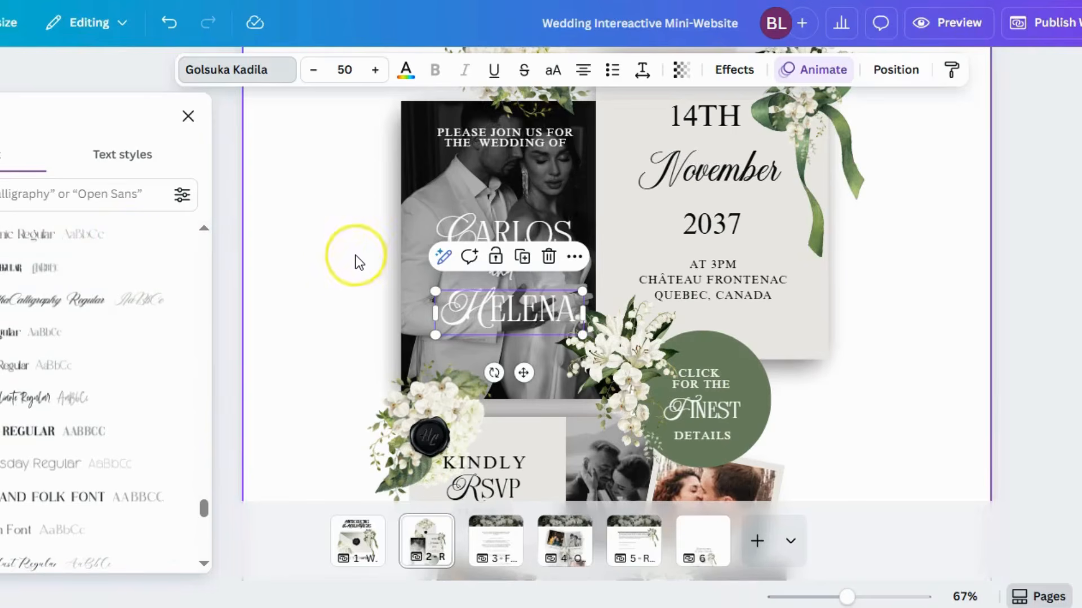
pyautogui.scroll(-3, 356, 255)
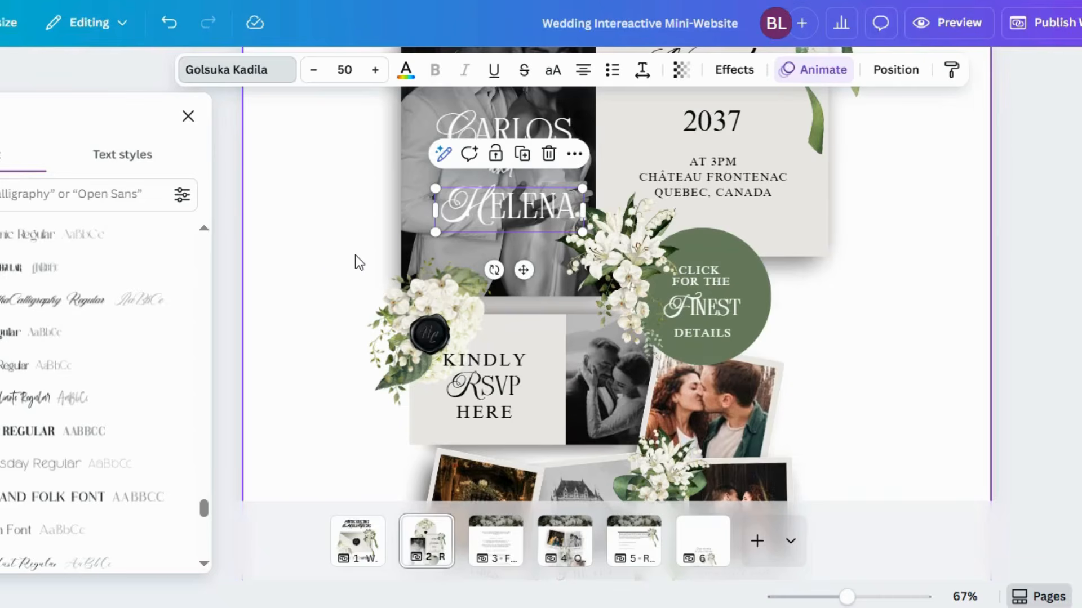
pyautogui.click(365, 277)
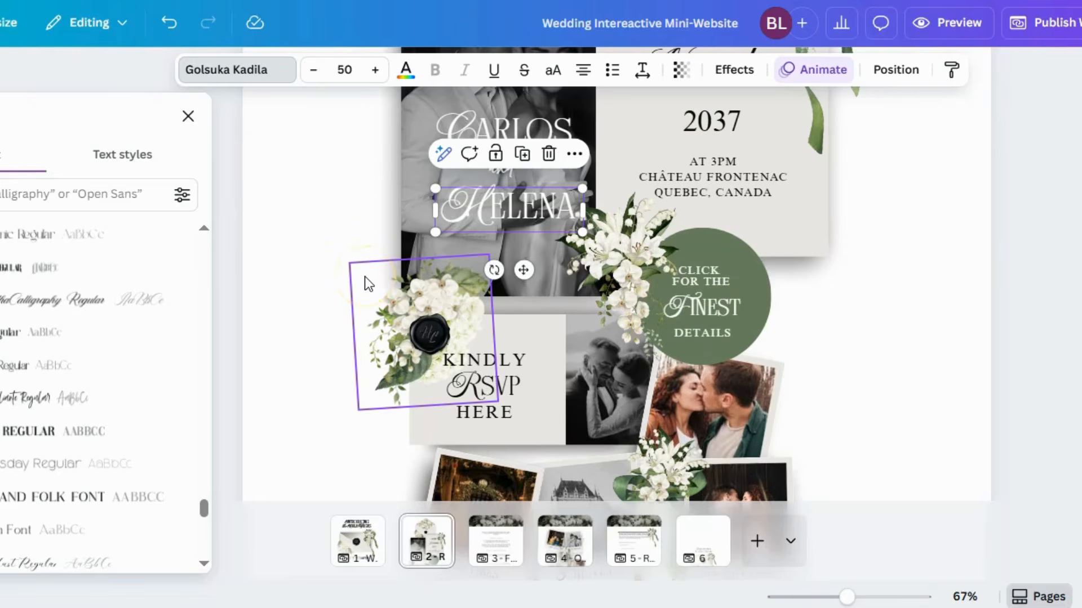
pyautogui.scroll(-4, 364, 276)
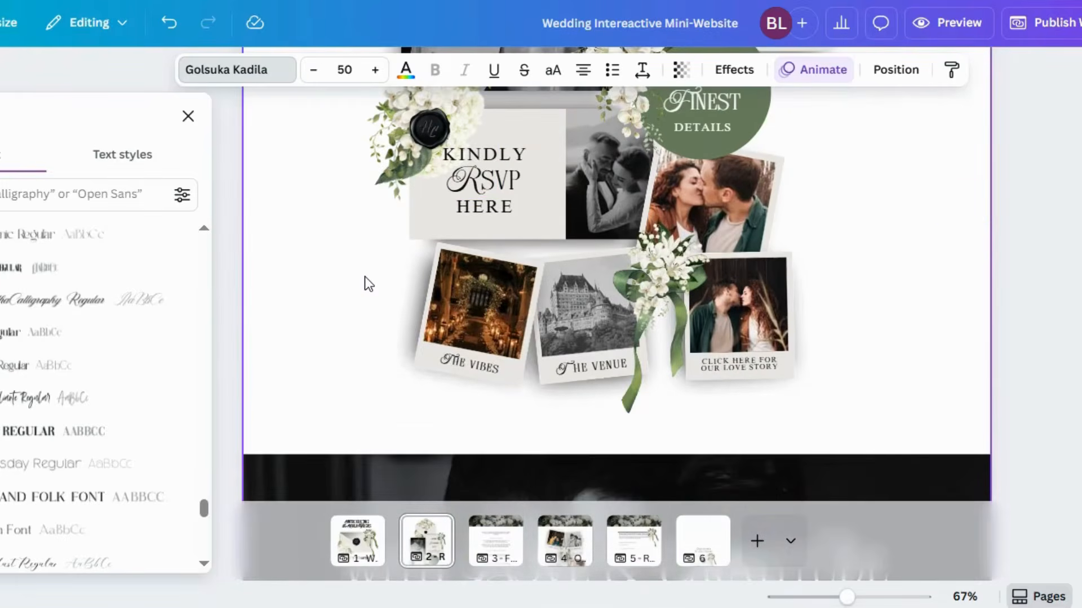
pyautogui.scroll(4, 907, 327)
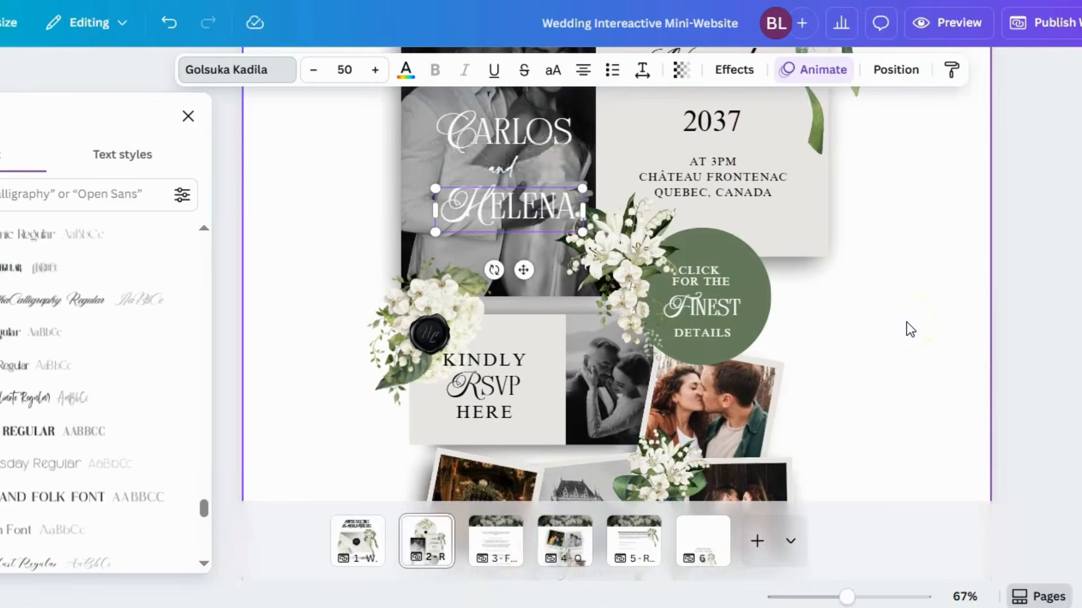
# Step: Go to the third page, The Finest Details, and select the whole introductory paragraph for editing
pyautogui.click(505, 555)
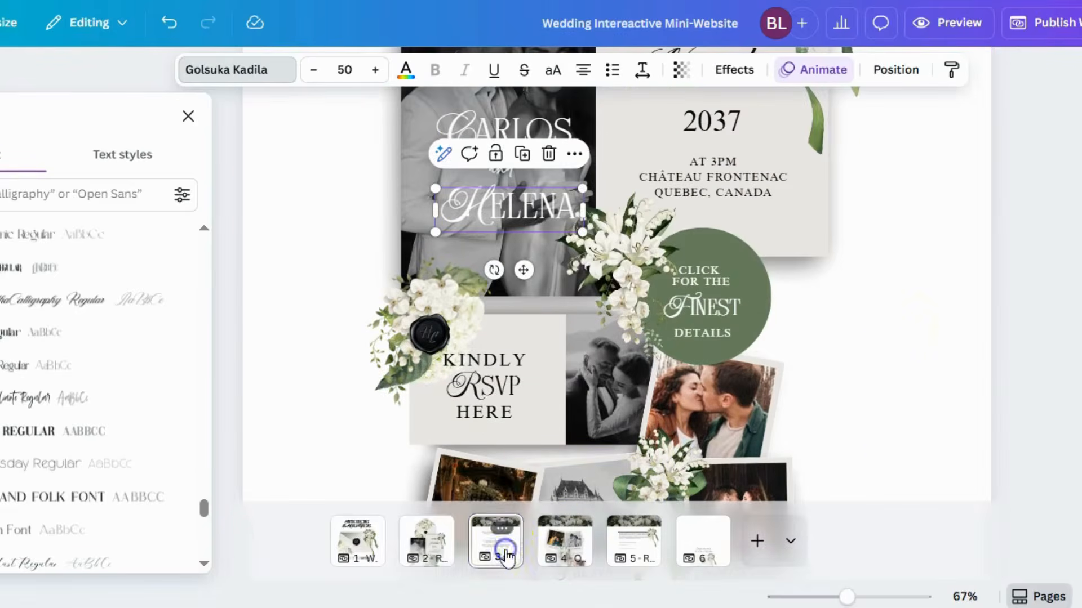
pyautogui.scroll(6, 631, 397)
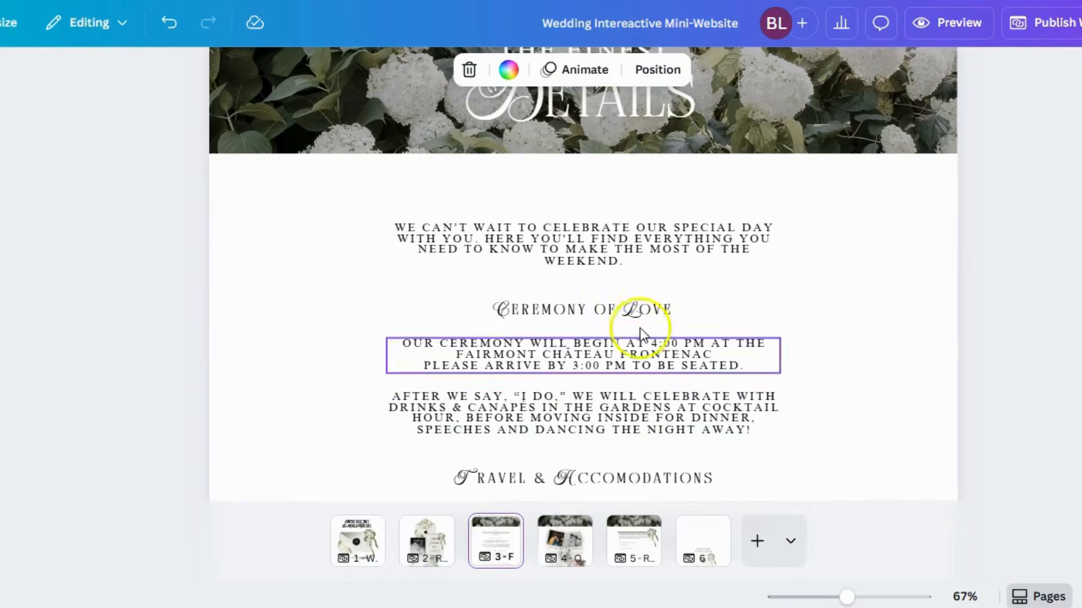
pyautogui.click(642, 242)
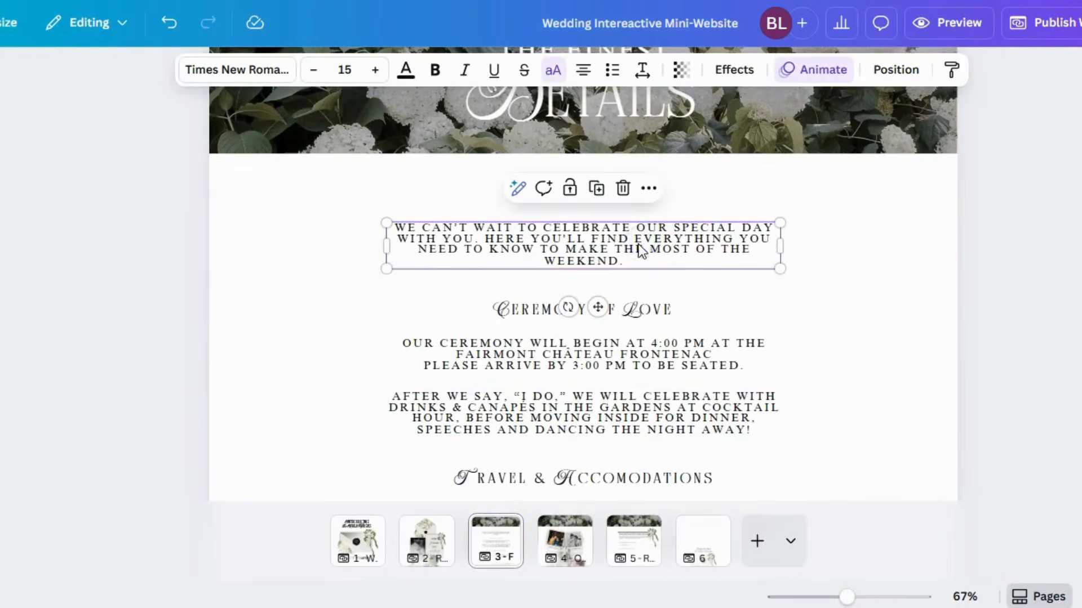
pyautogui.doubleClick(642, 241)
pyautogui.tripleClick(640, 248)
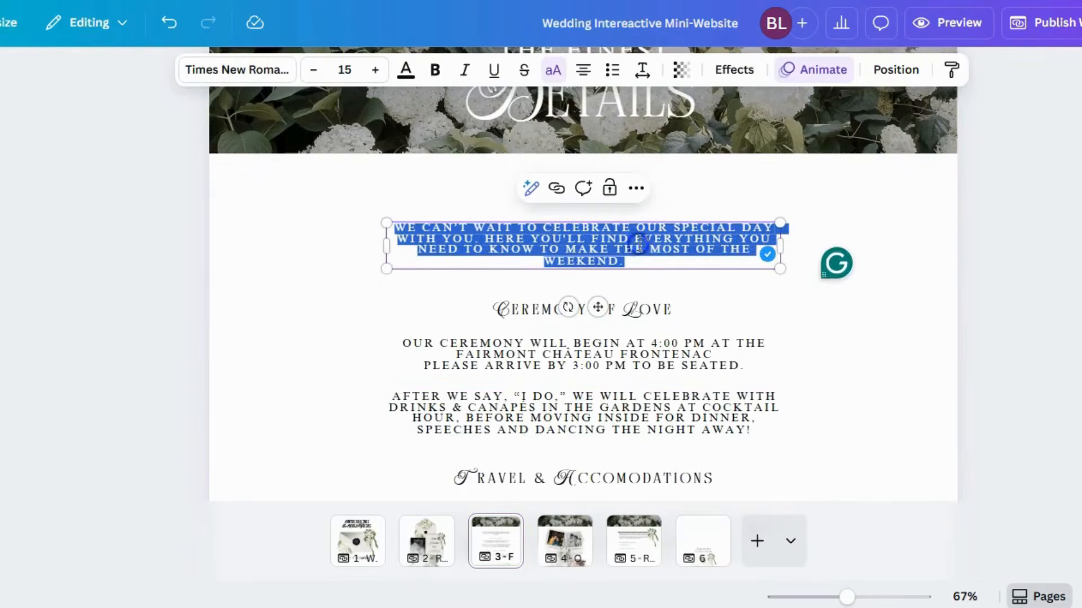
# Step: Browse the available fonts and the font filter options for the "Ceremony of Love" heading
pyautogui.doubleClick(494, 311)
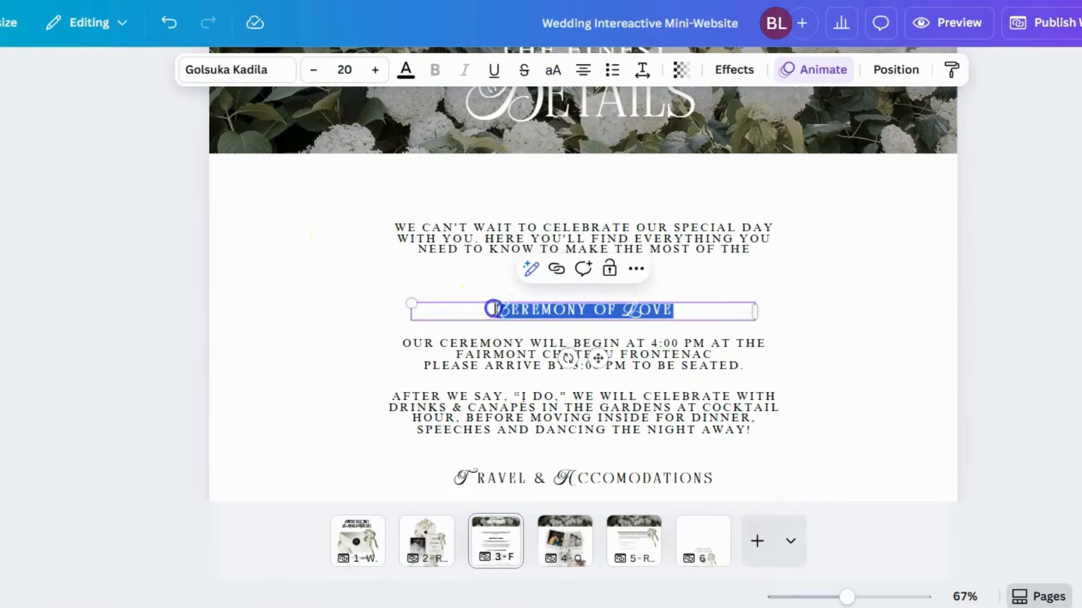
pyautogui.click(193, 314)
pyautogui.click(521, 307)
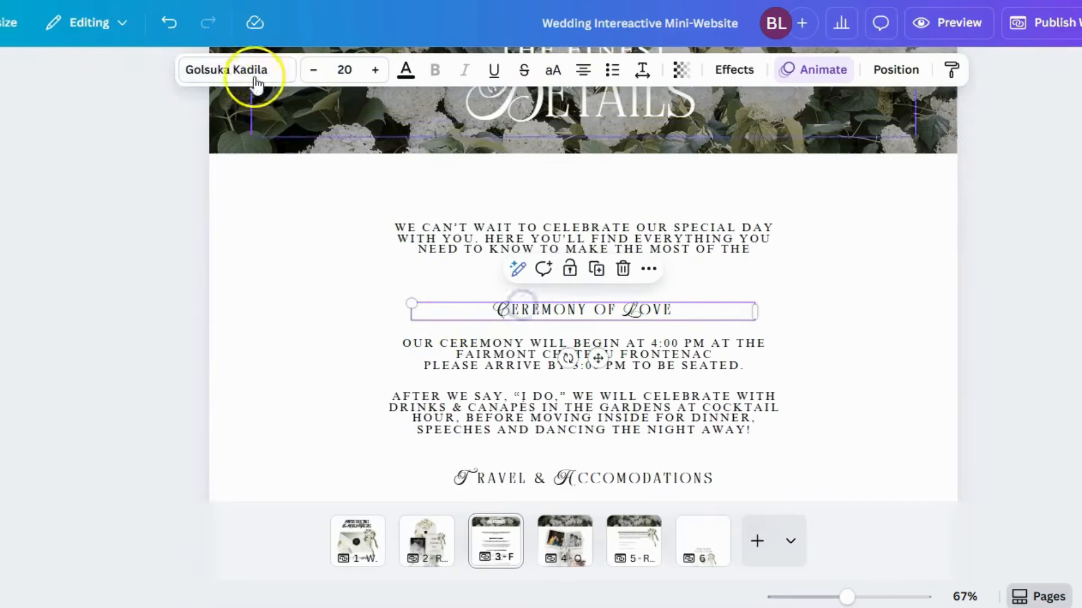
pyautogui.click(254, 72)
pyautogui.scroll(-5, 22, 314)
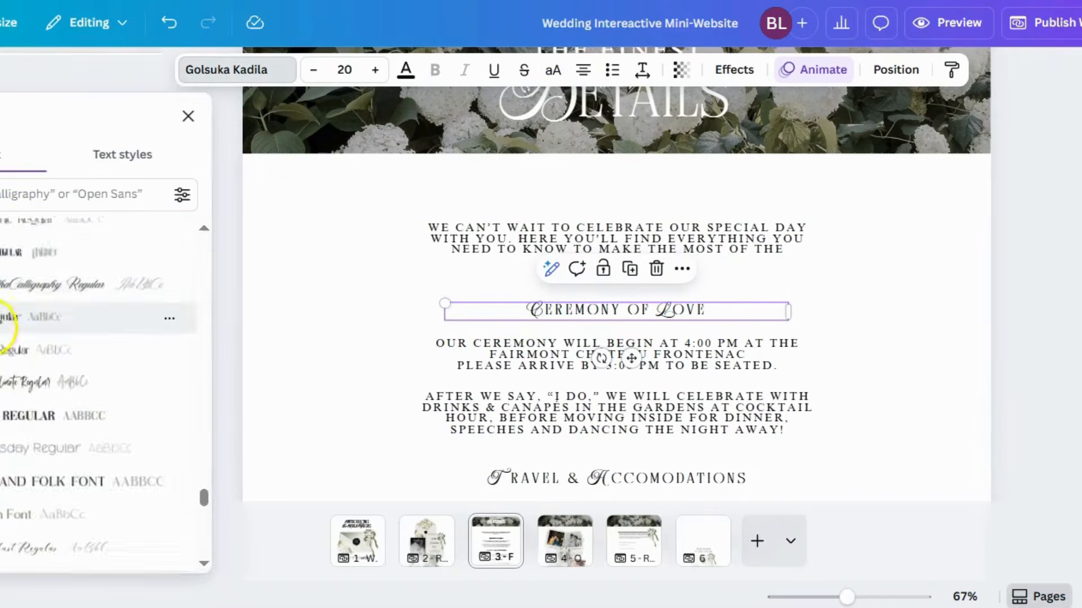
pyautogui.click(182, 194)
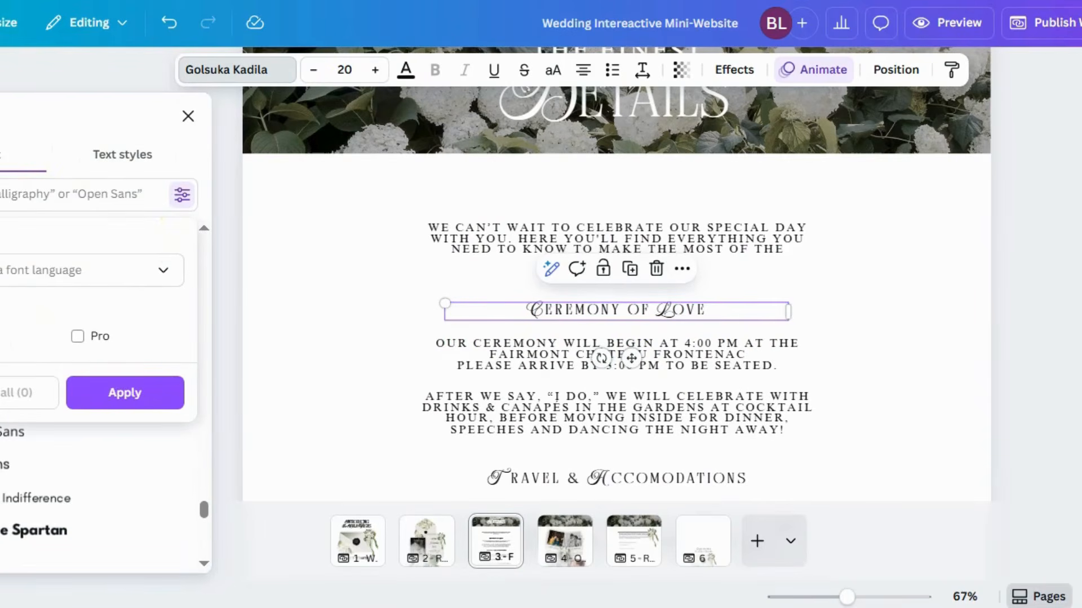
# Step: Look through the text styles and the selectable Brand Kits for the heading, leaving its font as it is
pyautogui.click(97, 153)
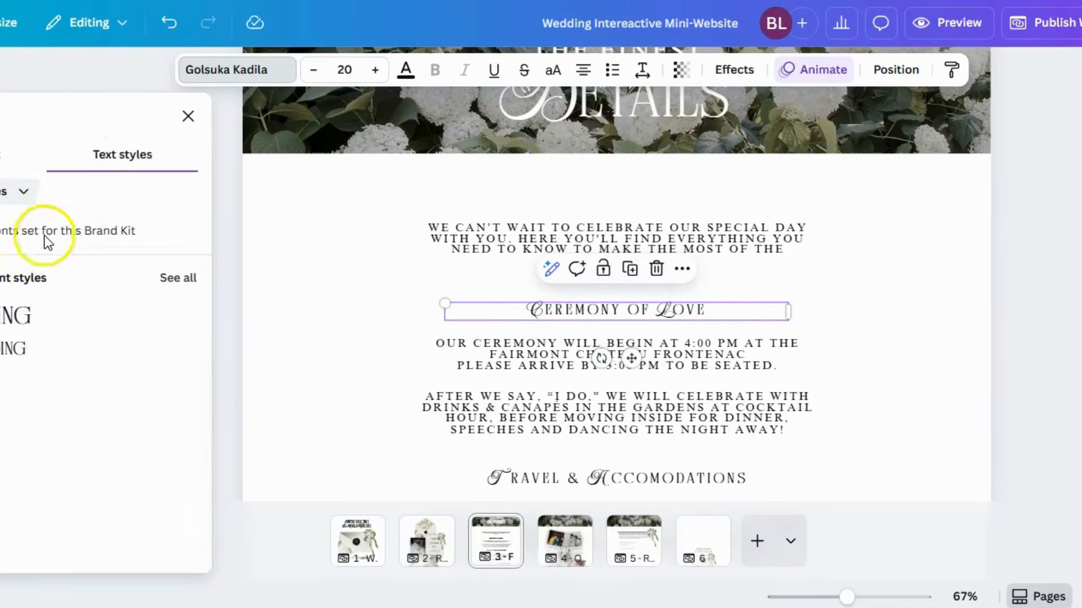
pyautogui.click(28, 191)
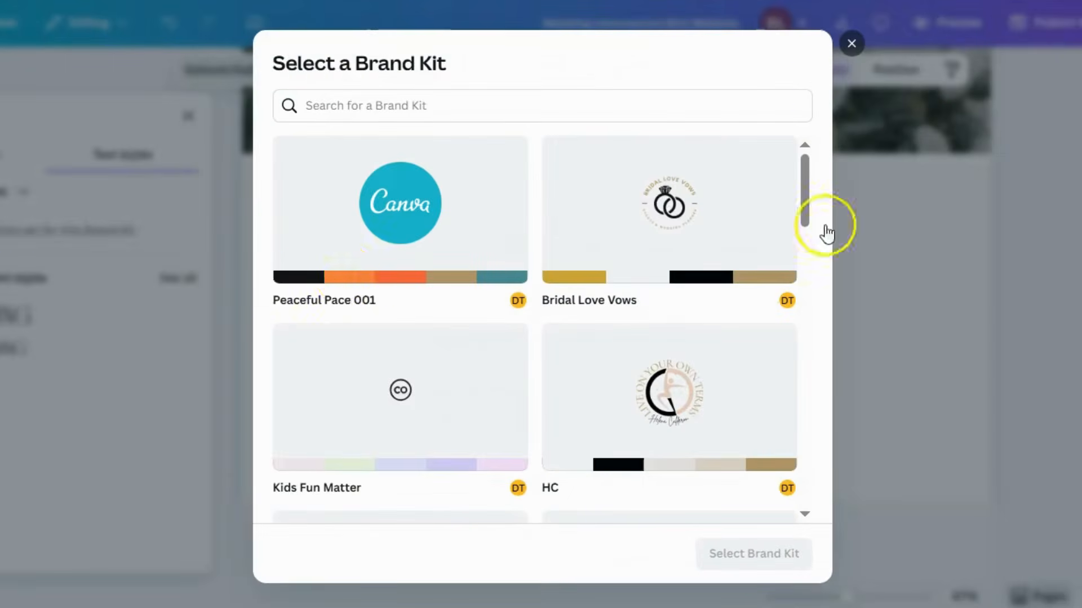
pyautogui.click(851, 43)
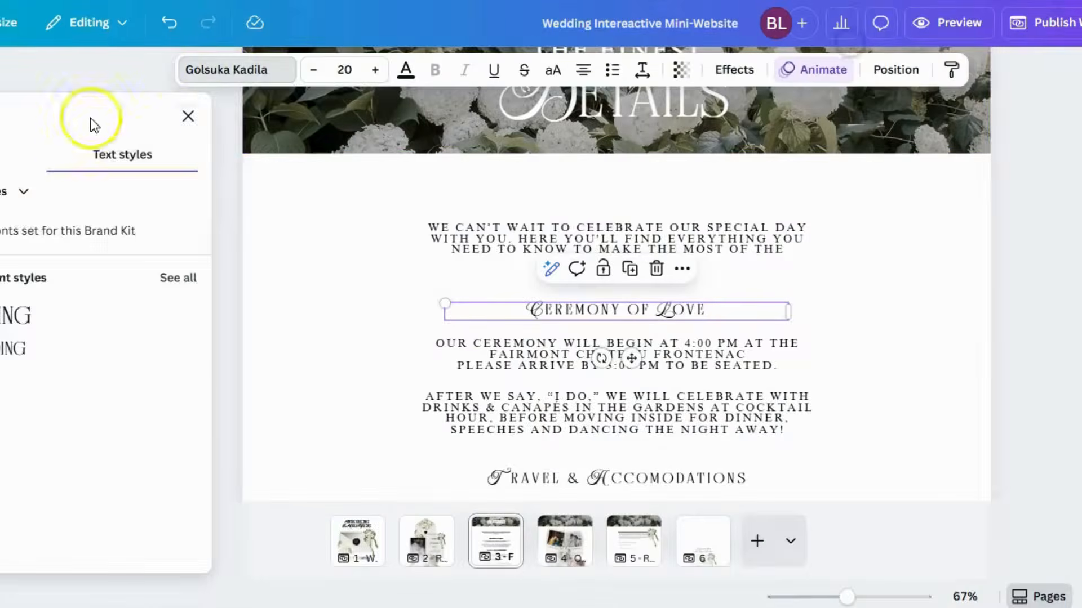
pyautogui.click(179, 120)
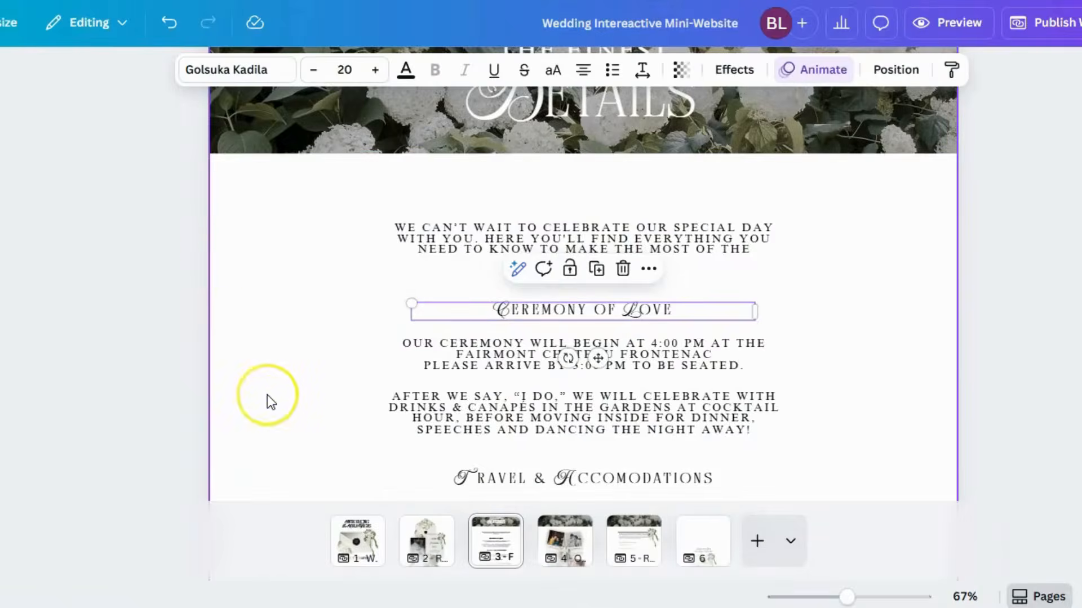
# Step: Clear the white fill of the first colour circle below the Dress to Impress text, leaving an empty frame
pyautogui.scroll(-5, 267, 394)
pyautogui.scroll(-7, 268, 399)
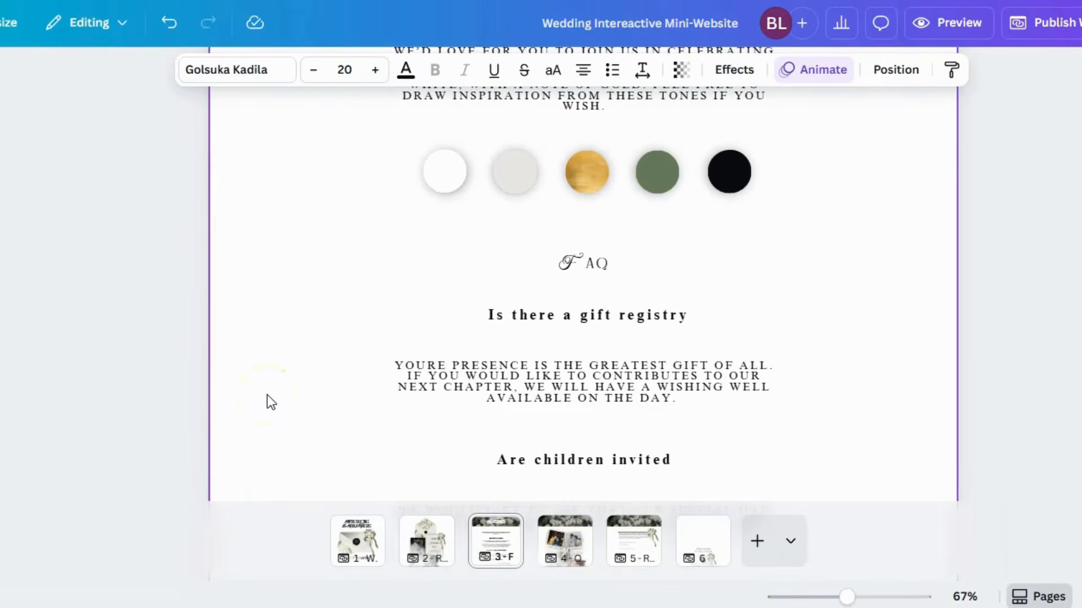
pyautogui.scroll(4, 267, 394)
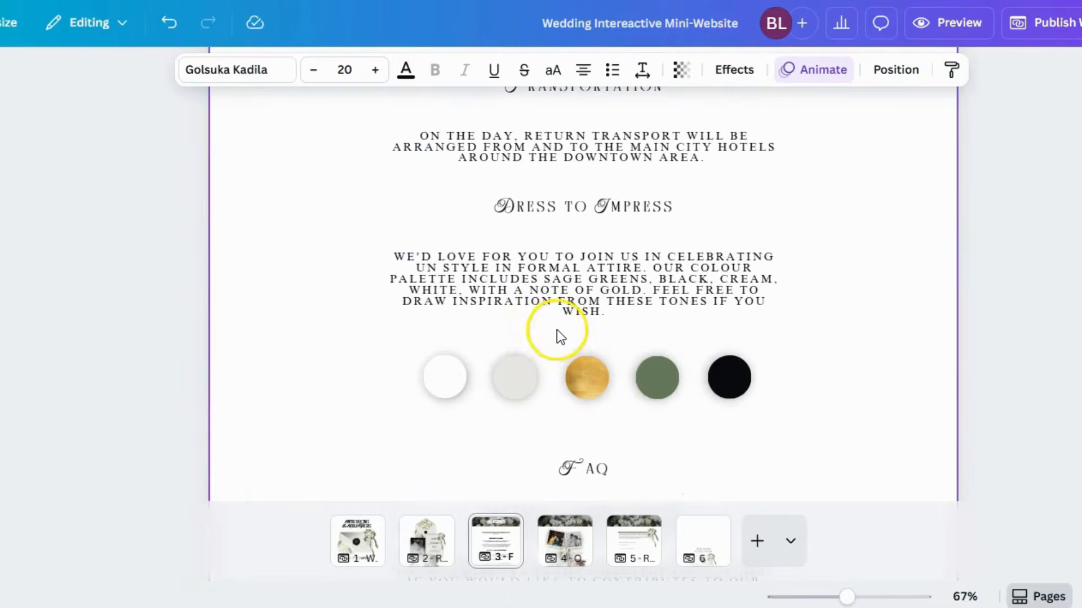
pyautogui.click(438, 379)
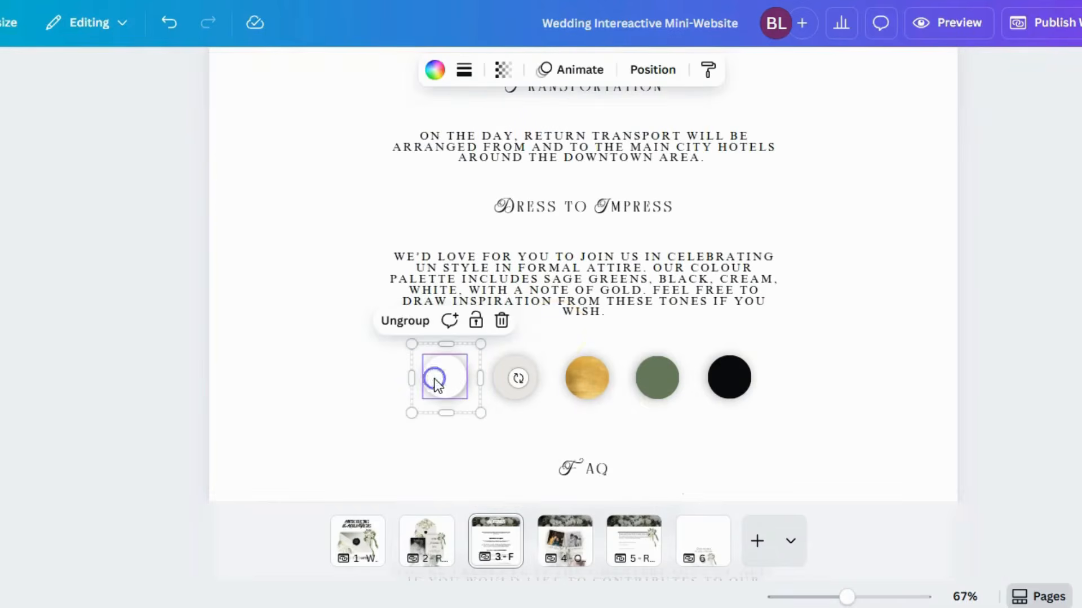
pyautogui.click(439, 79)
pyautogui.click(441, 78)
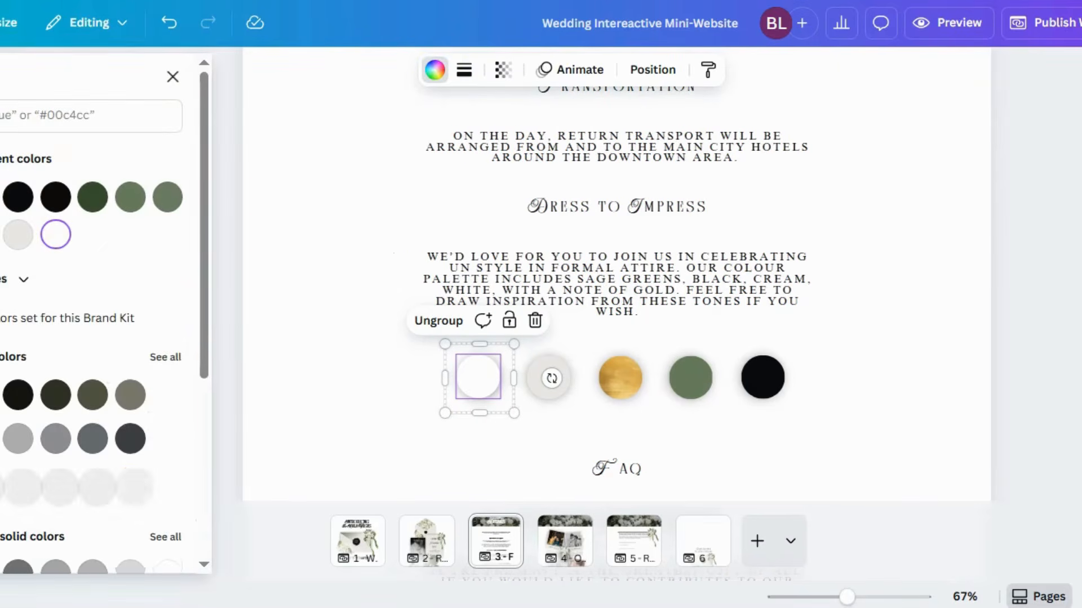
pyautogui.press('Delete')
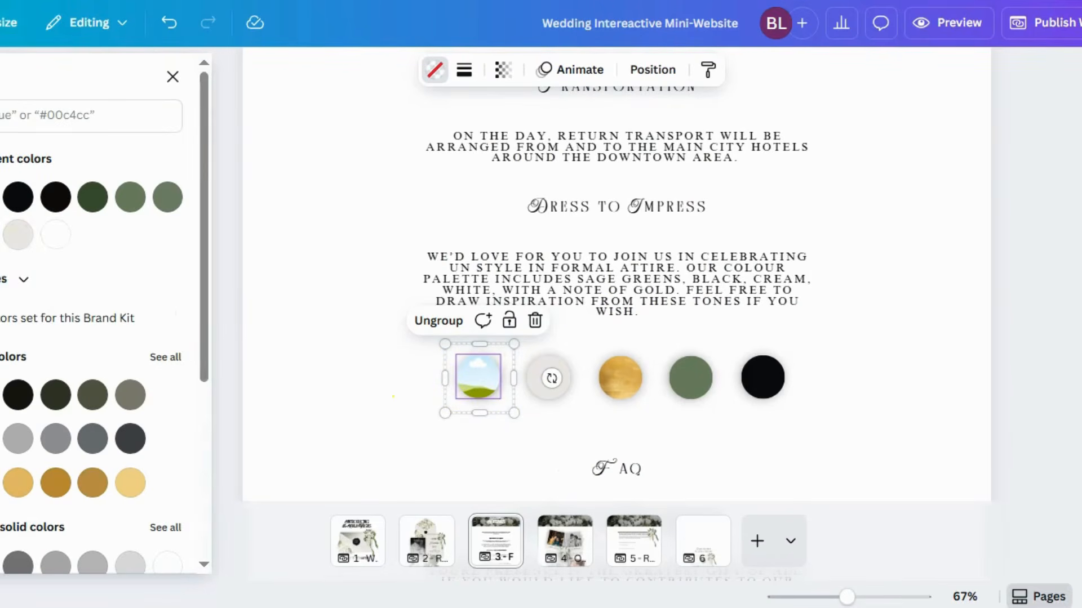
# Step: Search the elements for "wedding" photos and place a pale draped-fabric photo in the first circle frame
pyautogui.click(0, 256)
pyautogui.click(0, 146)
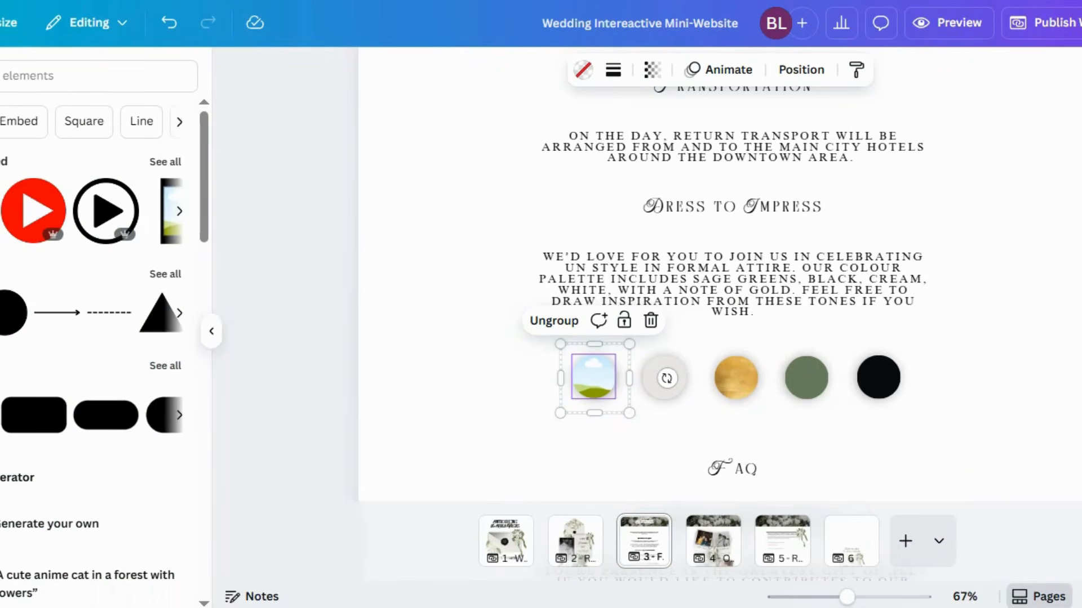
pyautogui.click(40, 77)
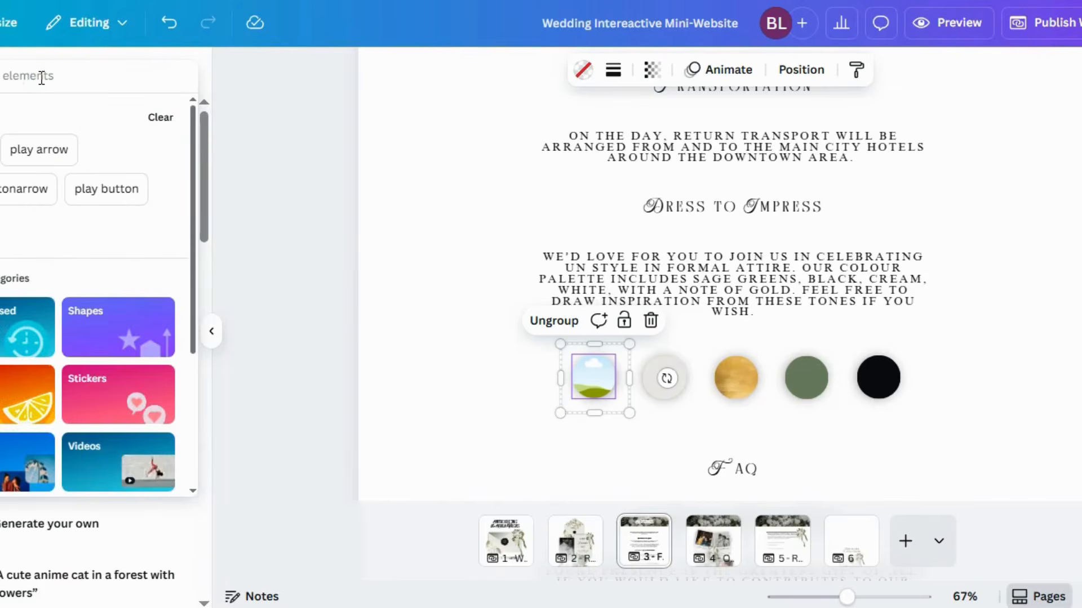
pyautogui.write('wedding')
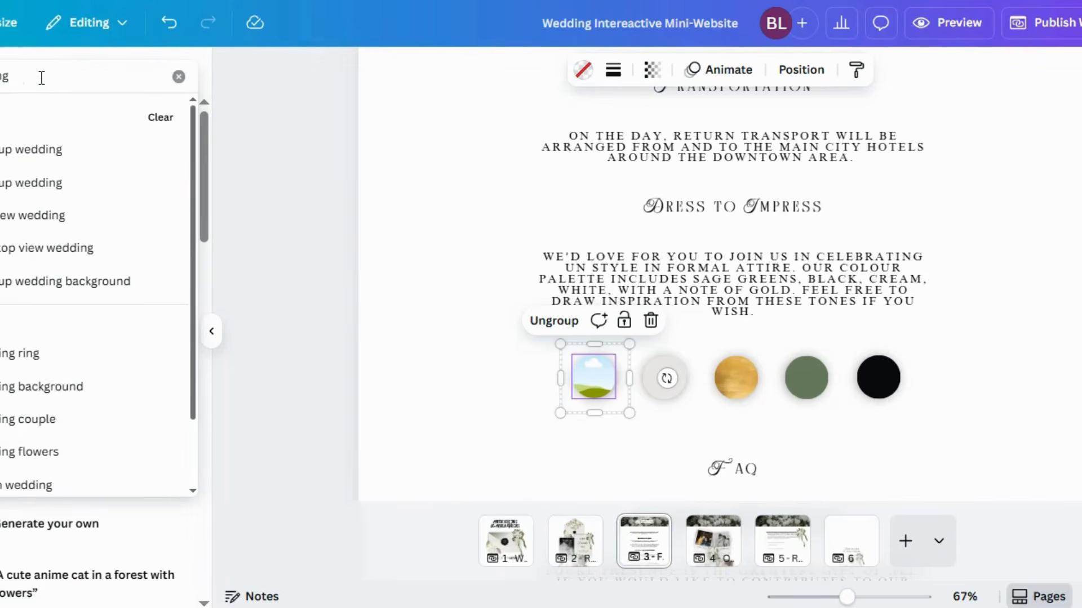
pyautogui.press('Return')
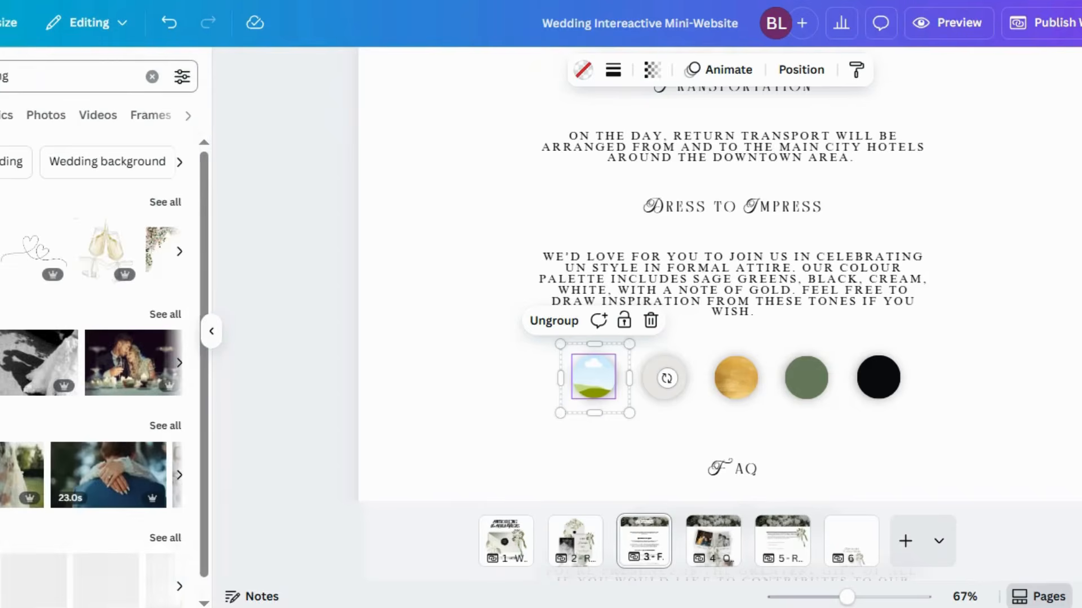
pyautogui.click(44, 115)
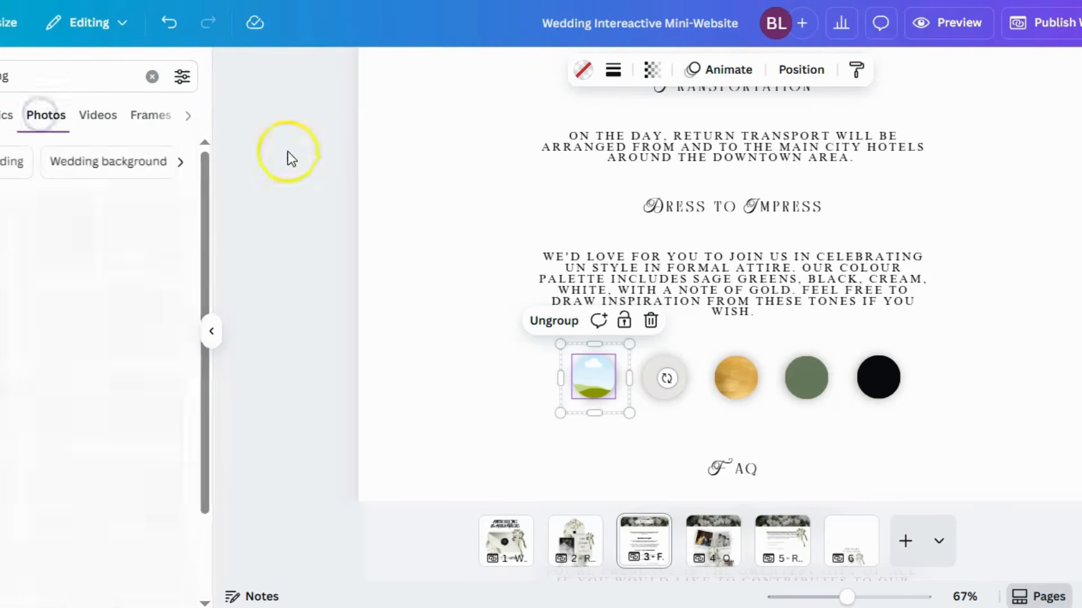
pyautogui.moveTo(165, 327); pyautogui.dragTo(603, 393)
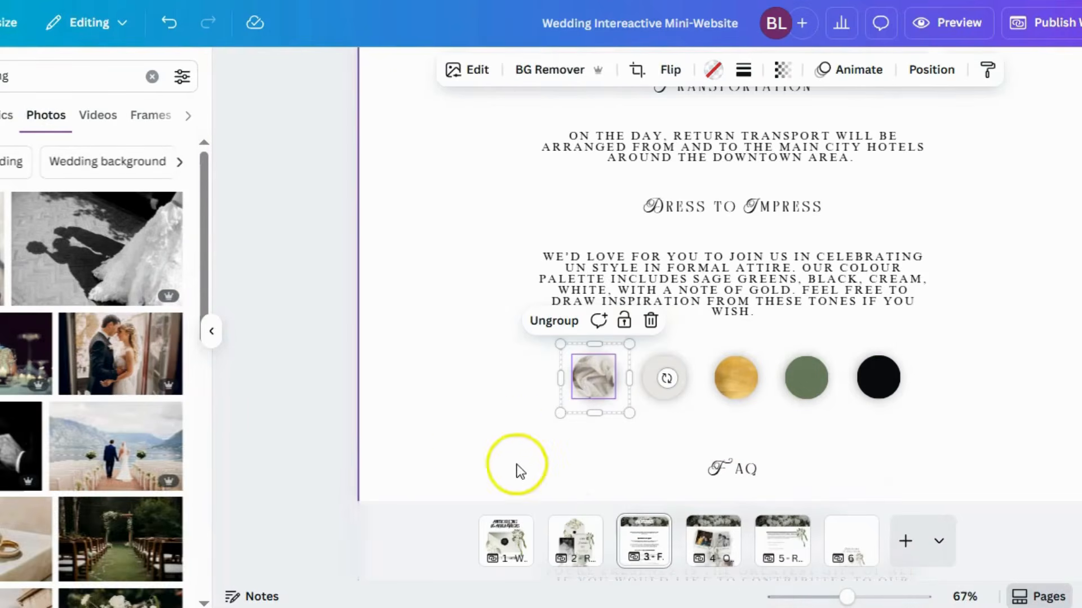
pyautogui.click(500, 398)
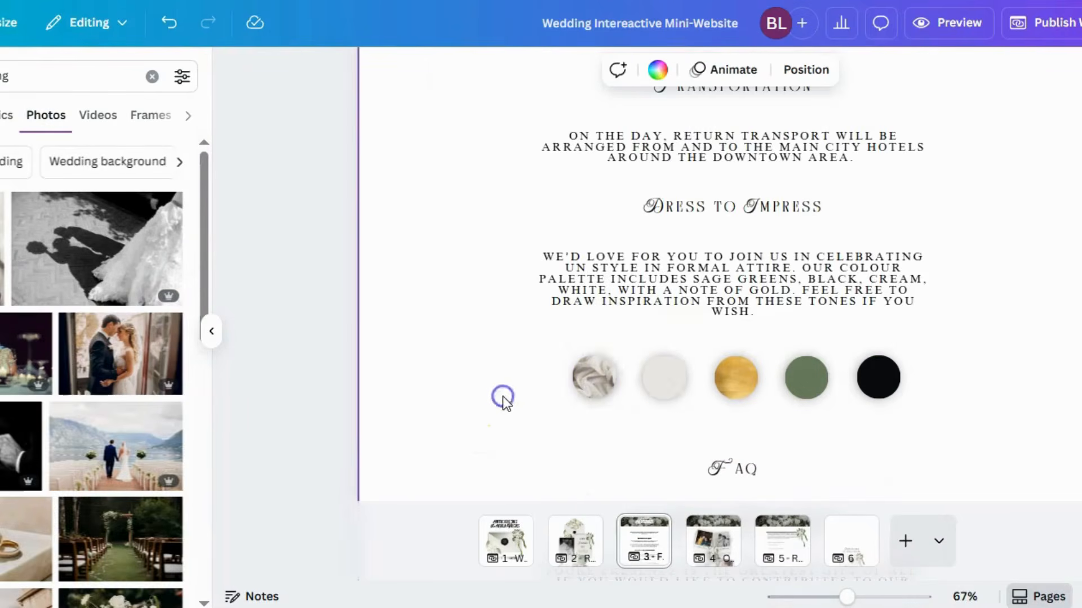
# Step: Undo the removal of the fabric photo circle and ungroup it from its shadow
pyautogui.click(604, 381)
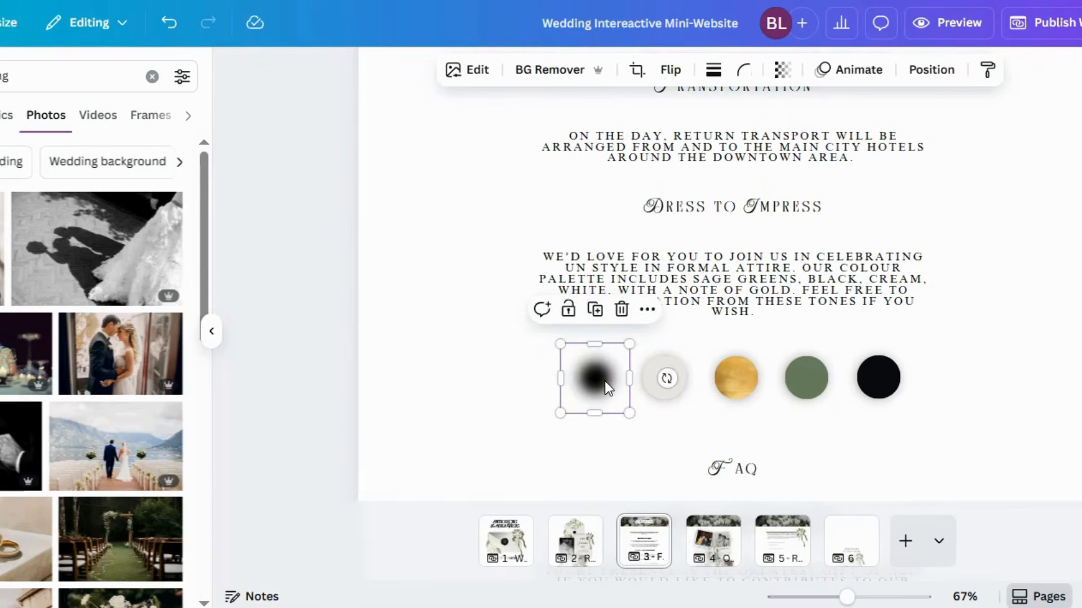
pyautogui.click(164, 21)
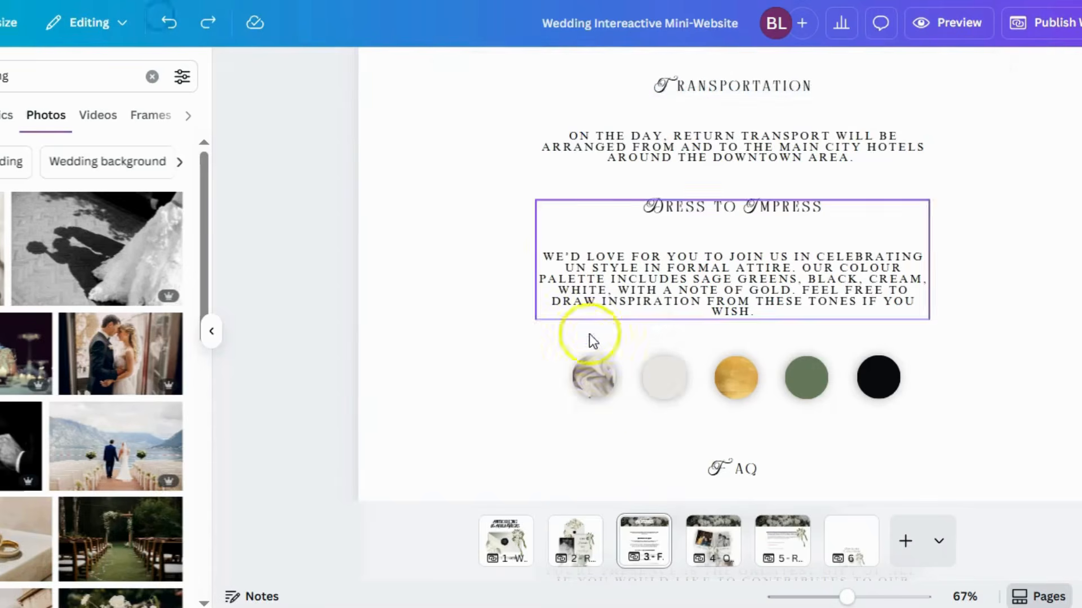
pyautogui.click(601, 387)
pyautogui.click(573, 323)
pyautogui.click(531, 405)
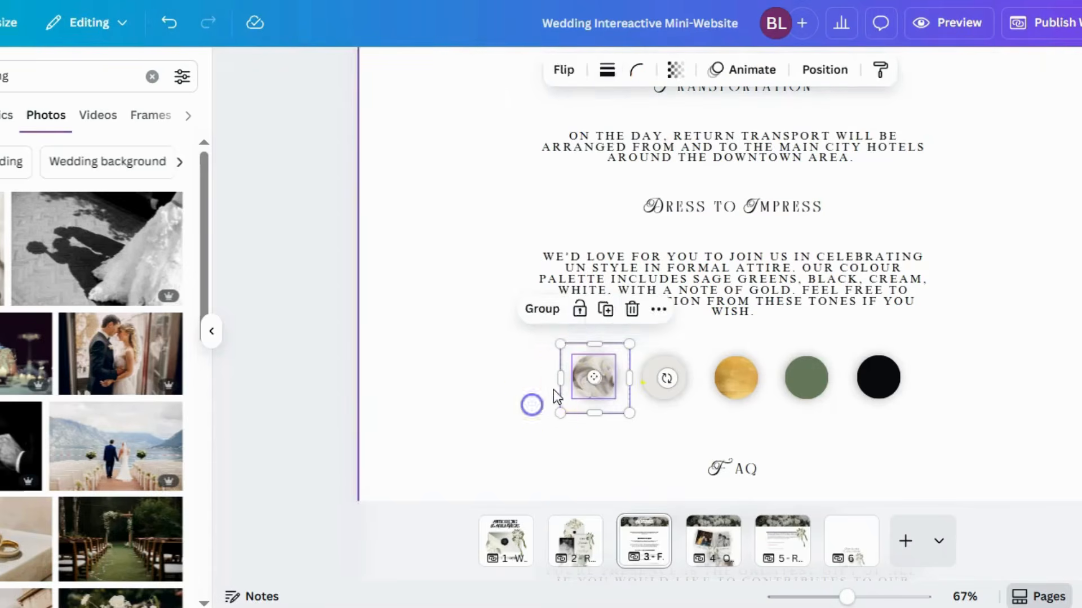
# Step: Remove the fabric photo from the first circle frame and fill the frame with dark grey
pyautogui.click(585, 380)
pyautogui.press('Delete')
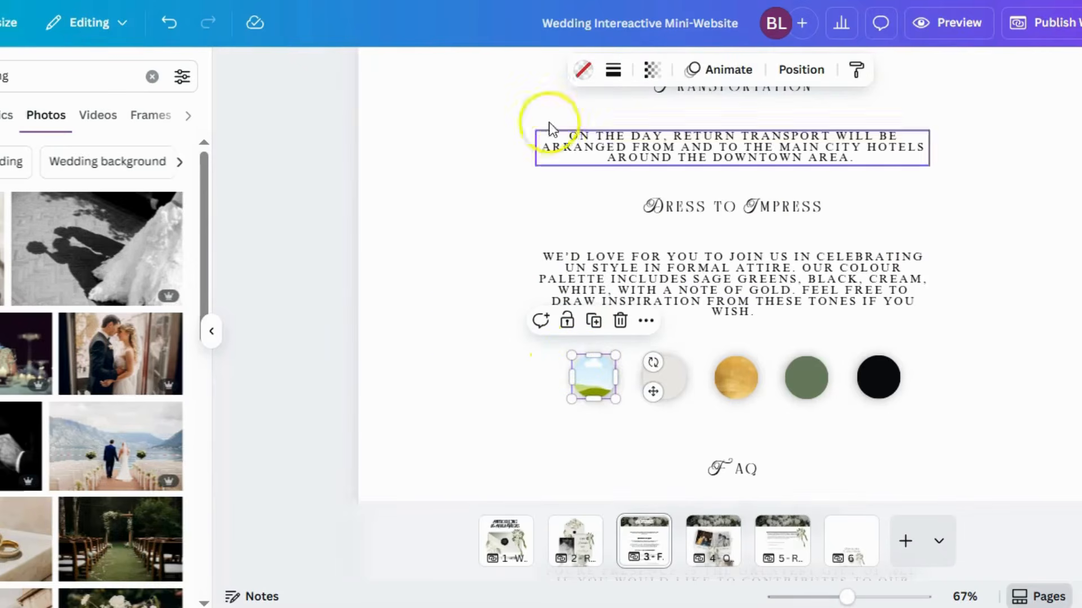
pyautogui.click(593, 80)
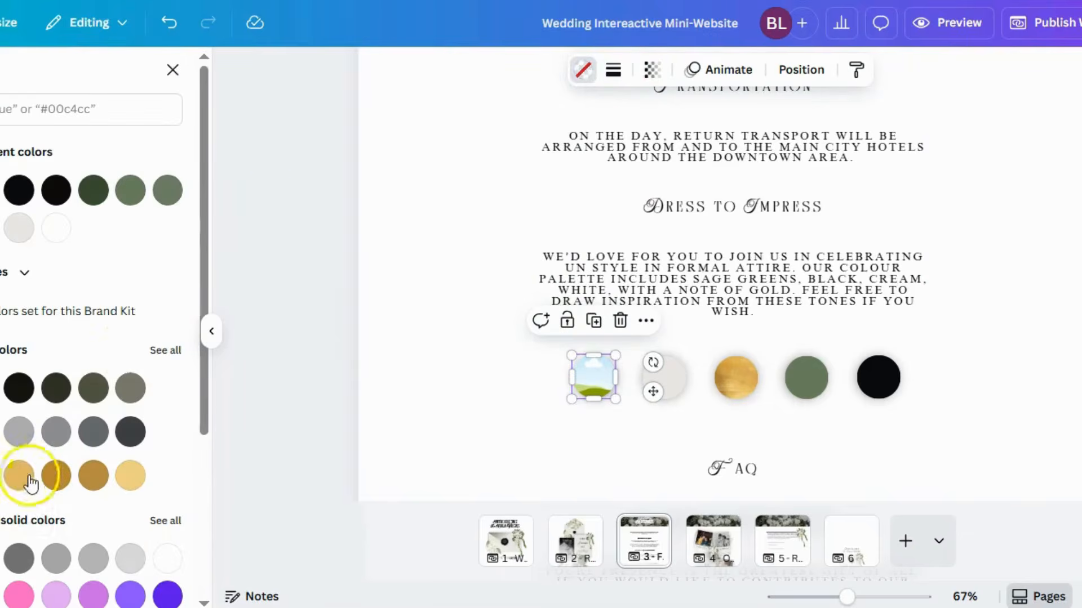
pyautogui.click(104, 433)
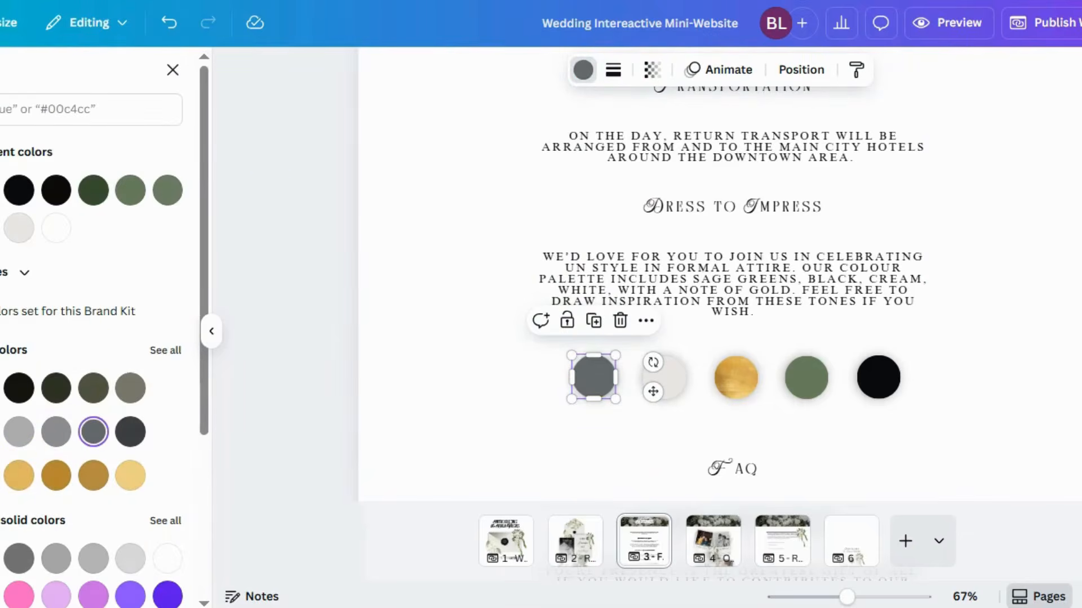
# Step: Undo the grey fill, ungrouping, photo placement and fill removal on the first colour circle, back to its white fill
pyautogui.click(169, 22)
pyautogui.click(169, 23)
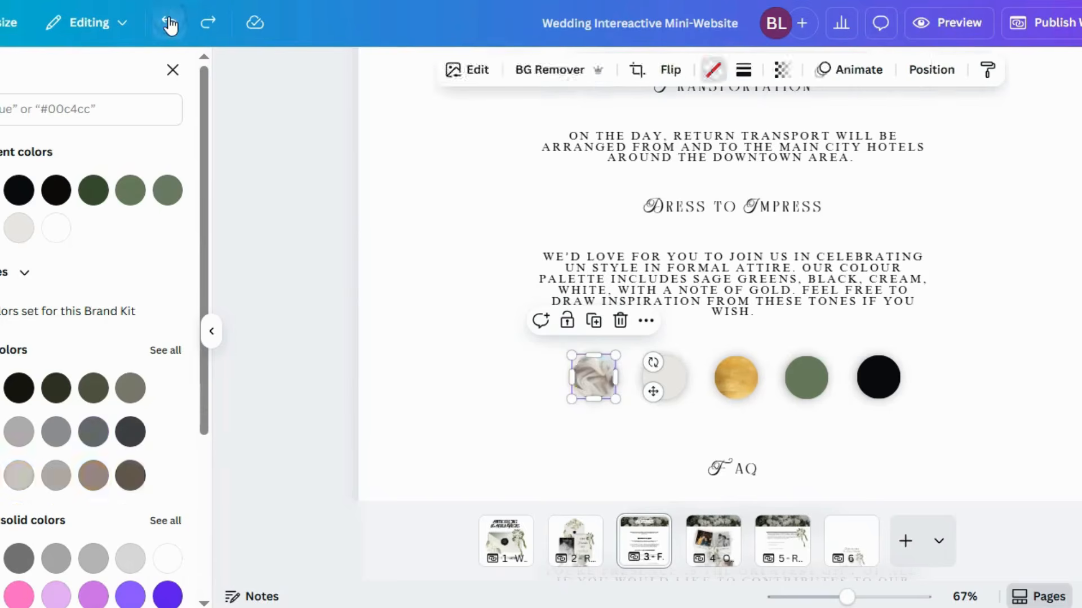
pyautogui.click(169, 23)
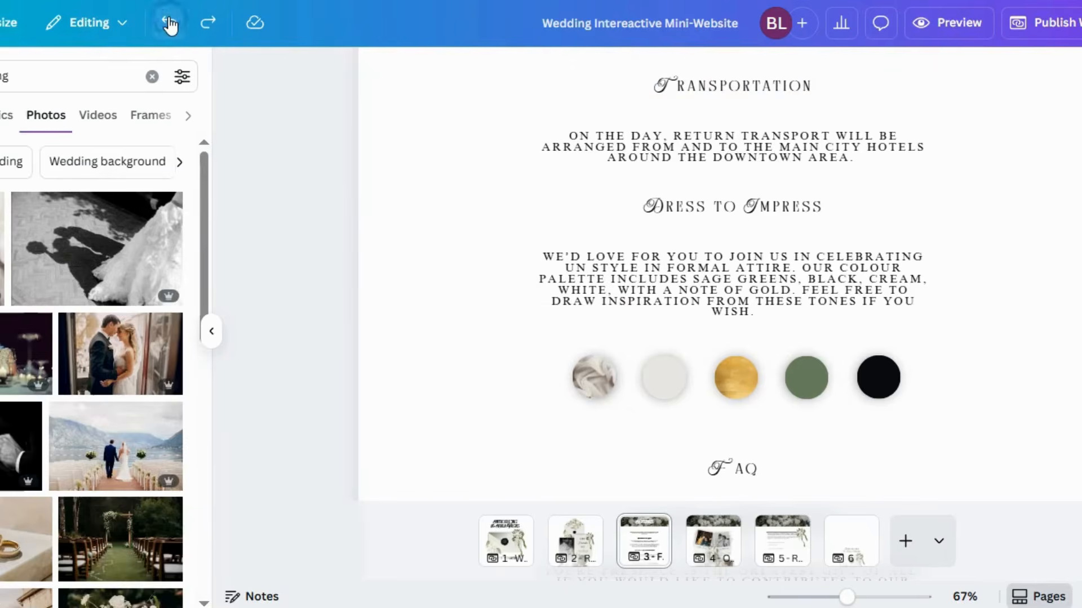
pyautogui.click(170, 24)
pyautogui.click(169, 23)
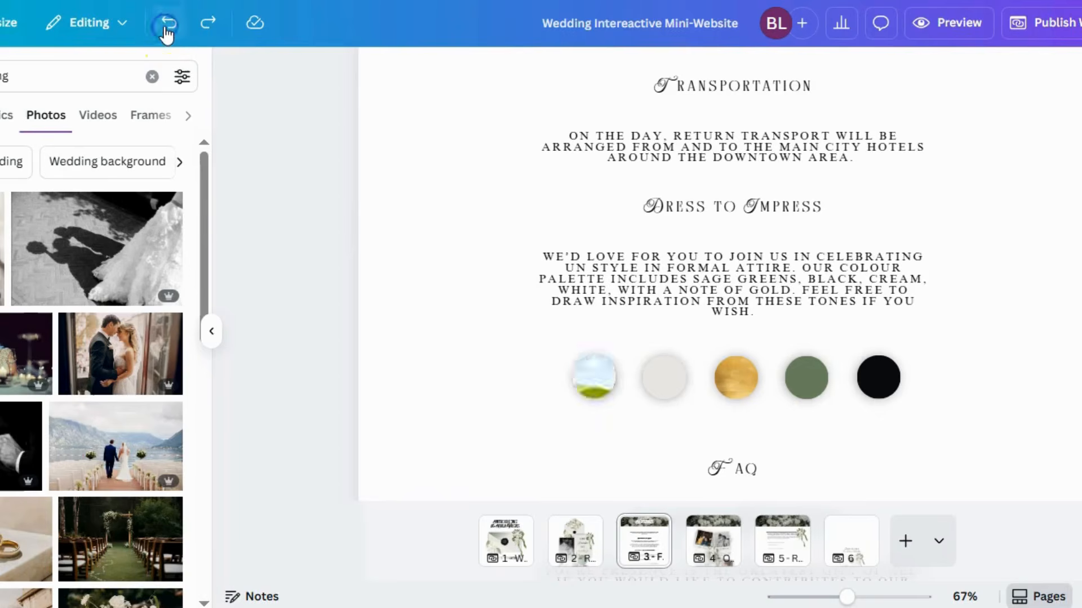
pyautogui.click(168, 24)
# Step: Review the rest of the third page, from the dress code colours through the FAQ to the couple's photo footer
pyautogui.scroll(-5, 620, 323)
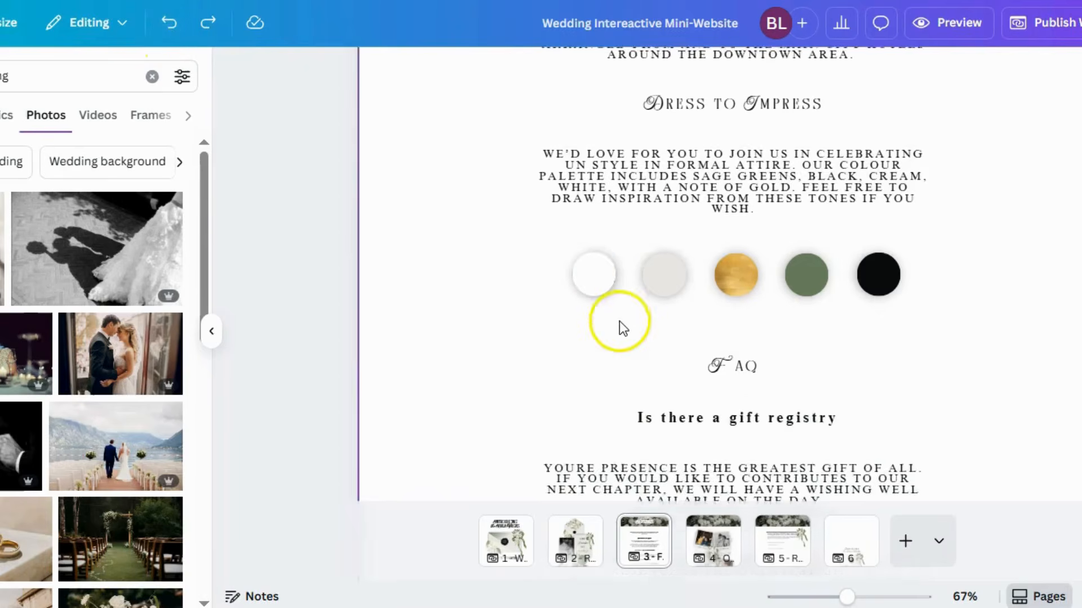
pyautogui.scroll(3, 591, 200)
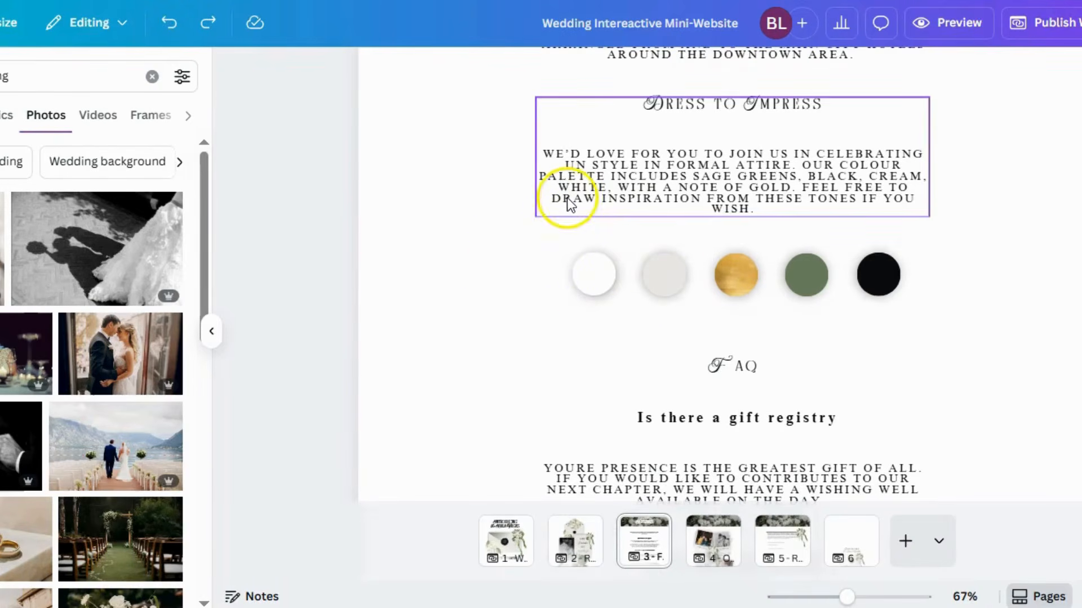
pyautogui.click(497, 268)
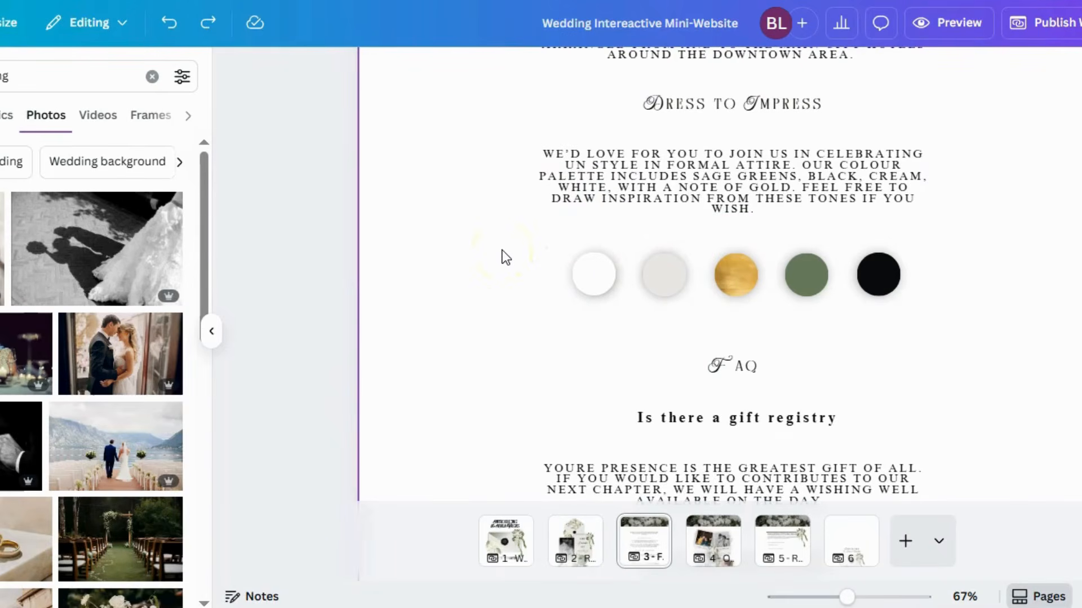
pyautogui.scroll(-4, 662, 270)
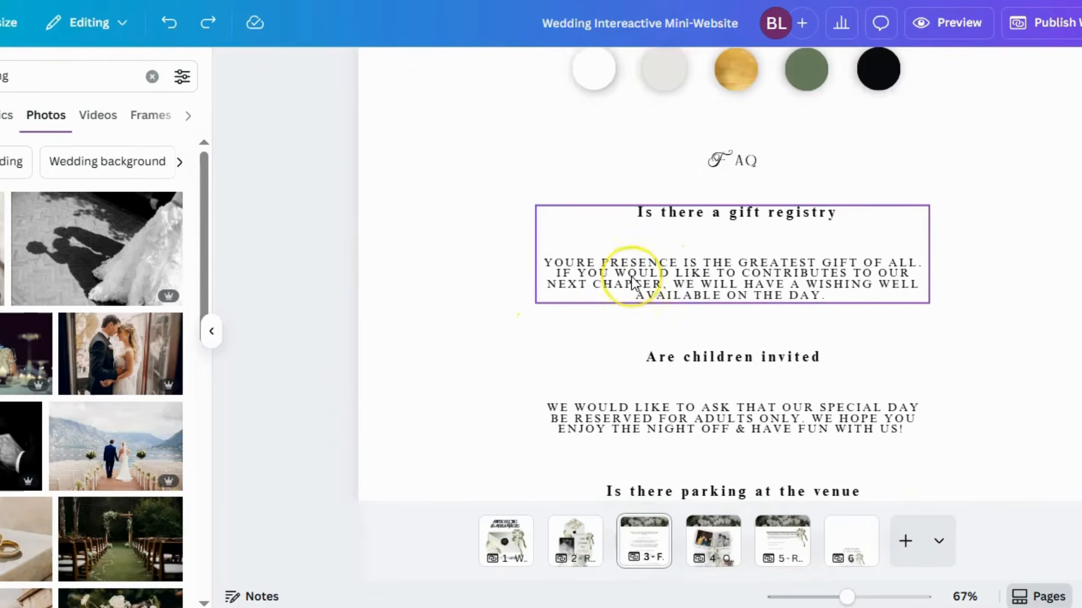
pyautogui.scroll(4, 632, 280)
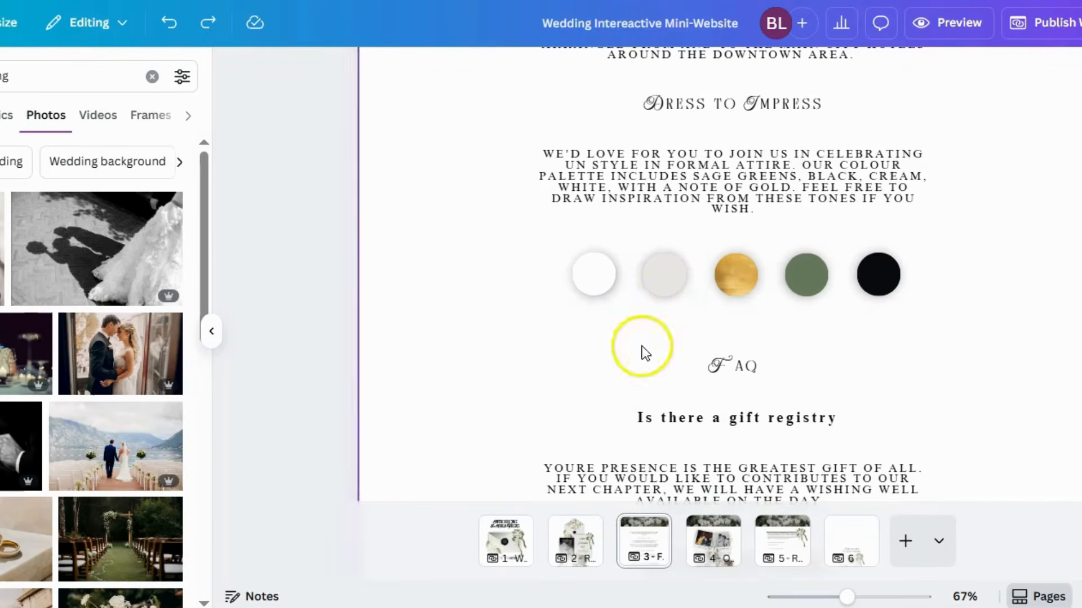
pyautogui.scroll(-8, 643, 345)
pyautogui.scroll(-5, 643, 356)
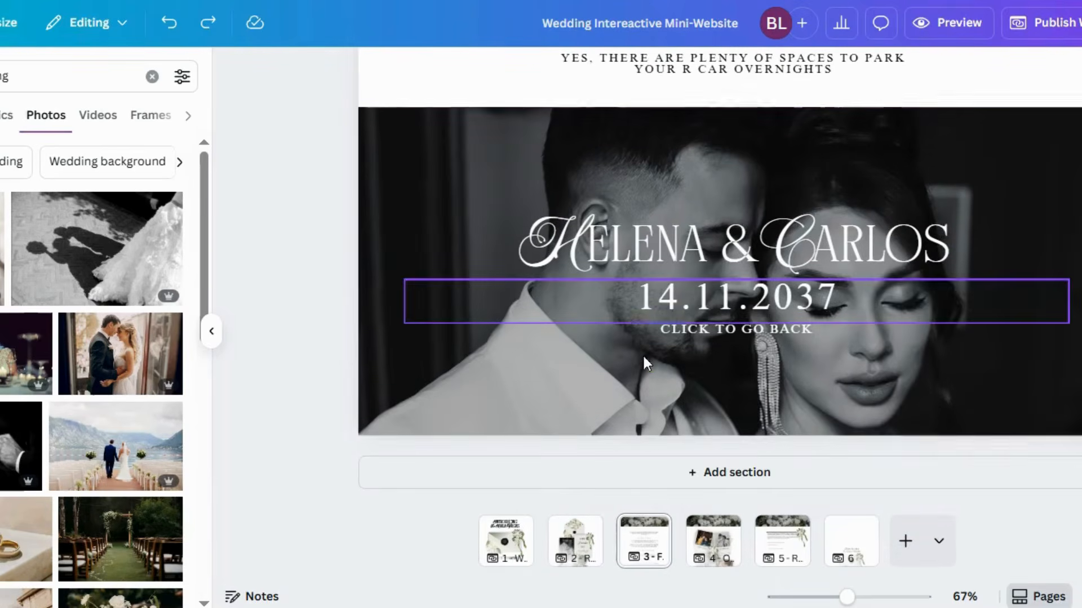
# Step: Extend the length of the third page downward, leaving blank space below the couple's photo footer
pyautogui.click(721, 411)
pyautogui.moveTo(719, 433)
pyautogui.mouseDown()
pyautogui.moveTo(720, 498)
pyautogui.moveTo(726, 429)
pyautogui.mouseUp()
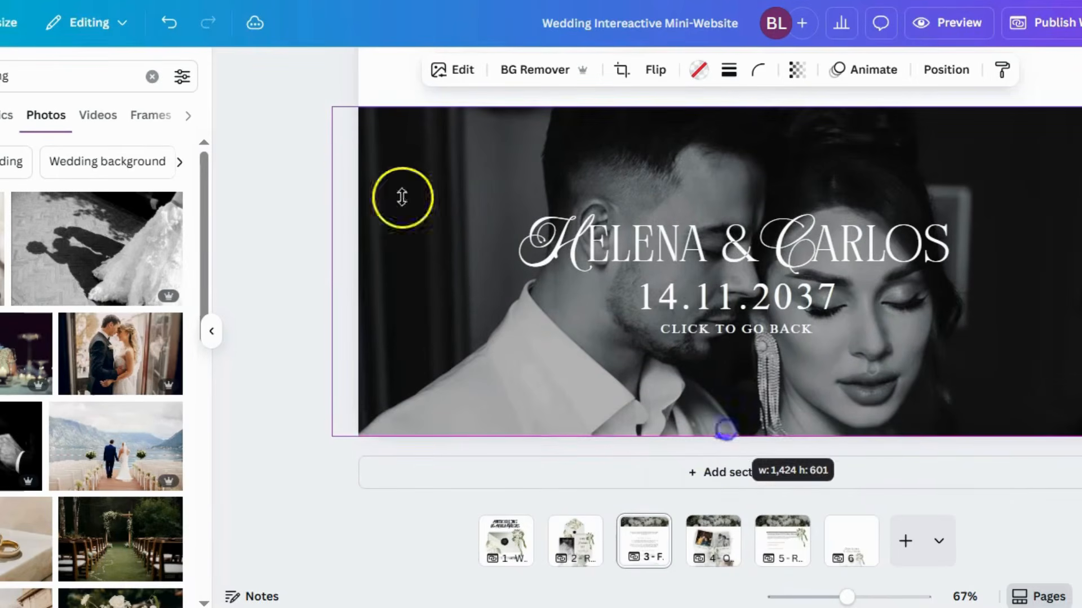
pyautogui.click(376, 86)
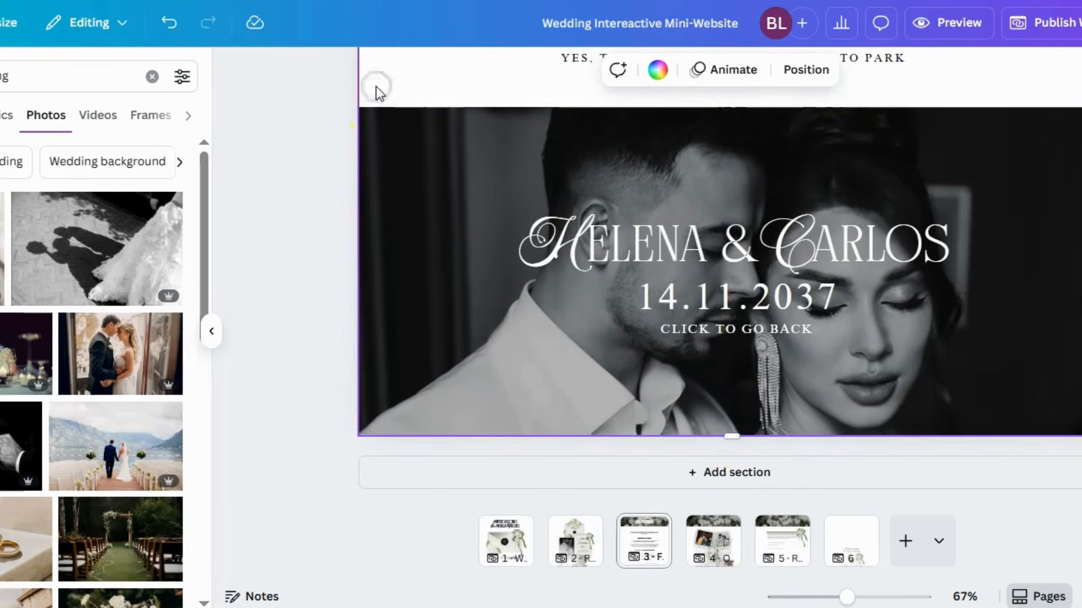
pyautogui.moveTo(726, 439); pyautogui.dragTo(724, 607)
pyautogui.scroll(-3, 655, 386)
pyautogui.scroll(3, 654, 381)
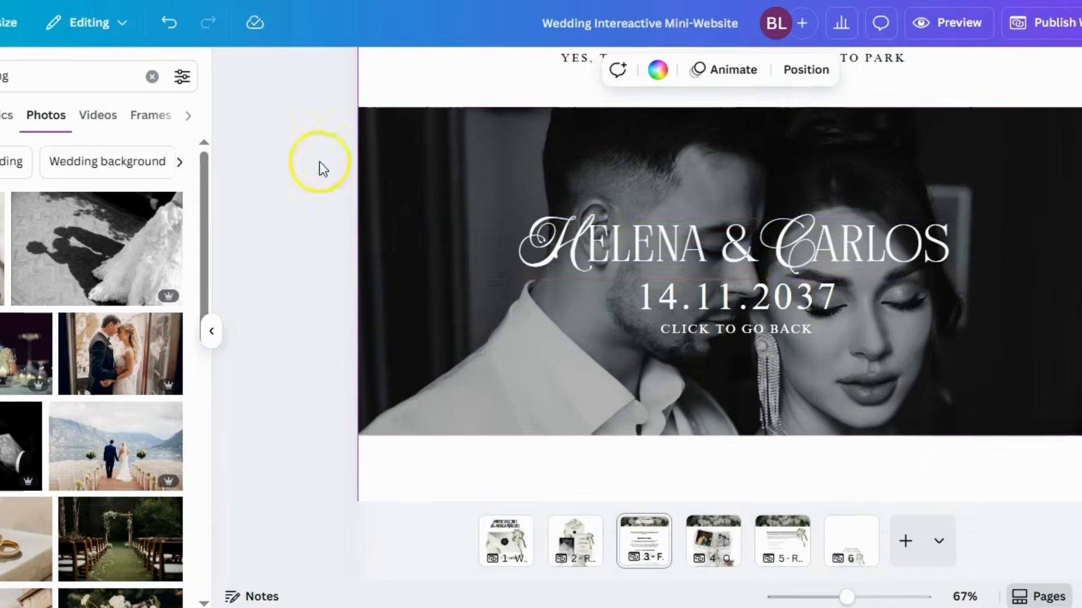
# Step: Move the footer photo together with its names, date and go-back text down toward the extended page's lower edge
pyautogui.moveTo(319, 160); pyautogui.dragTo(983, 366)
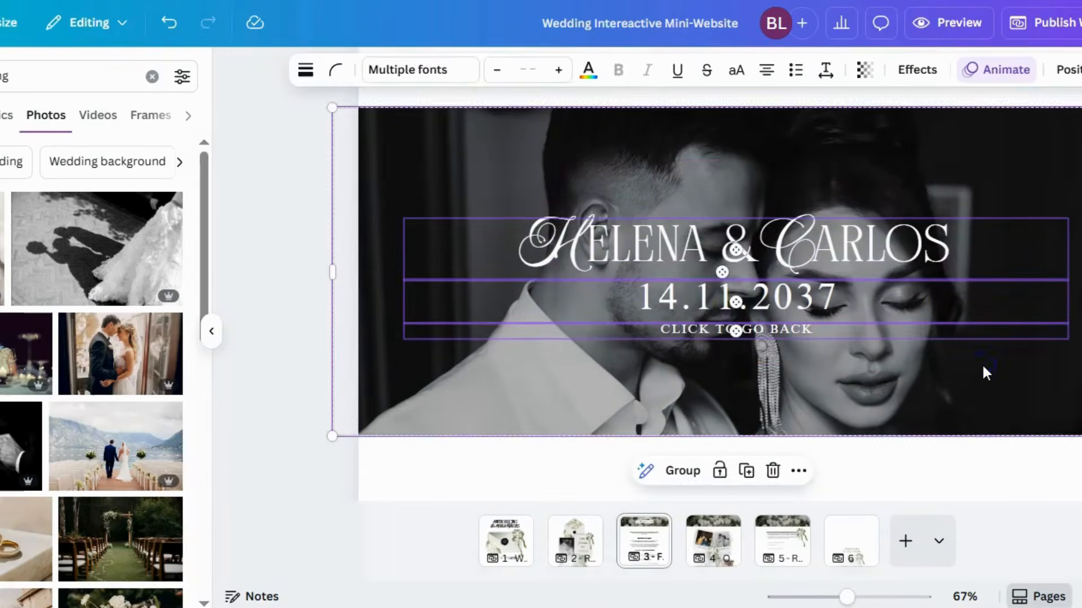
pyautogui.scroll(-4, 982, 363)
pyautogui.scroll(5, 728, 205)
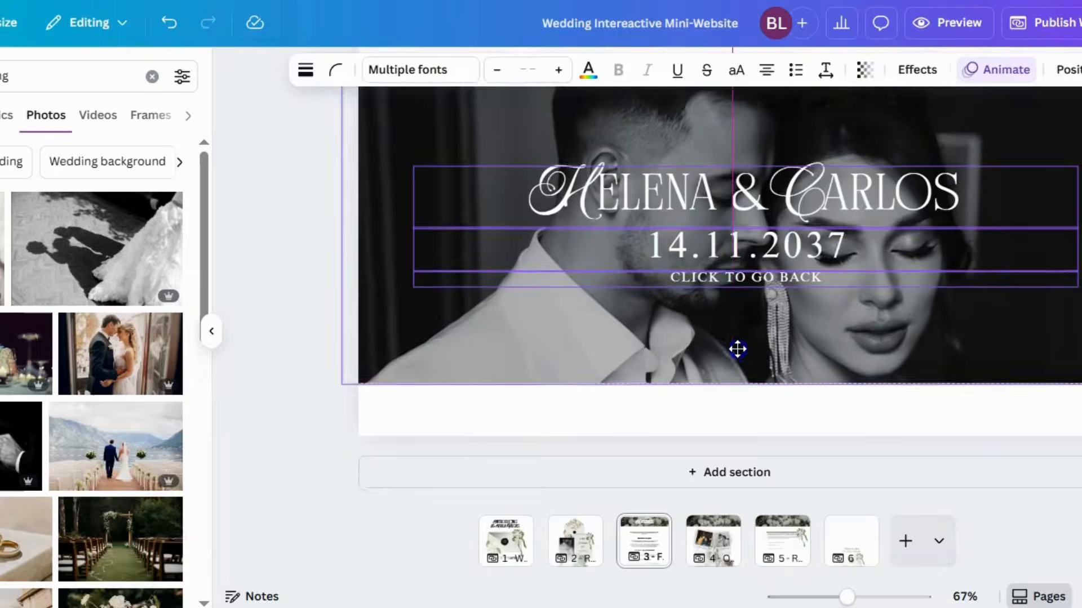
pyautogui.scroll(-10, 622, 293)
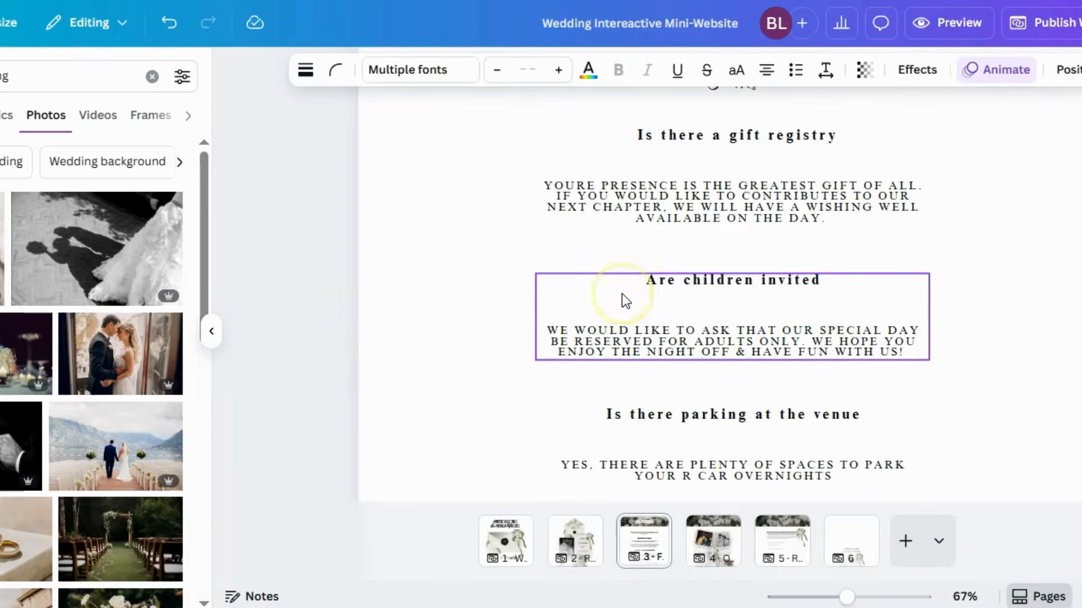
pyautogui.scroll(4, 622, 293)
pyautogui.scroll(-4, 508, 269)
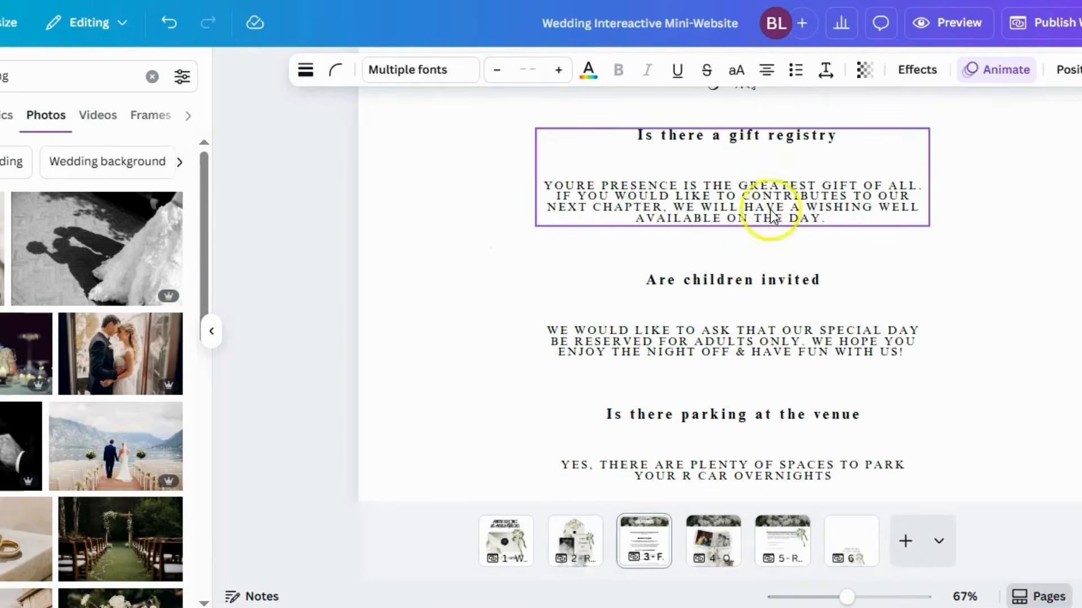
# Step: Move the children and parking question blocks down together, leaving a gap below the gift registry question
pyautogui.click(780, 176)
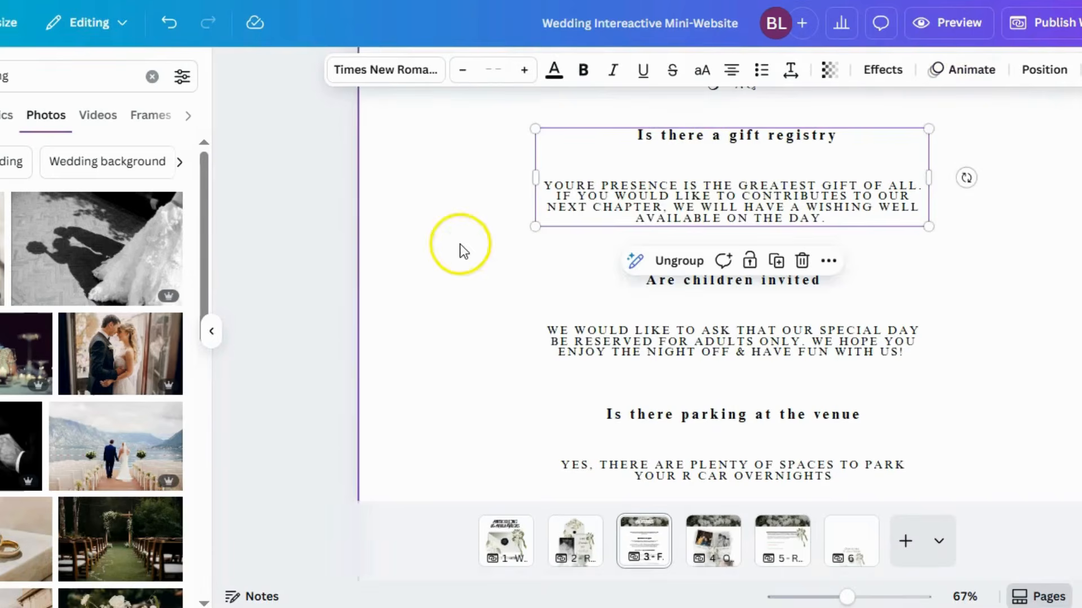
pyautogui.moveTo(459, 246); pyautogui.dragTo(955, 297)
pyautogui.scroll(-10, 976, 330)
pyautogui.scroll(5, 976, 329)
pyautogui.moveTo(835, 260); pyautogui.dragTo(835, 390)
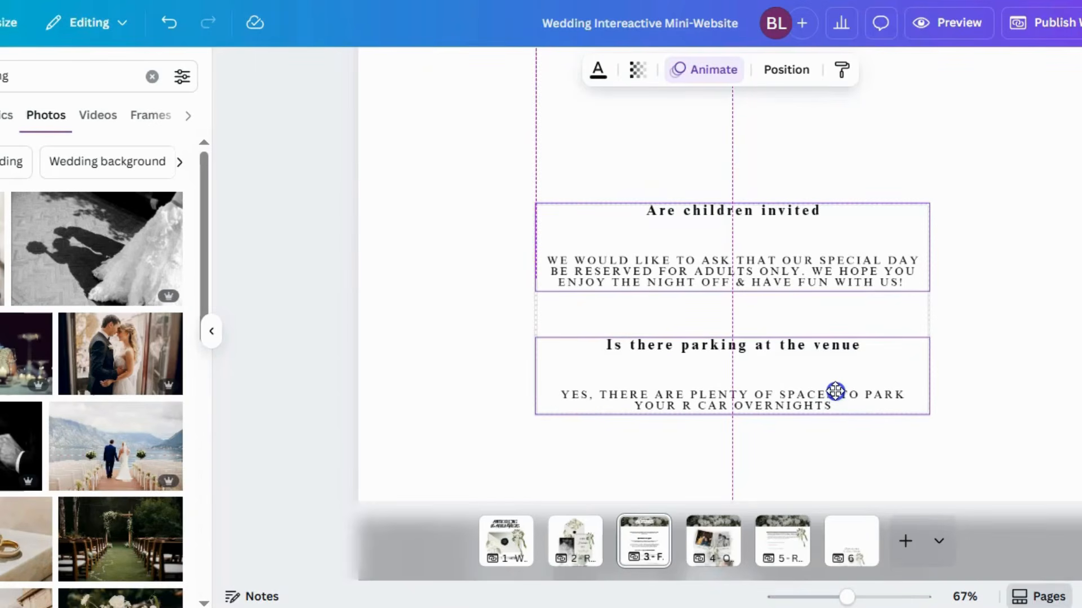
pyautogui.moveTo(835, 390); pyautogui.dragTo(835, 390)
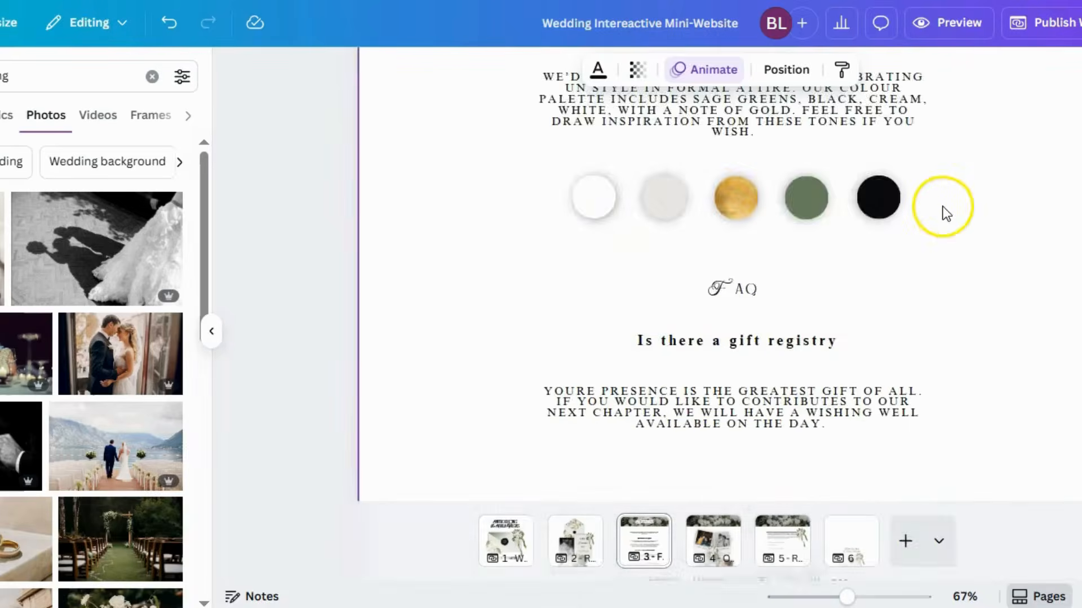
# Step: Move the children and parking question blocks back up to close the gap below the gift registry answer
pyautogui.scroll(7, 924, 254)
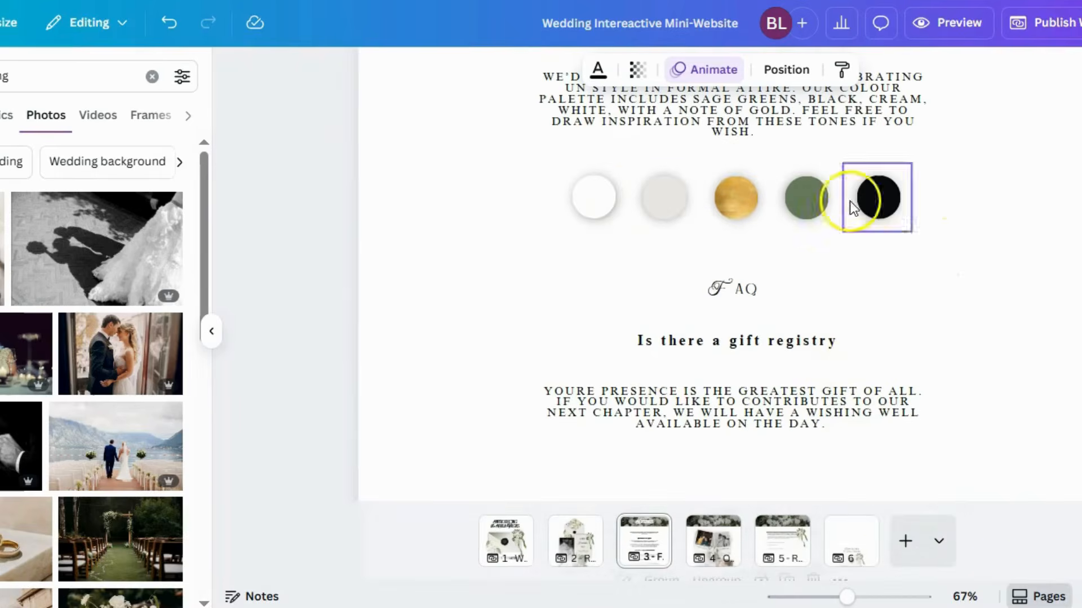
pyautogui.moveTo(845, 596); pyautogui.dragTo(823, 596)
pyautogui.scroll(6, 865, 448)
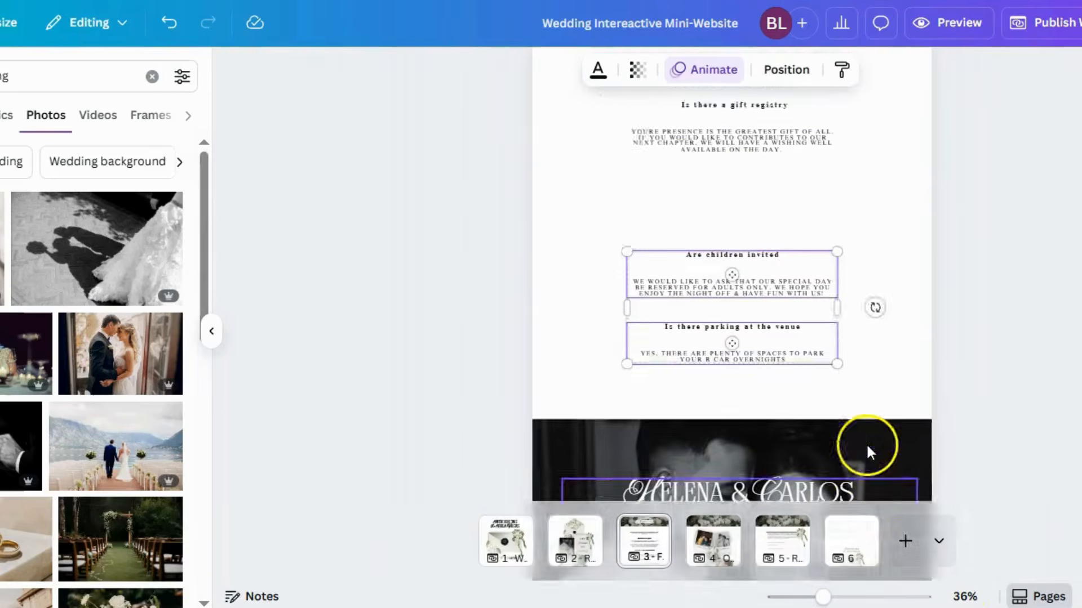
pyautogui.scroll(-1, 846, 360)
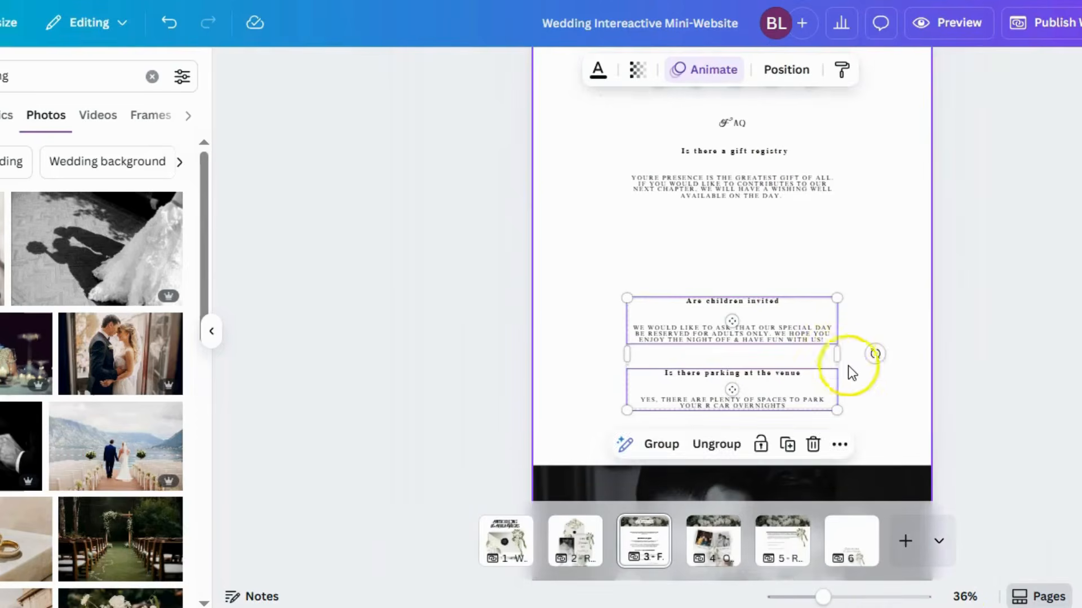
pyautogui.click(901, 401)
pyautogui.moveTo(866, 413); pyautogui.dragTo(647, 297)
pyautogui.moveTo(758, 332); pyautogui.dragTo(757, 254)
# Step: Group the five dress code colour circles into one object
pyautogui.click(872, 320)
pyautogui.moveTo(878, 352); pyautogui.dragTo(647, 137)
pyautogui.scroll(5, 764, 166)
pyautogui.click(898, 395)
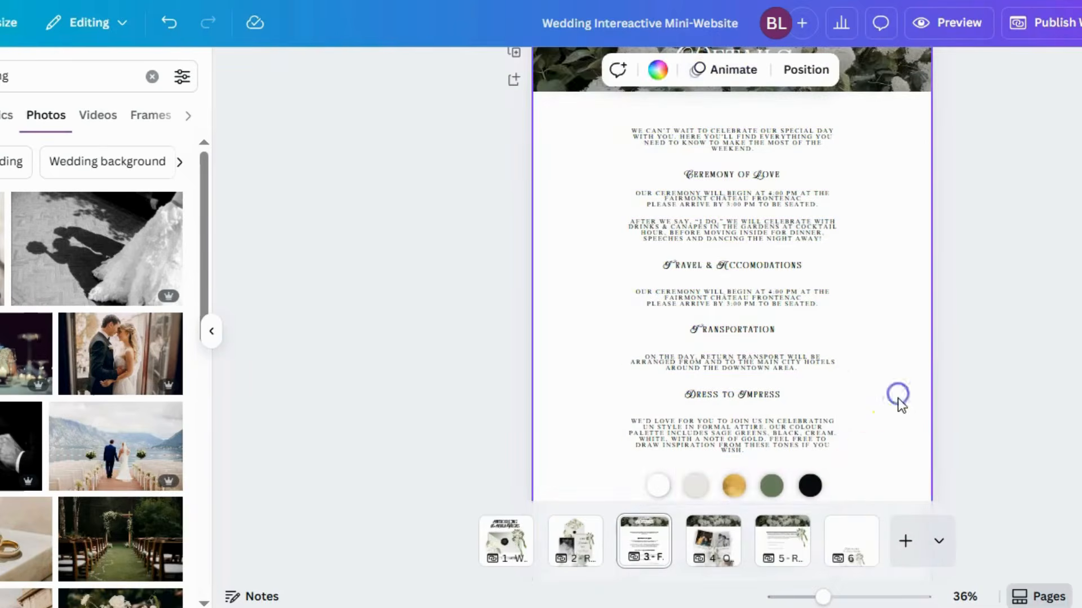
pyautogui.moveTo(866, 483); pyautogui.dragTo(635, 476)
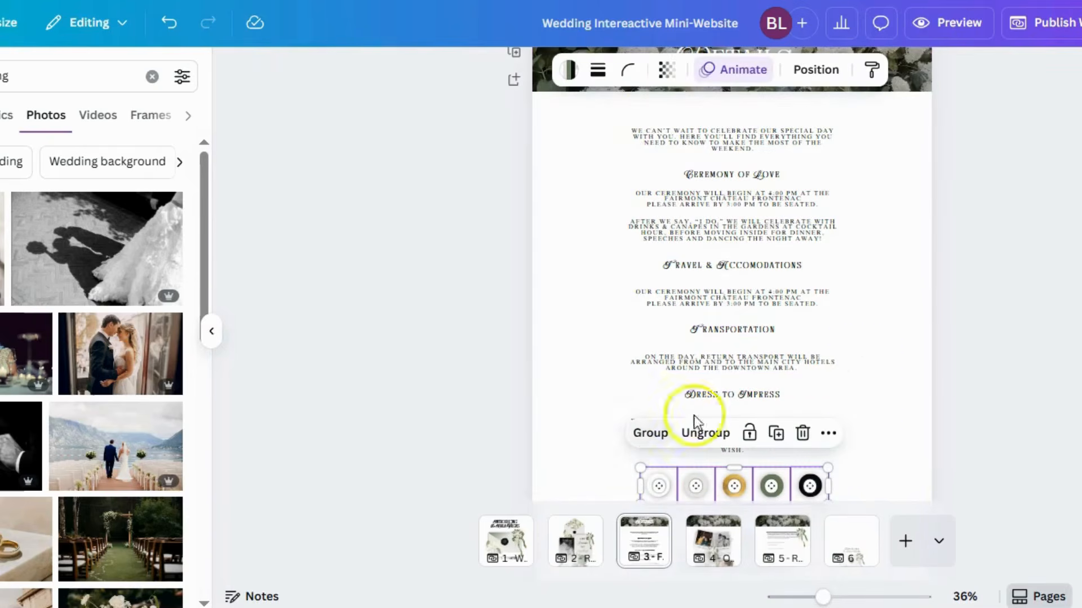
pyautogui.click(660, 438)
pyautogui.scroll(-3, 580, 371)
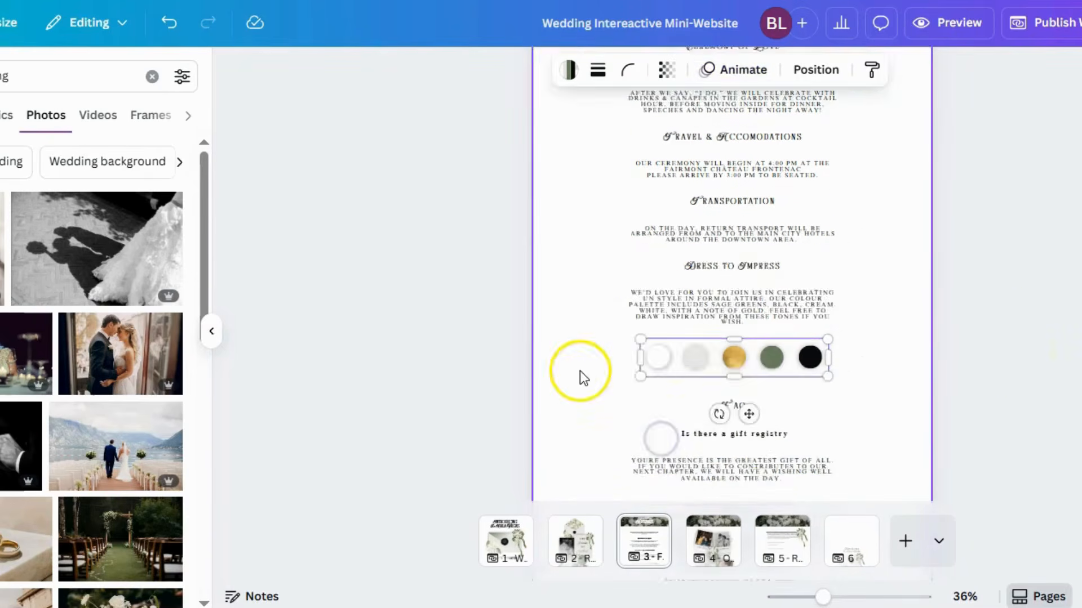
pyautogui.scroll(3, 683, 363)
pyautogui.scroll(-4, 757, 389)
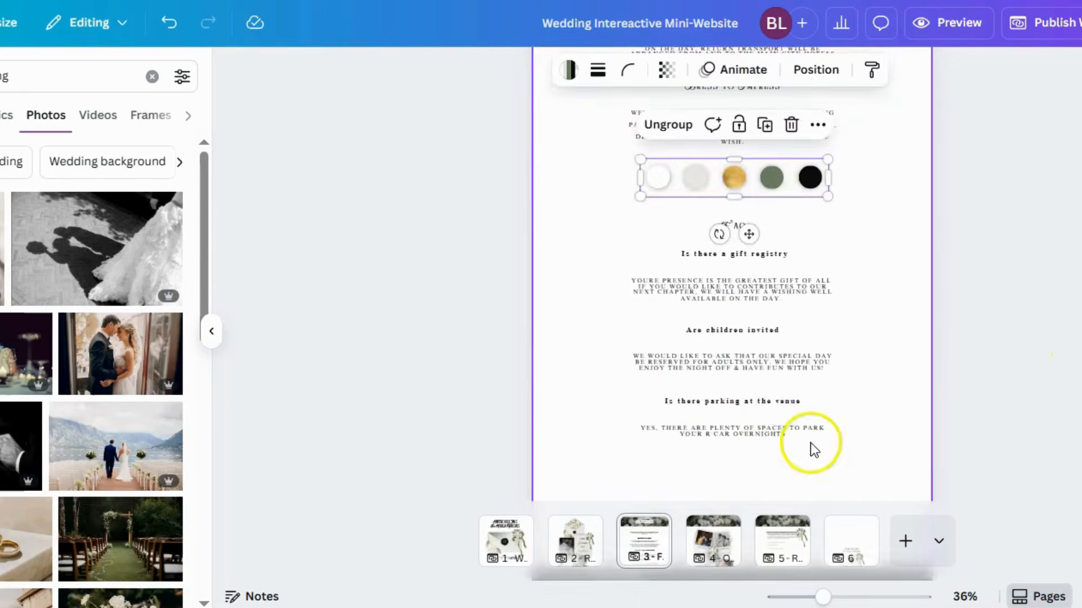
# Step: Select all text blocks and colour circles below the page header, try spacing them evenly horizontally, and undo it
pyautogui.moveTo(810, 442); pyautogui.dragTo(721, 231)
pyautogui.scroll(5, 746, 314)
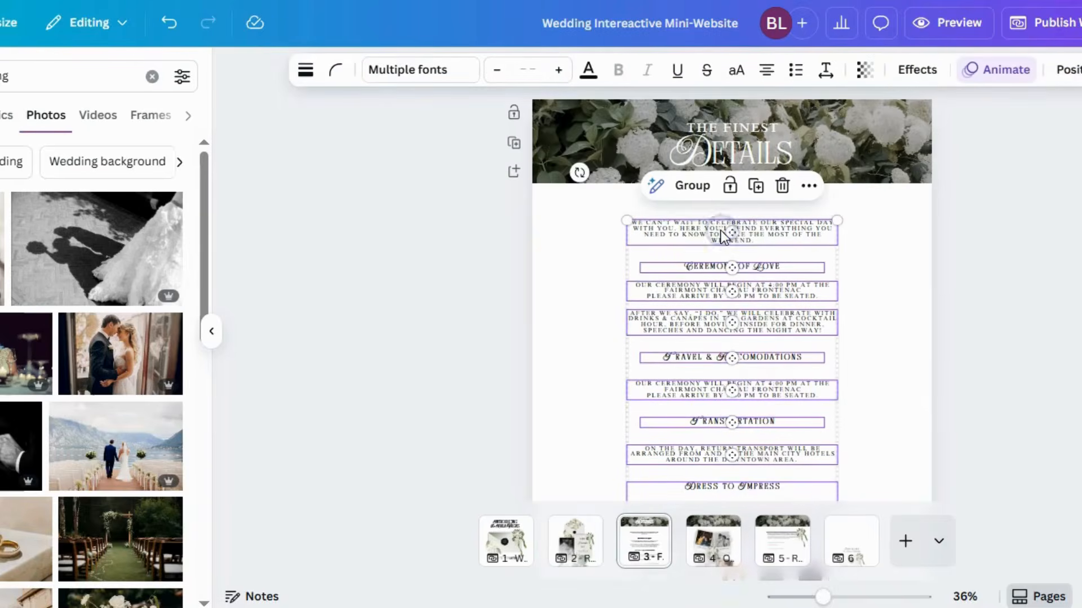
pyautogui.click(1067, 70)
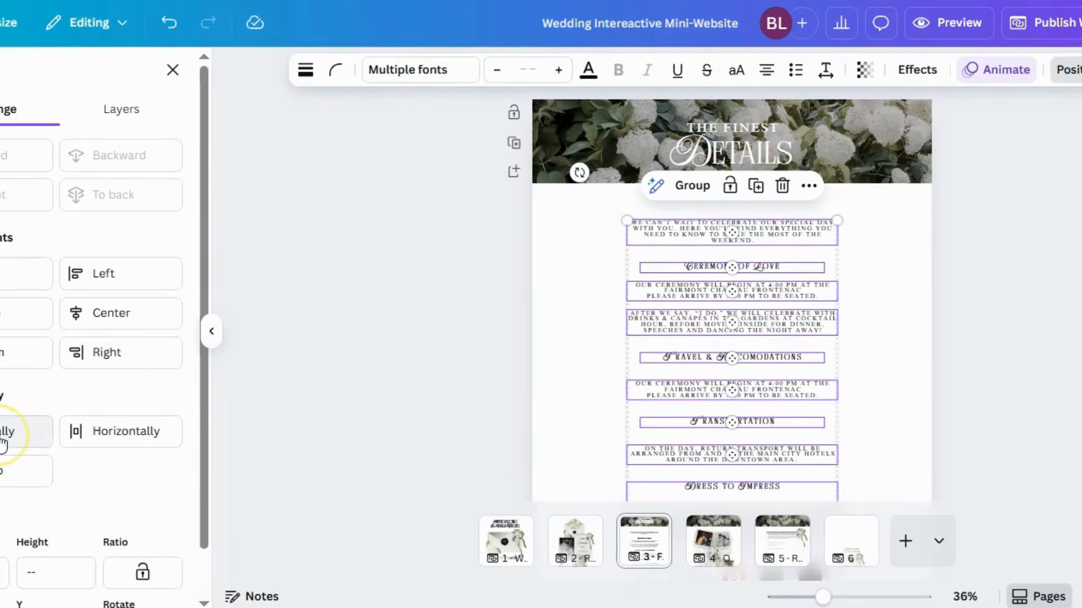
pyautogui.click(111, 434)
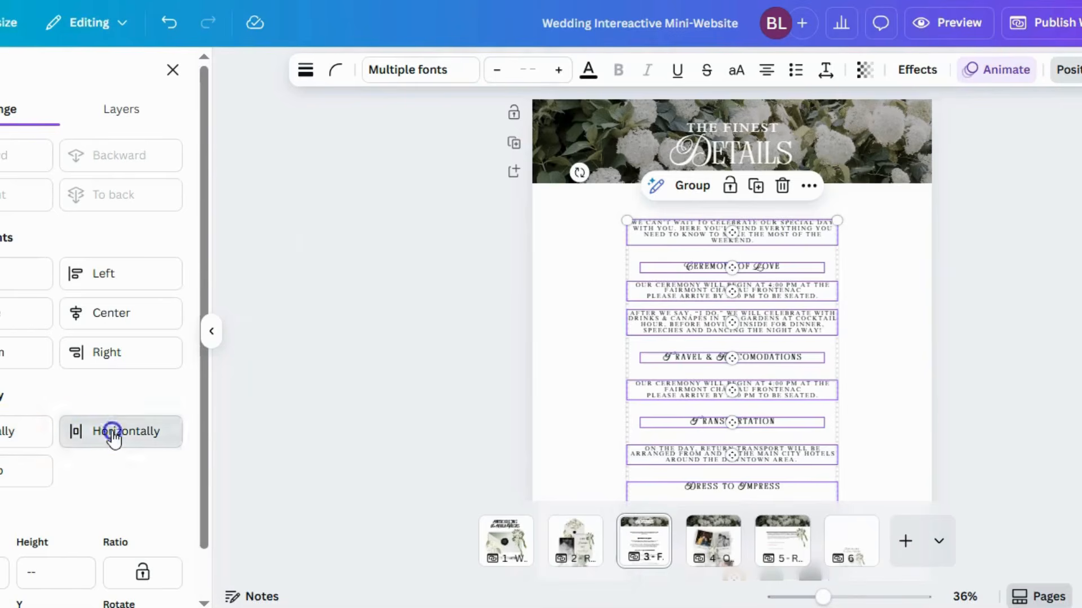
pyautogui.click(170, 27)
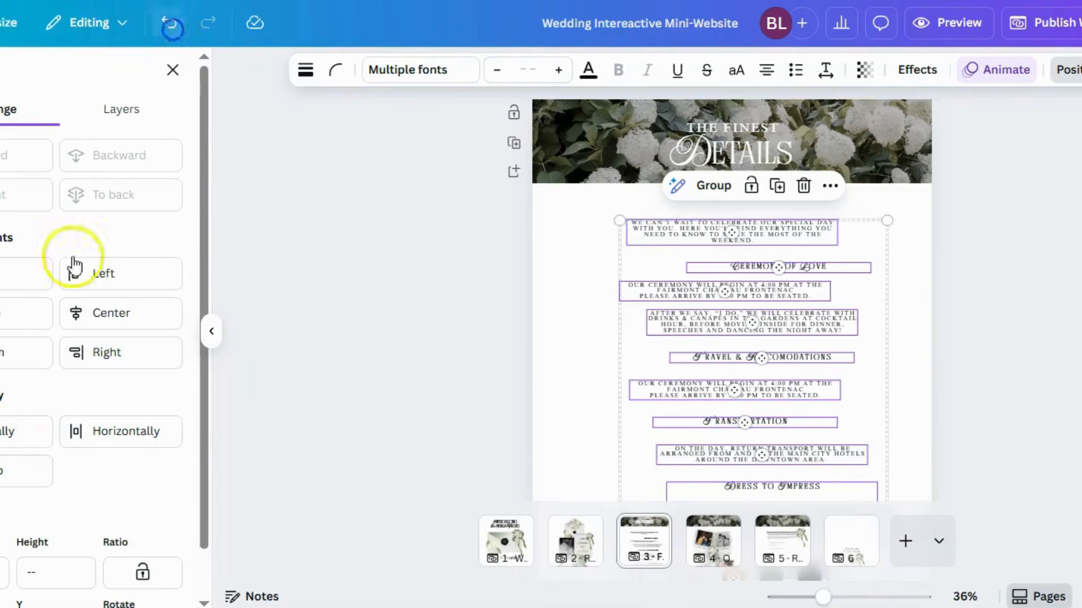
# Step: Space the selected text blocks and colour circles evenly in the vertical direction and check the result down the page
pyautogui.click(8, 436)
pyautogui.scroll(-5, 726, 342)
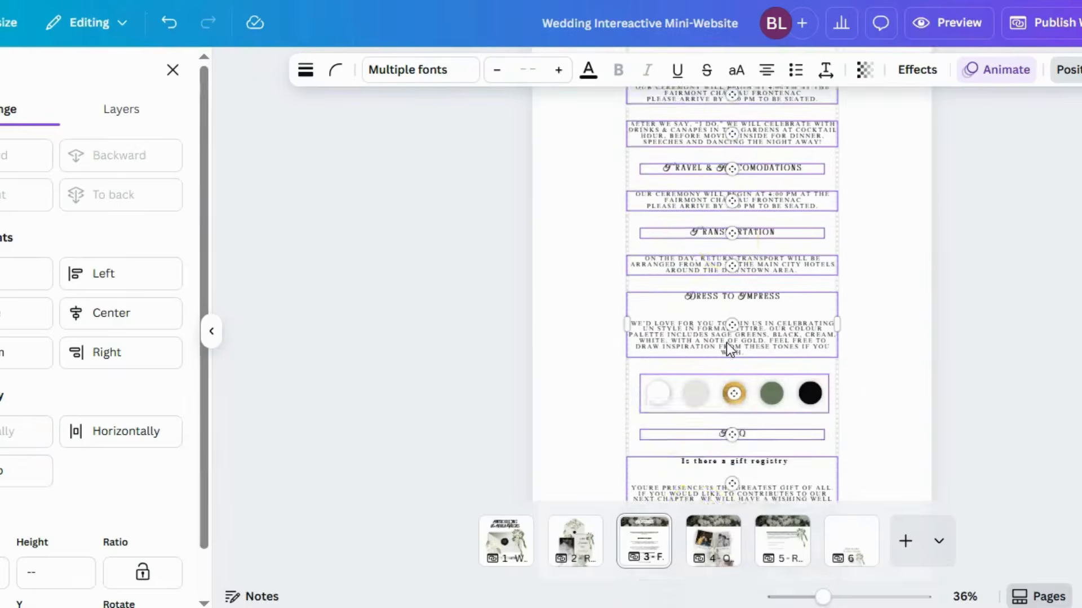
pyautogui.scroll(-3, 575, 387)
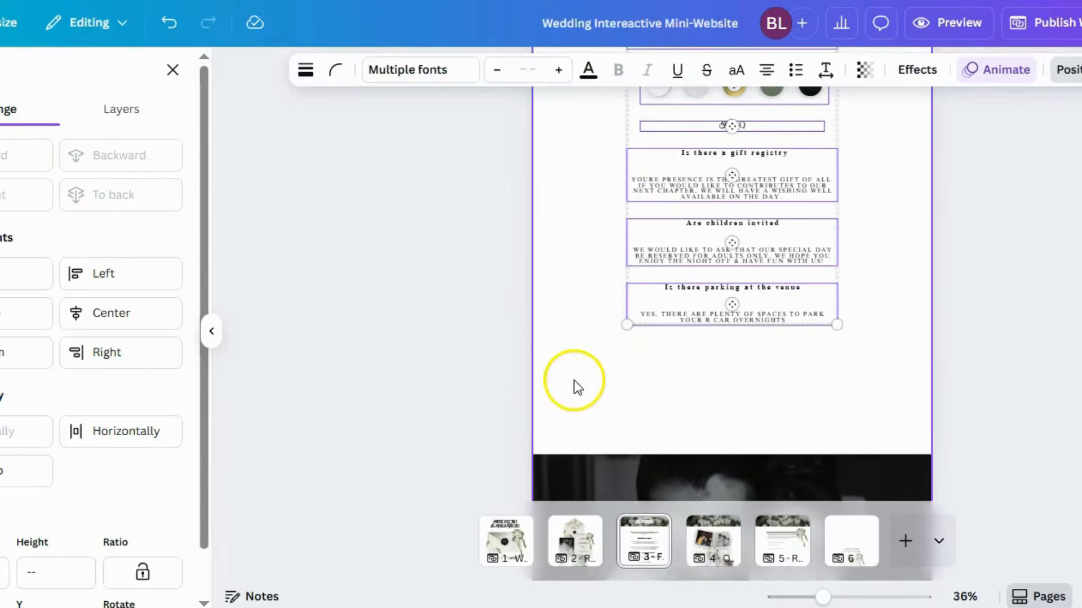
pyautogui.scroll(7, 620, 289)
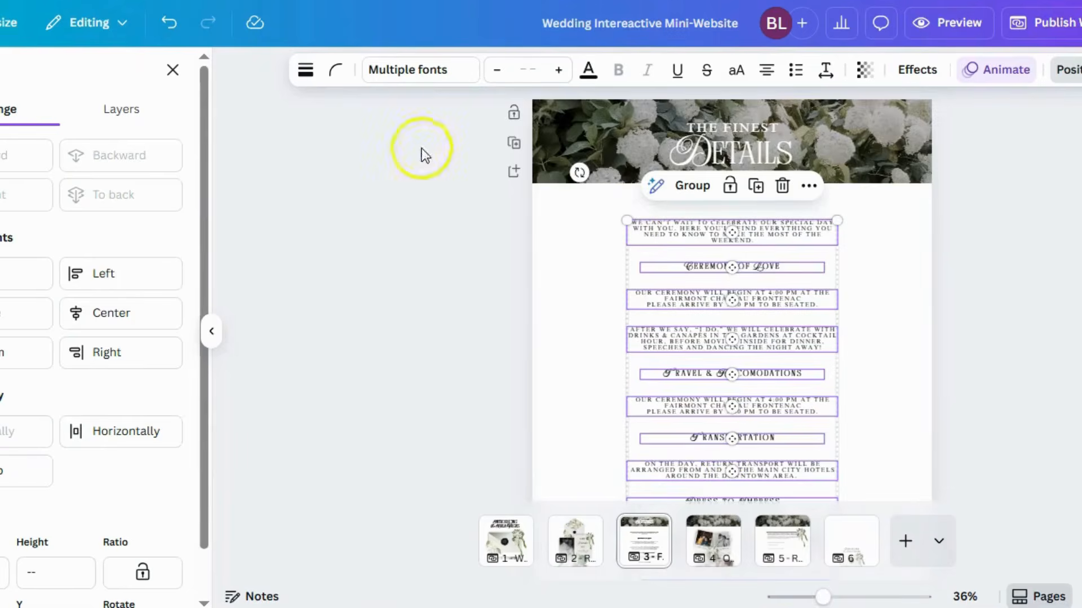
# Step: Undo the even vertical spacing, go back one more change, and clear the selection
pyautogui.click(160, 34)
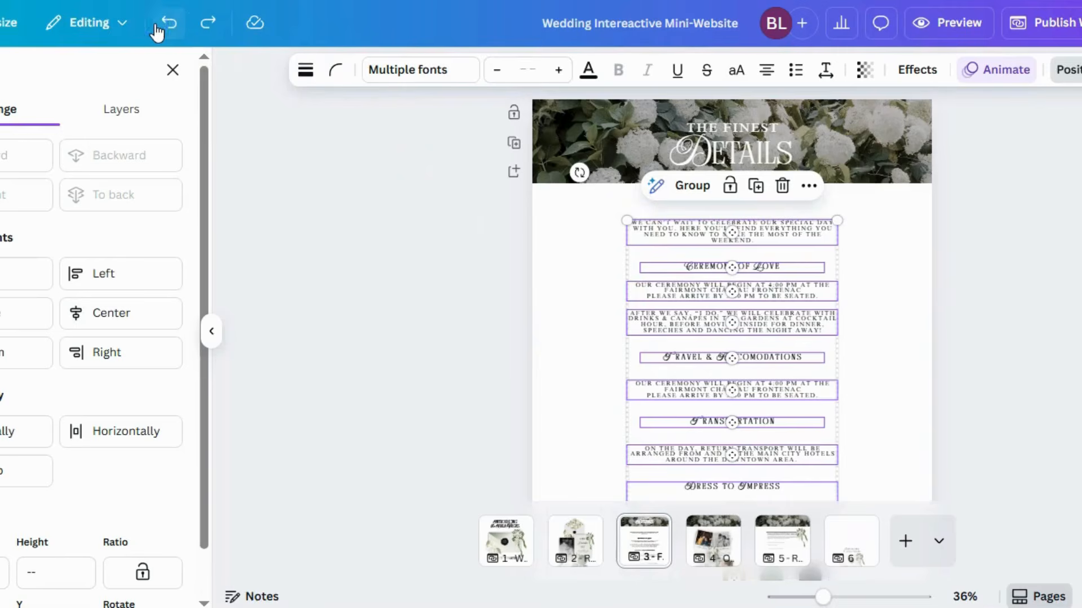
pyautogui.click(155, 25)
pyautogui.click(452, 209)
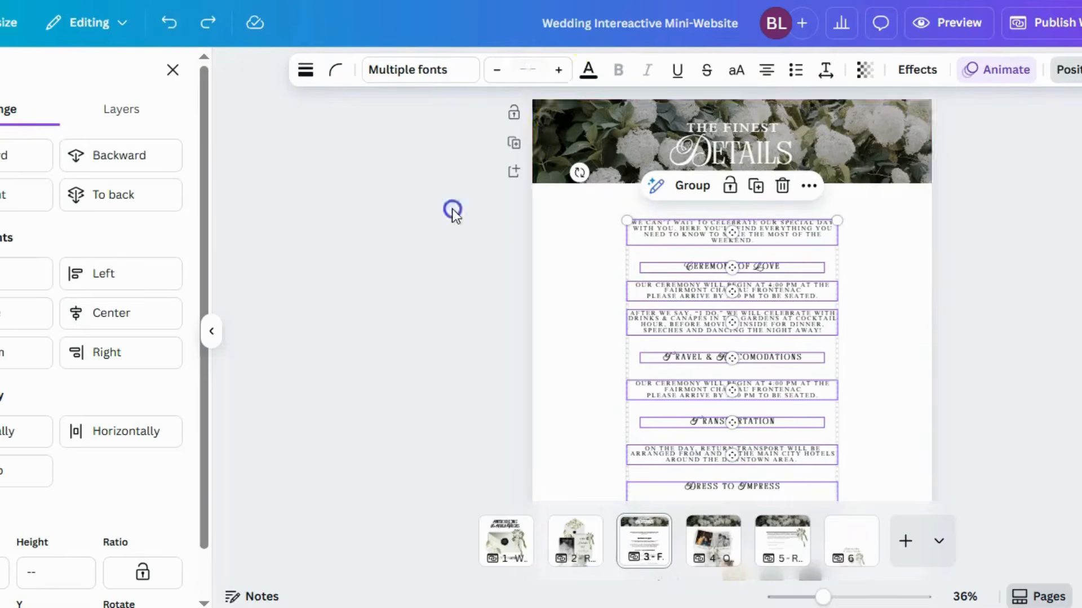
pyautogui.click(573, 296)
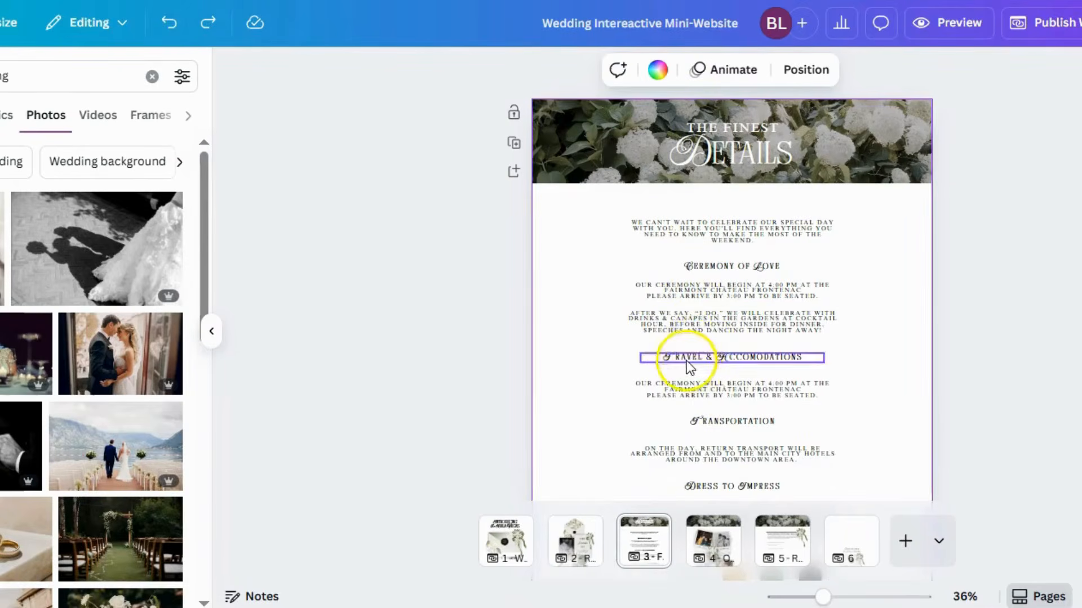
# Step: Group the Transportation heading with the return transport paragraph below it
pyautogui.scroll(-3, 663, 389)
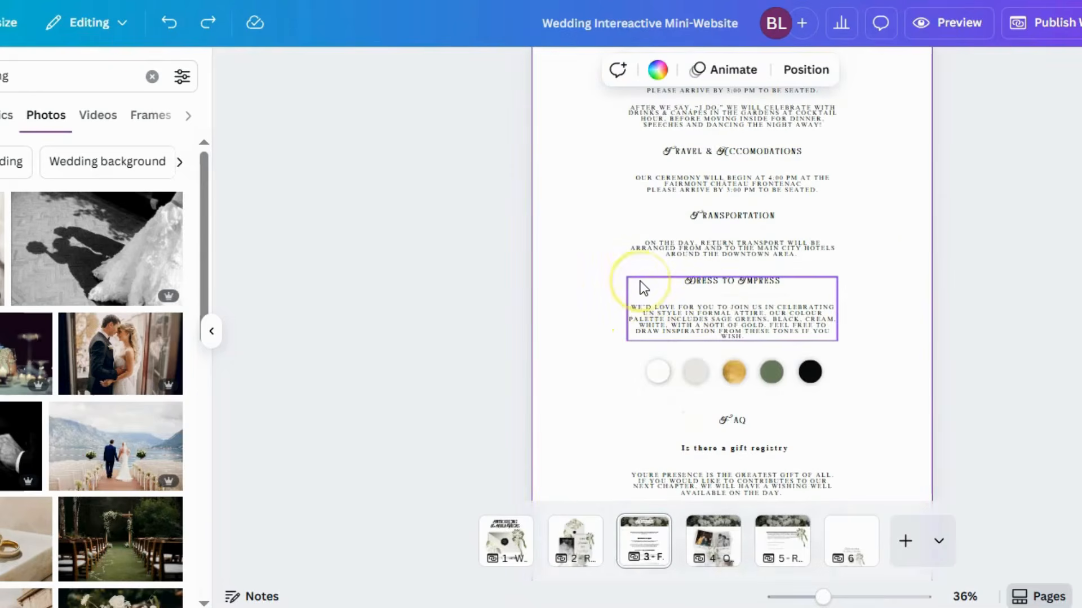
pyautogui.scroll(-3, 644, 288)
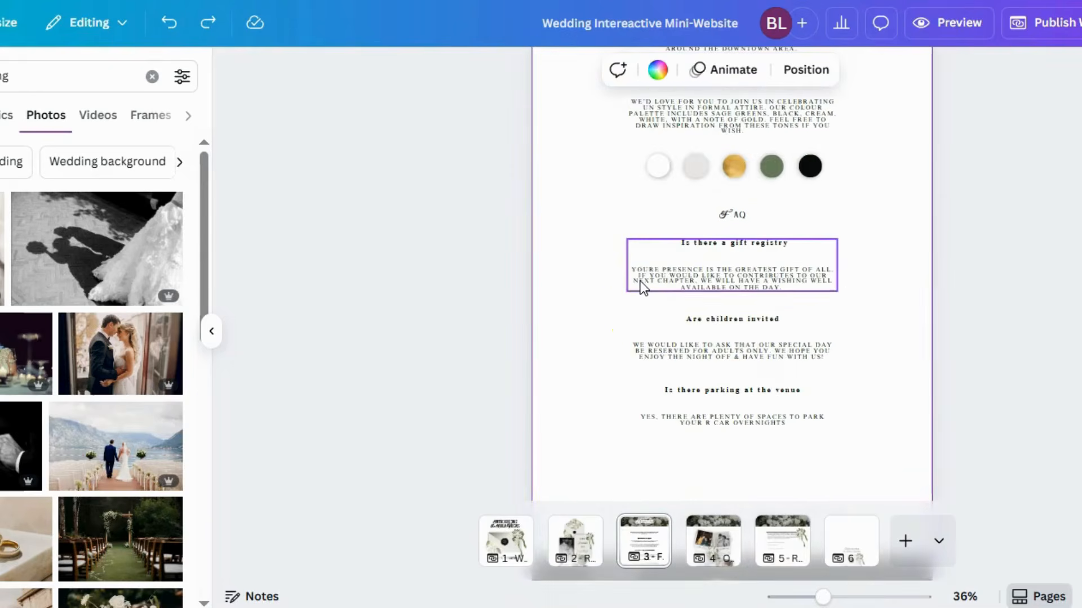
pyautogui.scroll(3, 644, 288)
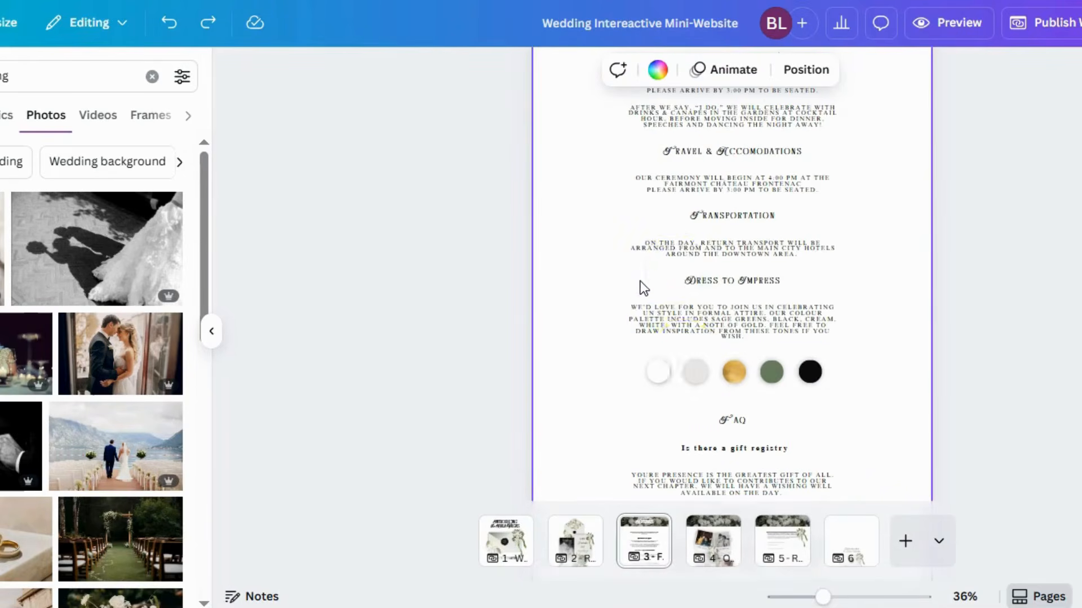
pyautogui.click(664, 296)
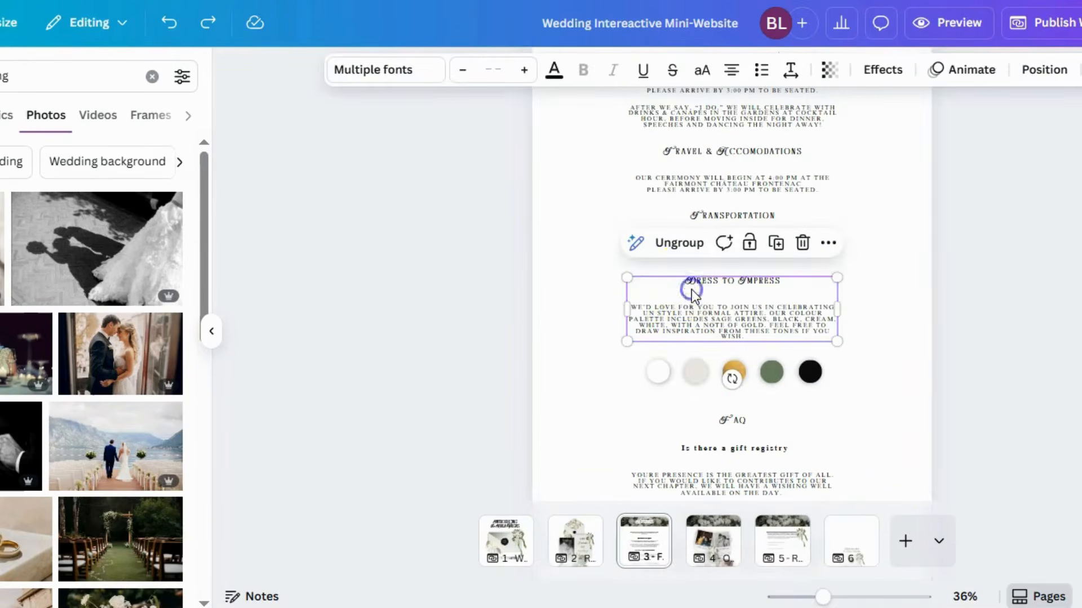
pyautogui.click(598, 211)
pyautogui.moveTo(598, 211); pyautogui.dragTo(809, 259)
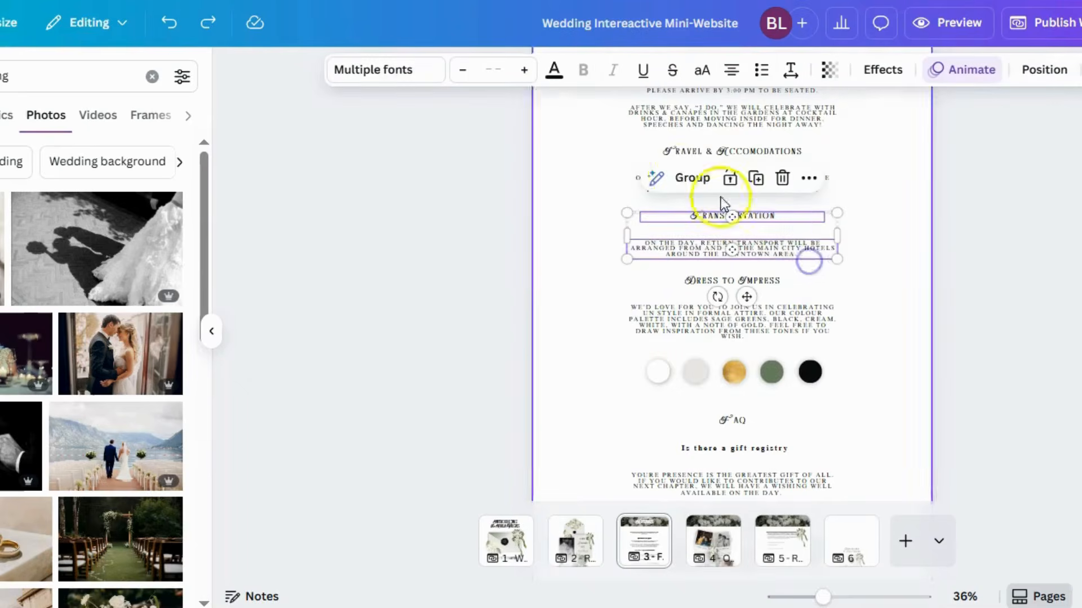
pyautogui.click(690, 177)
pyautogui.scroll(2, 569, 303)
pyautogui.scroll(1, 569, 303)
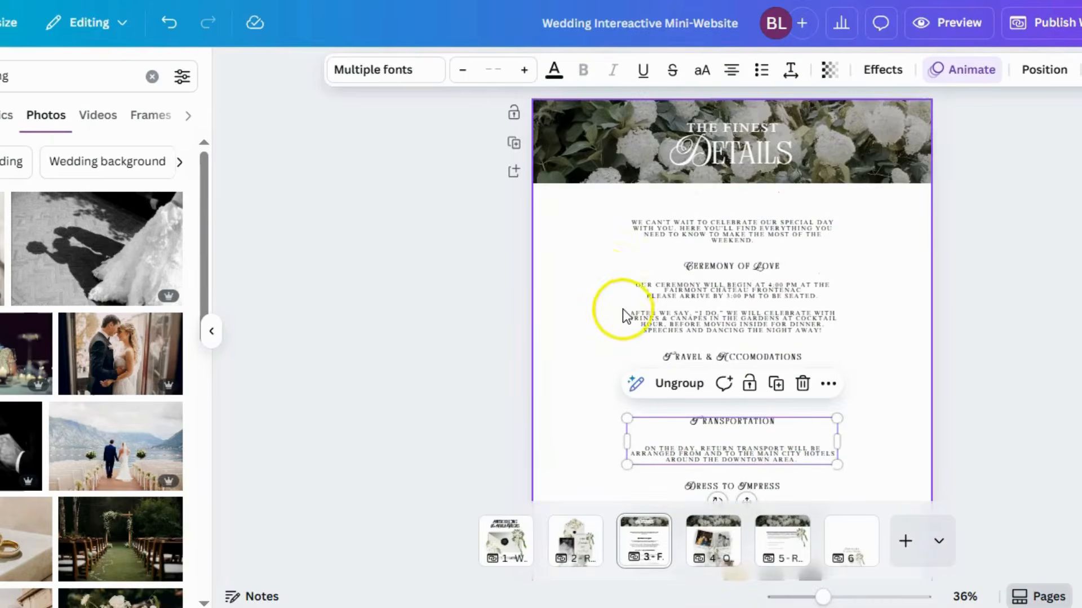
pyautogui.moveTo(618, 249); pyautogui.dragTo(800, 326)
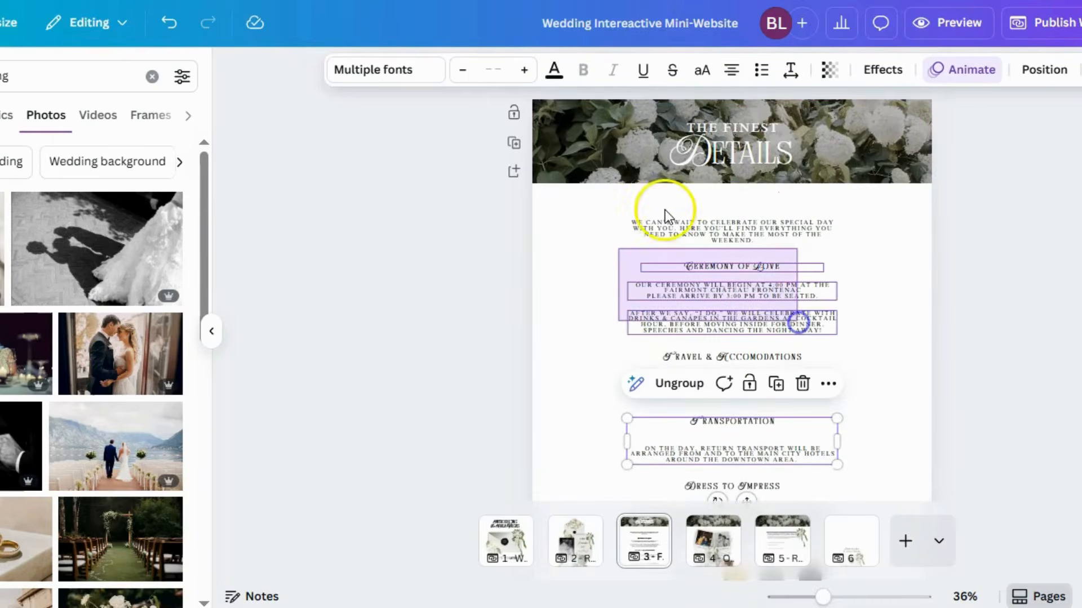
pyautogui.click(665, 226)
pyautogui.click(577, 233)
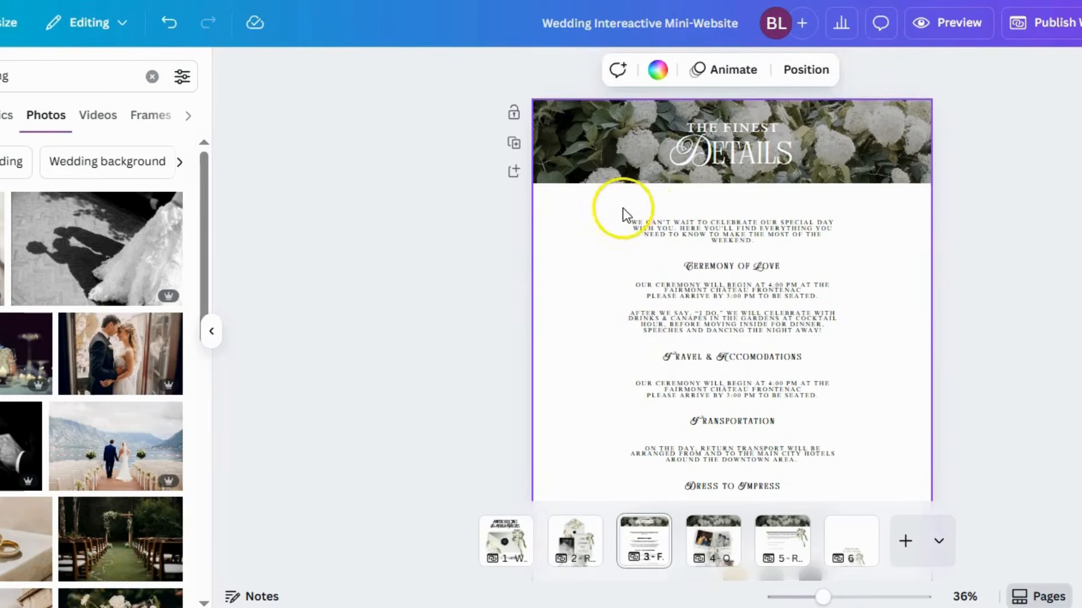
# Step: Group the Travel & Accomodations heading with the paragraph below it
pyautogui.click(704, 360)
pyautogui.moveTo(582, 353); pyautogui.dragTo(723, 398)
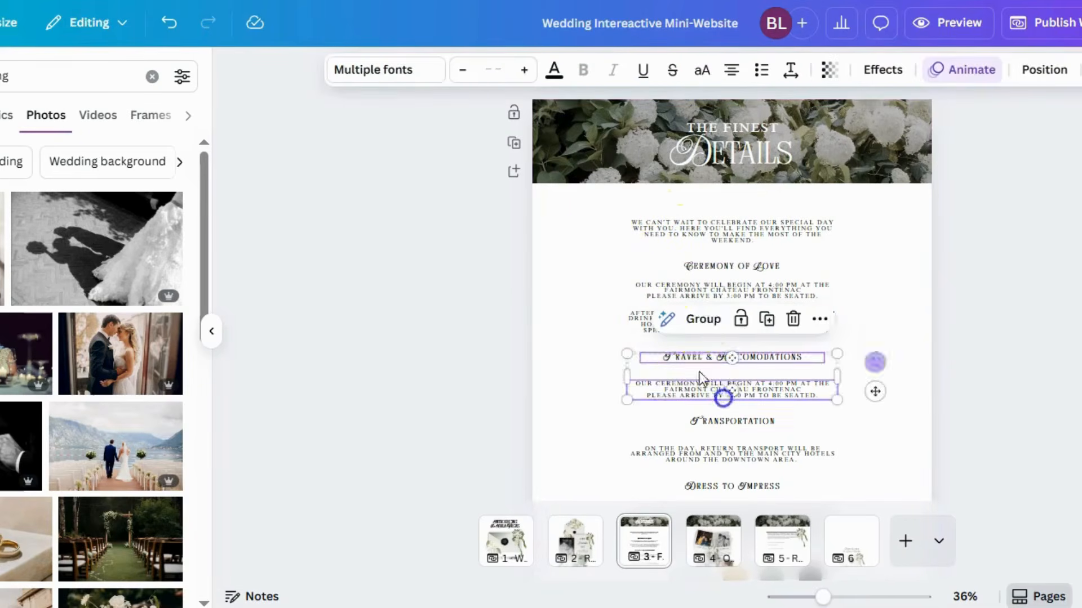
pyautogui.click(703, 319)
# Step: Check the grouping of the gift registry and children invited questions with their answers in the FAQ section
pyautogui.scroll(-6, 654, 369)
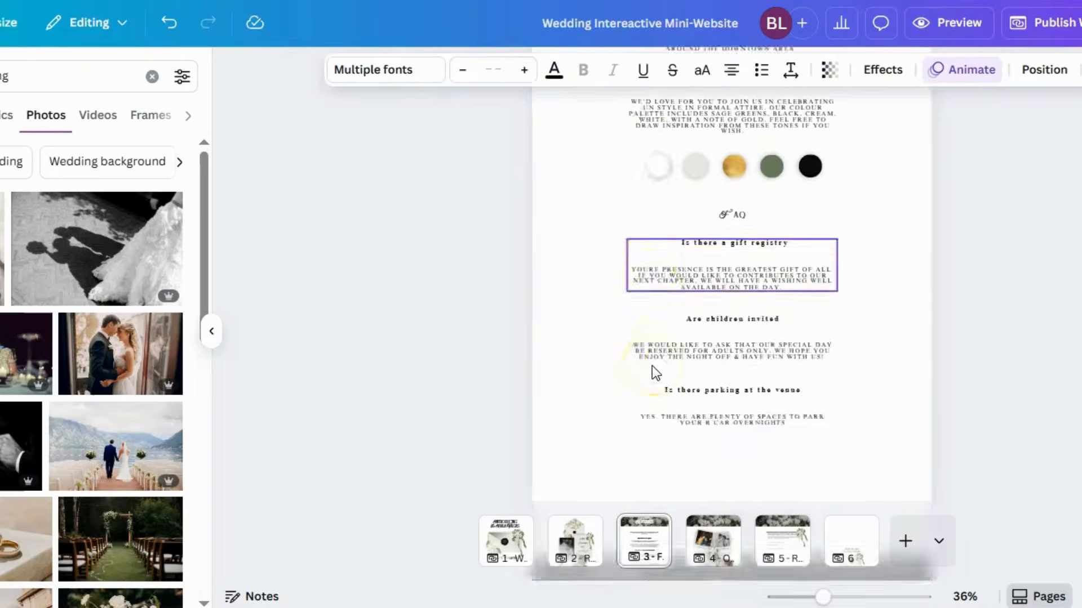
pyautogui.scroll(-3, 652, 366)
pyautogui.scroll(3, 657, 262)
pyautogui.click(592, 310)
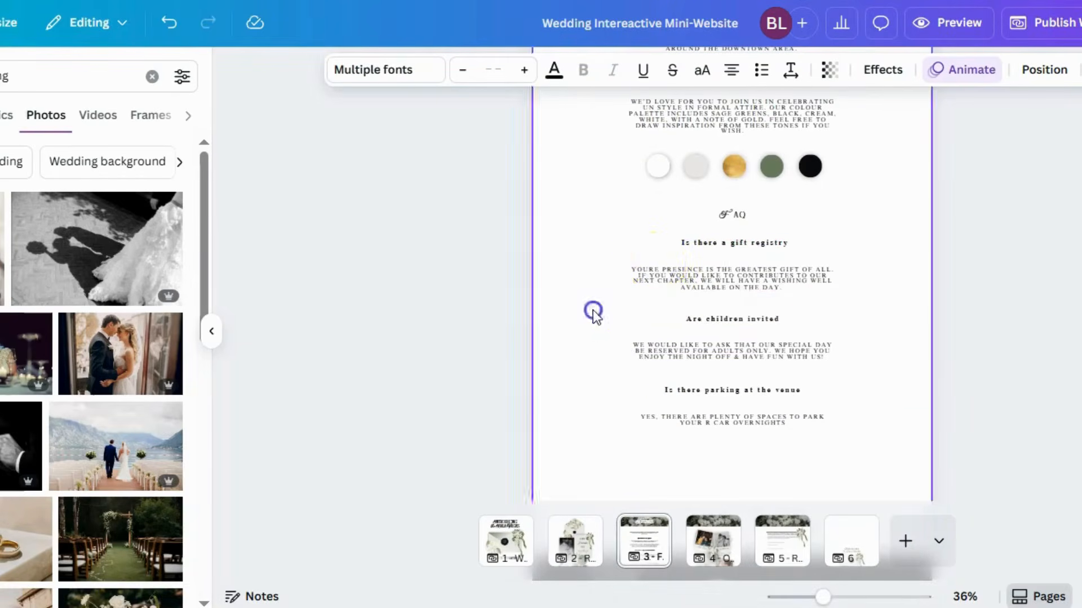
pyautogui.click(789, 355)
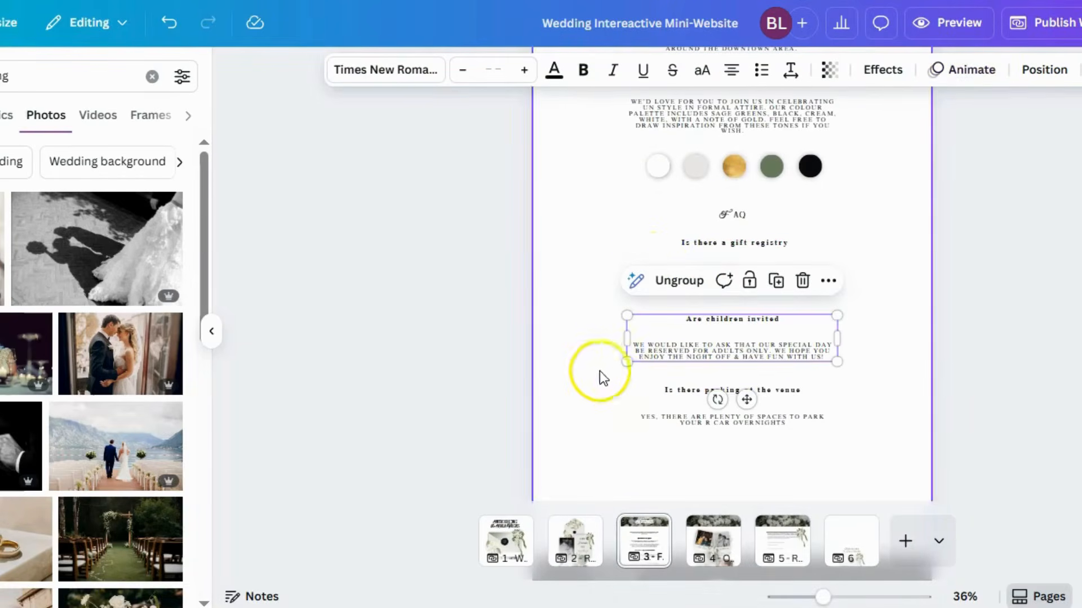
# Step: Move the couple photo footer up towards the last FAQ answer and shorten the page to the footer's lower edge
pyautogui.scroll(-5, 716, 338)
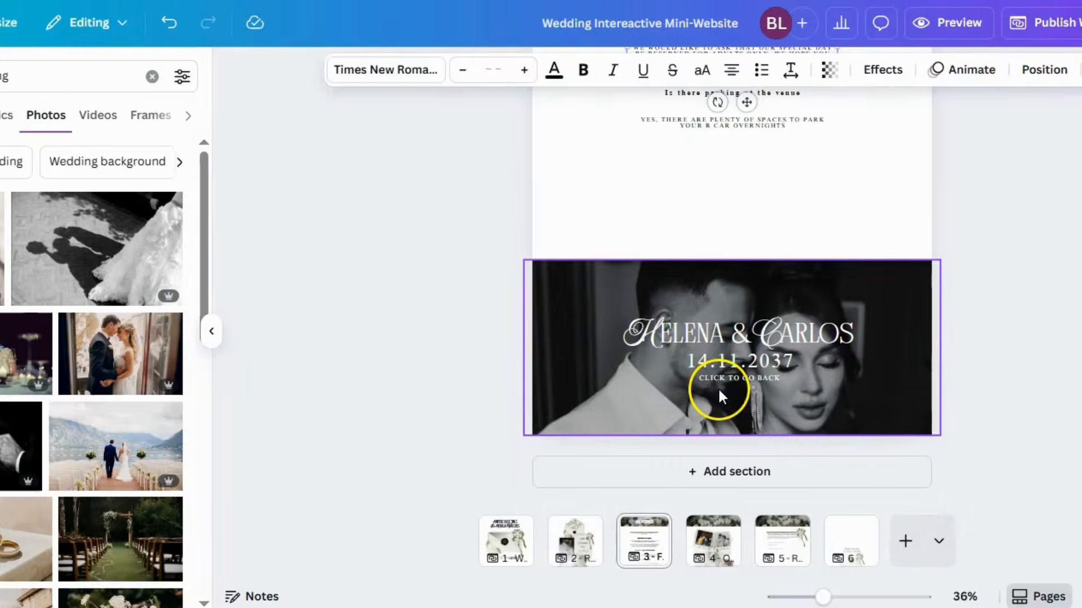
pyautogui.click(754, 212)
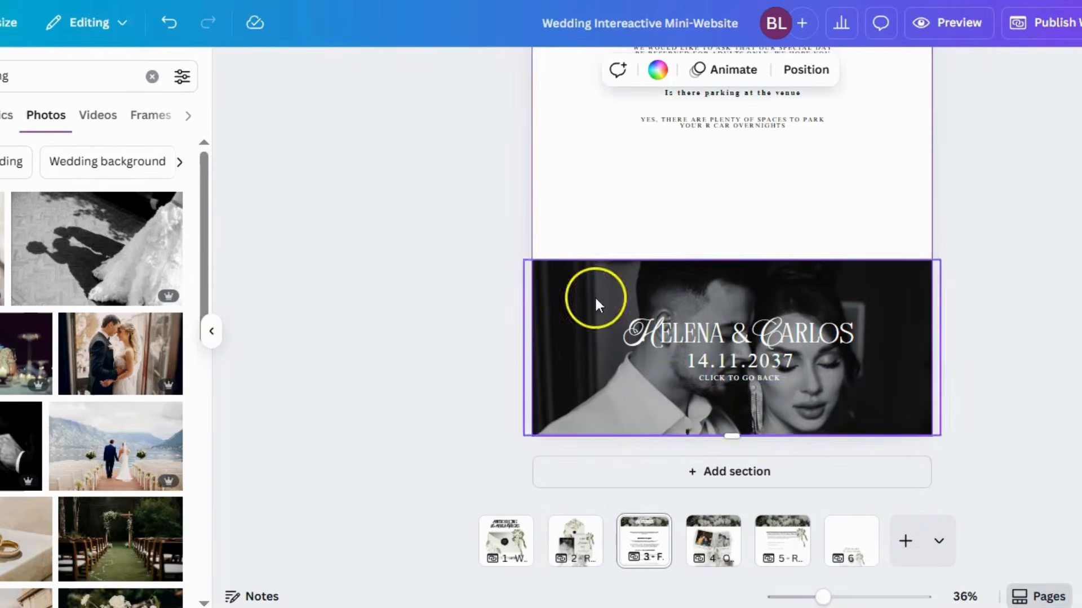
pyautogui.moveTo(595, 304); pyautogui.dragTo(883, 316)
pyautogui.click(749, 443)
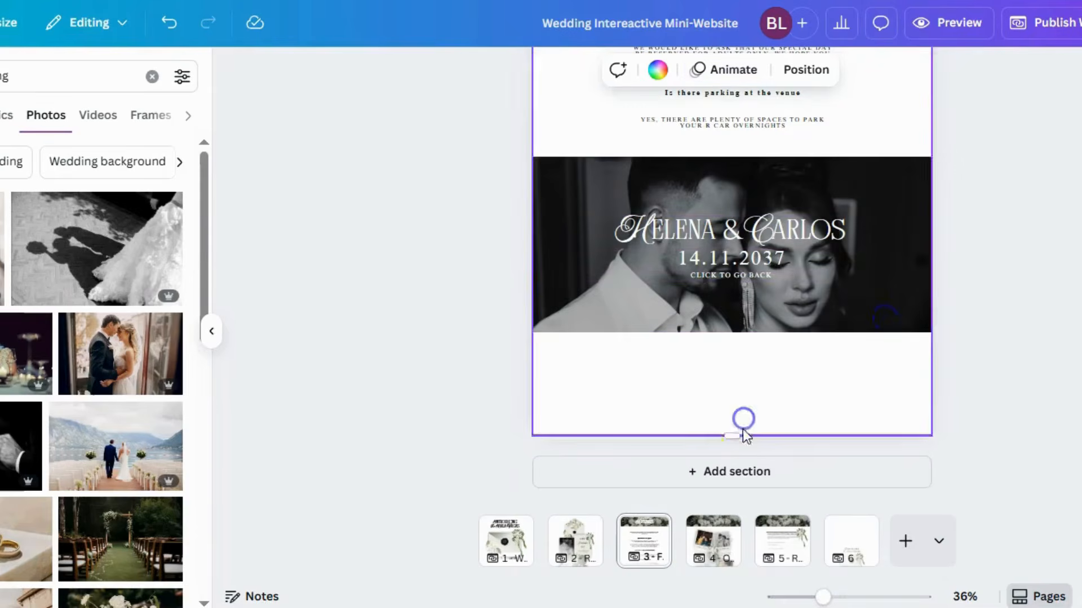
pyautogui.moveTo(734, 435); pyautogui.dragTo(736, 378)
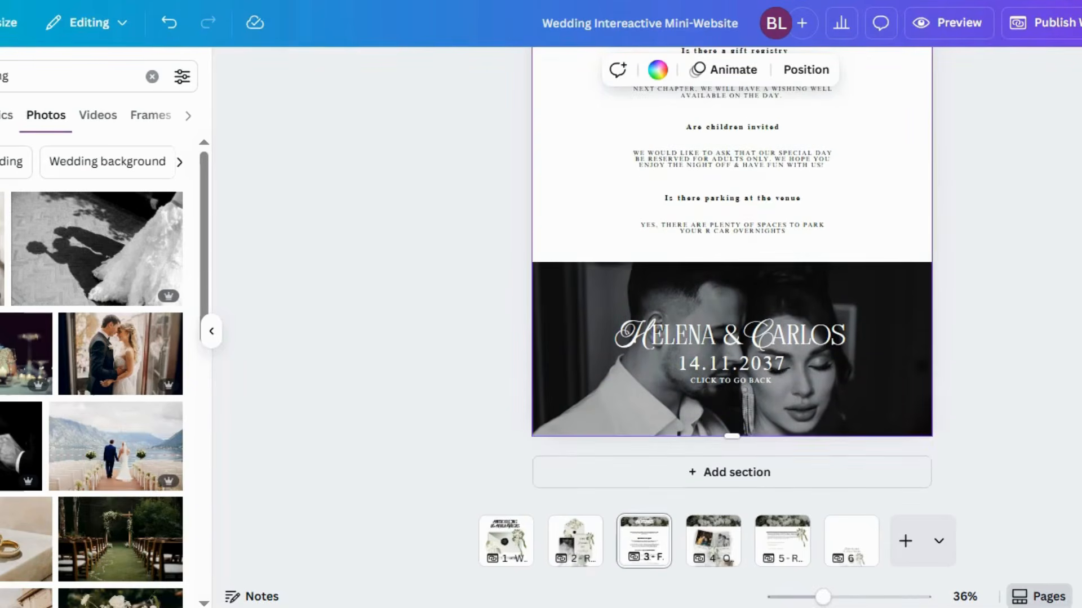
# Step: Review the shortened details page, and undo the page shortening, the footer move and the changes made before them
pyautogui.scroll(10, 1069, 422)
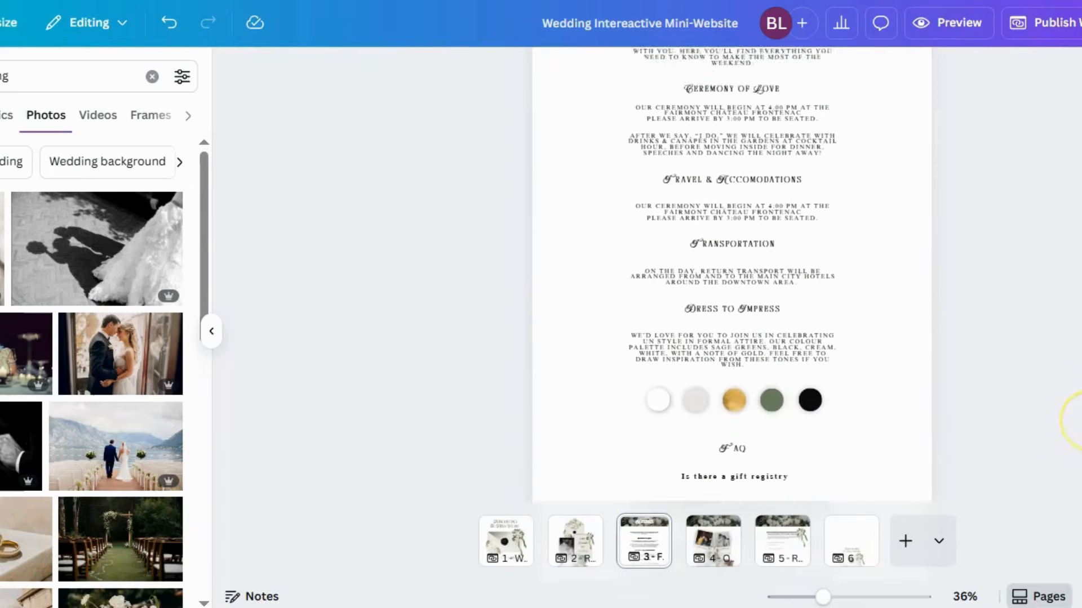
pyautogui.scroll(-3, 1077, 443)
pyautogui.scroll(-7, 1077, 443)
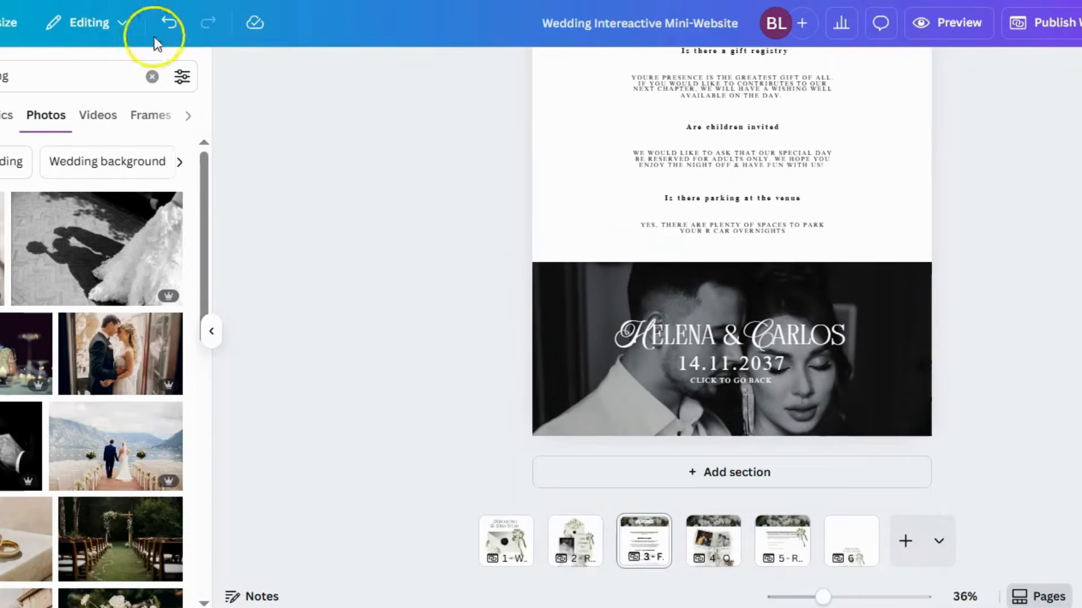
pyautogui.click(169, 23)
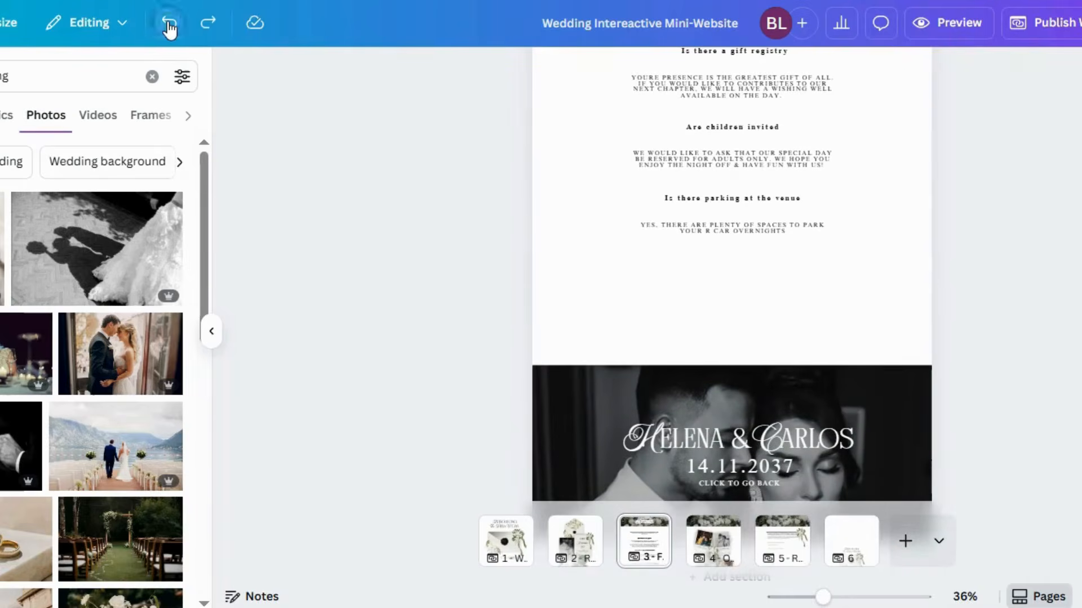
pyautogui.click(169, 24)
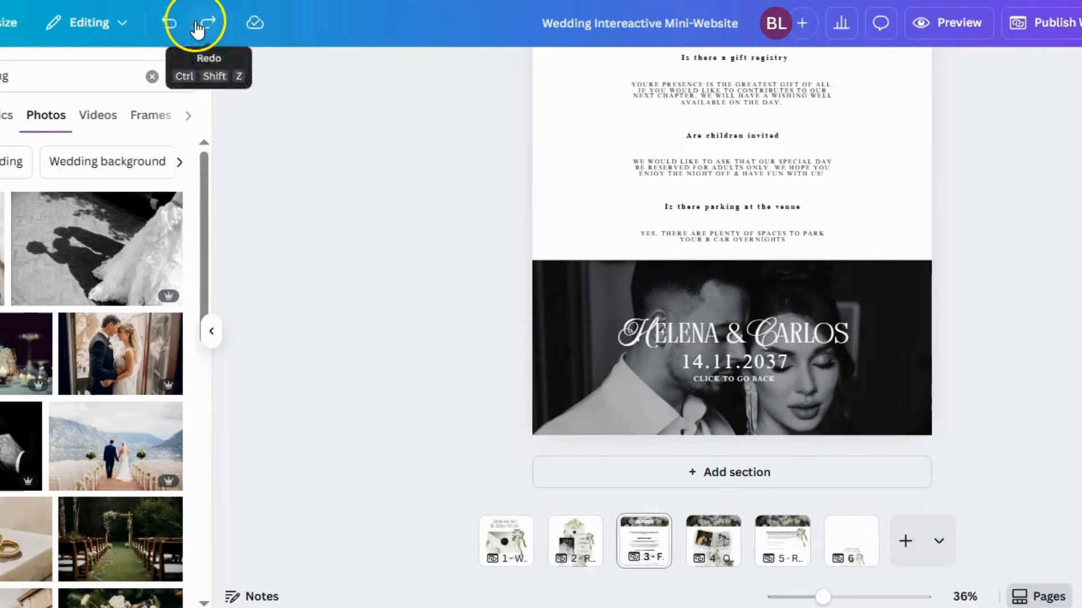
pyautogui.click(169, 25)
# Step: Check the gift registry group, and group the Transportation heading with the return transport paragraph below it
pyautogui.scroll(3, 489, 306)
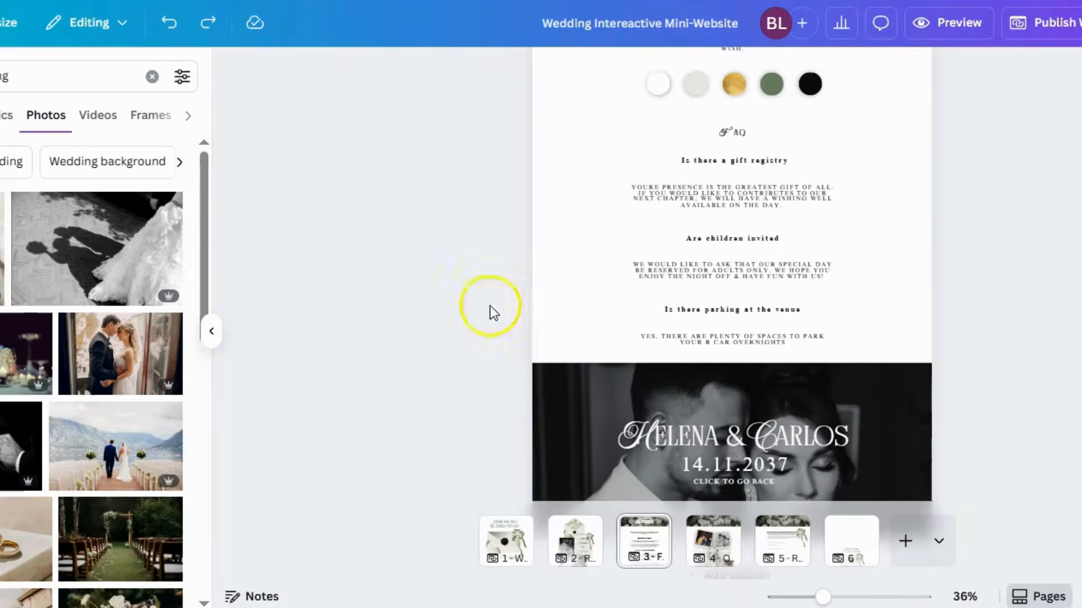
pyautogui.scroll(-2, 571, 327)
pyautogui.moveTo(584, 158); pyautogui.dragTo(803, 228)
pyautogui.scroll(5, 717, 327)
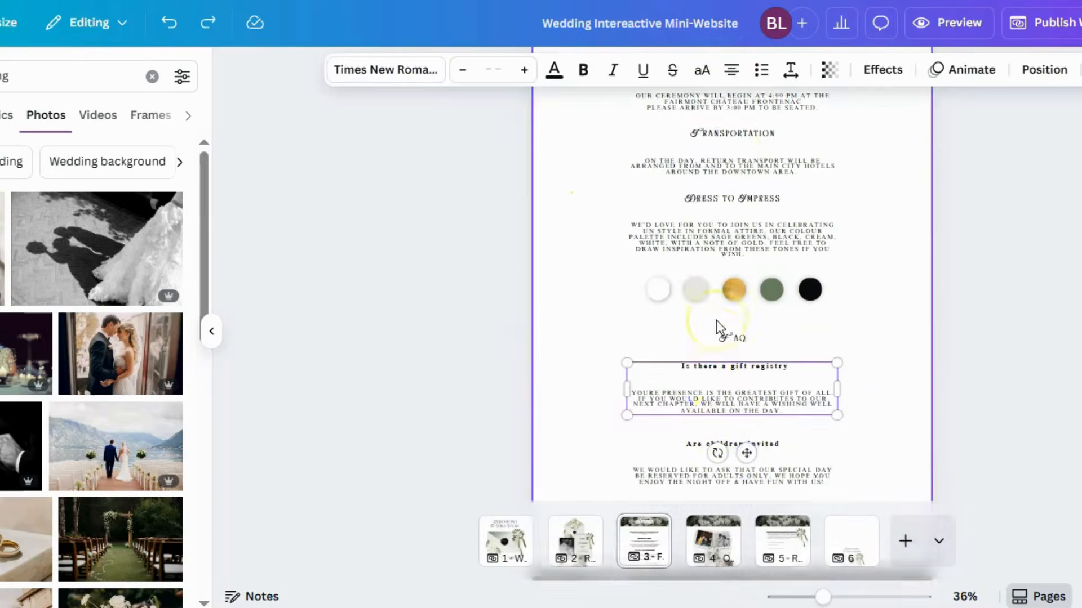
pyautogui.moveTo(552, 237); pyautogui.dragTo(698, 278)
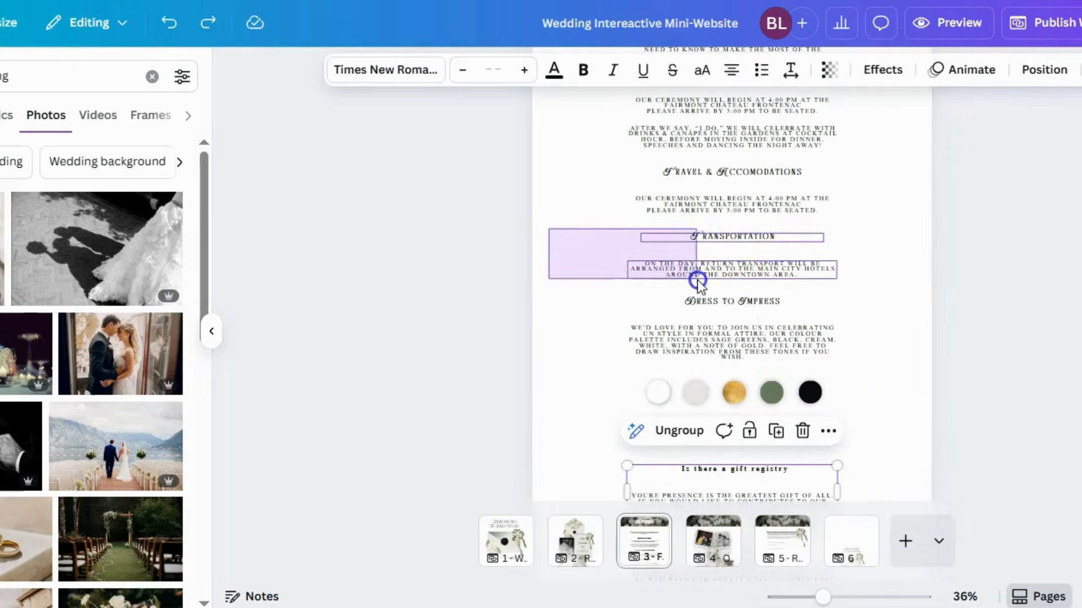
pyautogui.click(693, 197)
# Step: Group the Ceremony of Love heading with its two paragraphs, and the Travel & Accomodations heading with its paragraph
pyautogui.scroll(3, 634, 357)
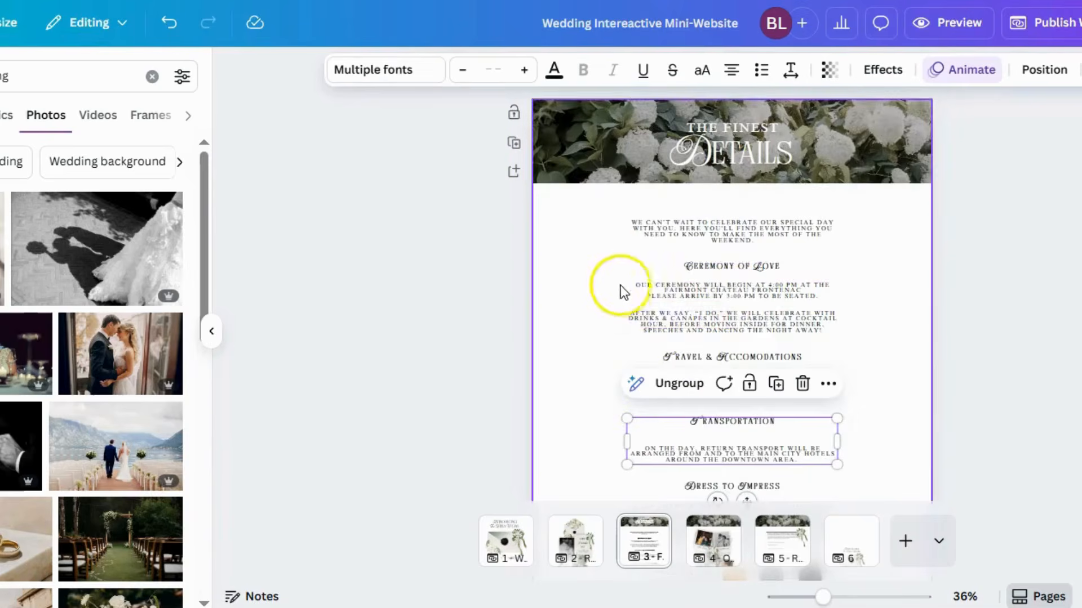
pyautogui.moveTo(591, 236); pyautogui.dragTo(842, 343)
pyautogui.click(680, 230)
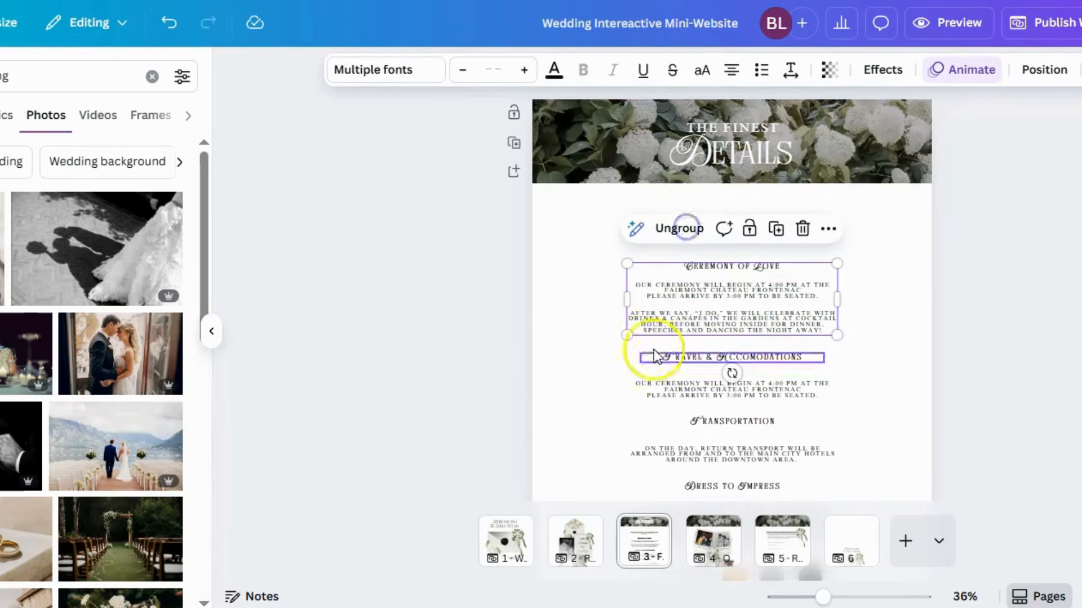
pyautogui.moveTo(598, 346); pyautogui.dragTo(843, 417)
pyautogui.click(676, 326)
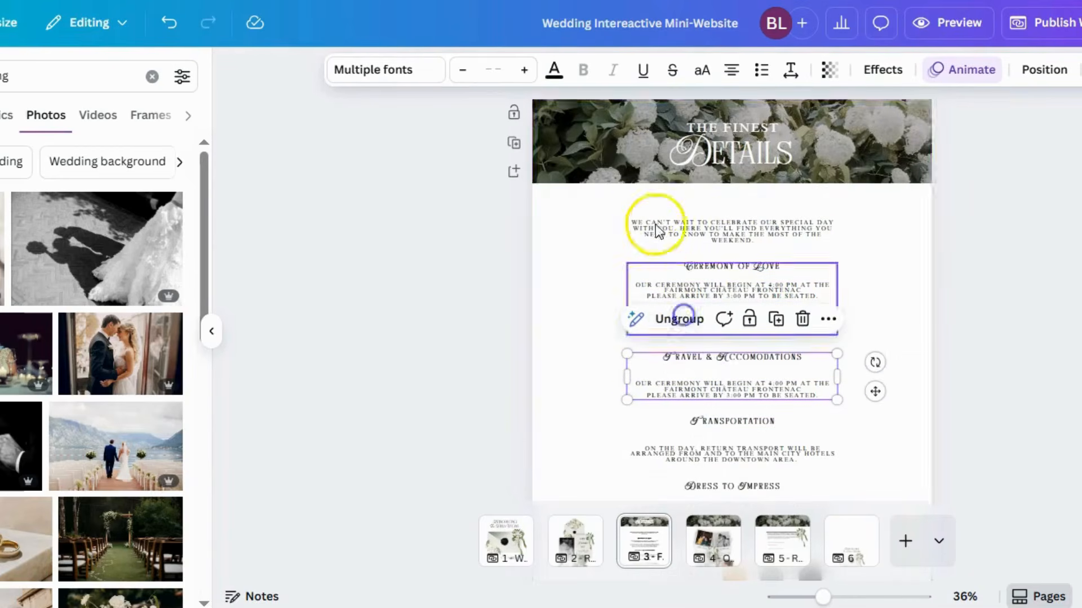
# Step: Check the foot of the details page, and open page 4 to examine the Love Story polaroid photos and captions
pyautogui.scroll(-2, 676, 349)
pyautogui.scroll(-10, 676, 367)
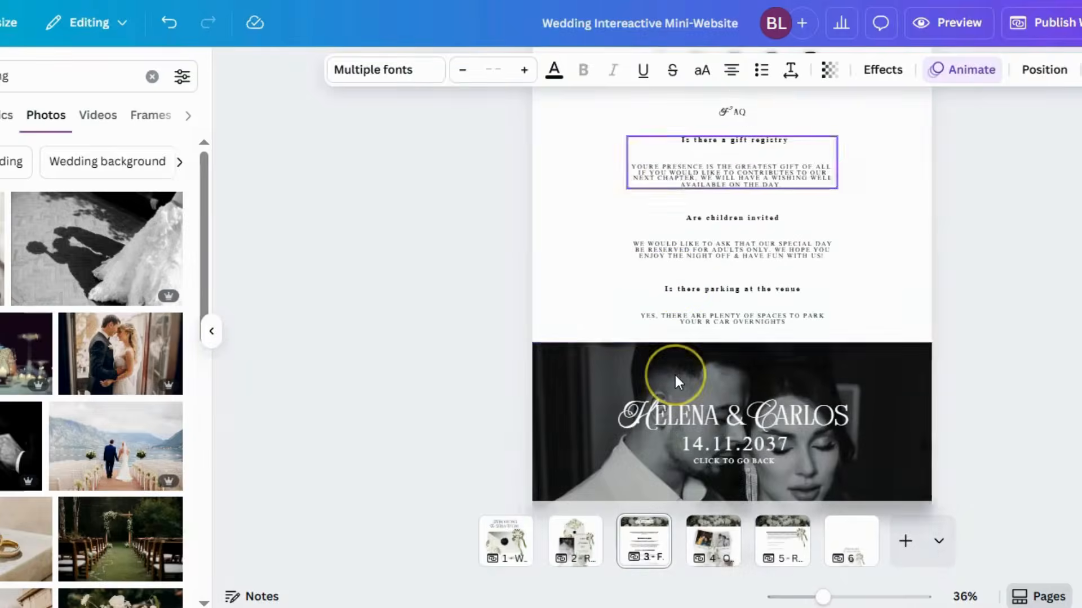
pyautogui.click(727, 546)
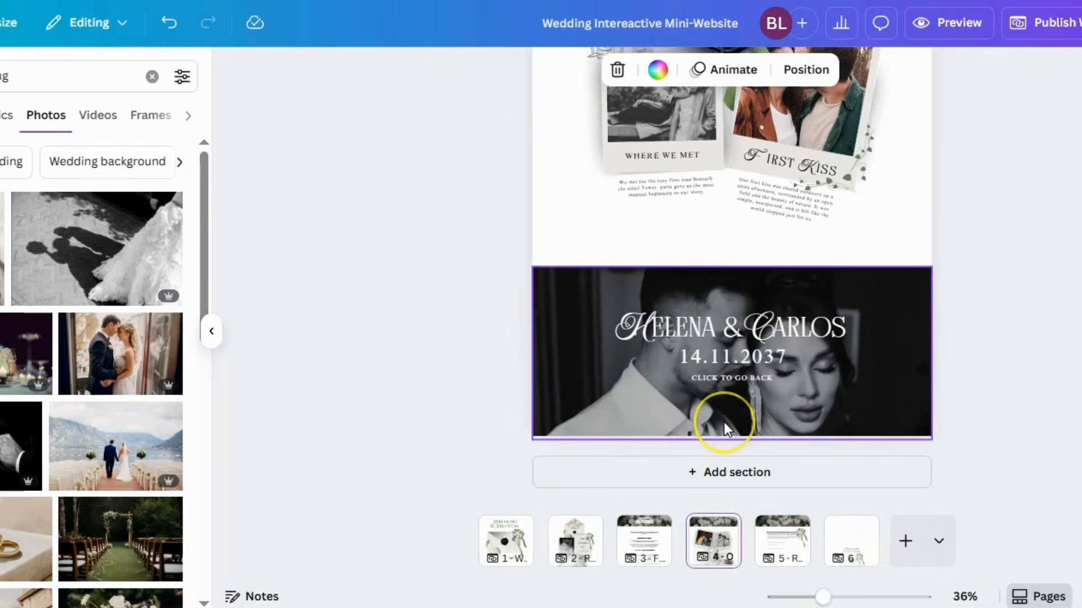
pyautogui.scroll(10, 725, 422)
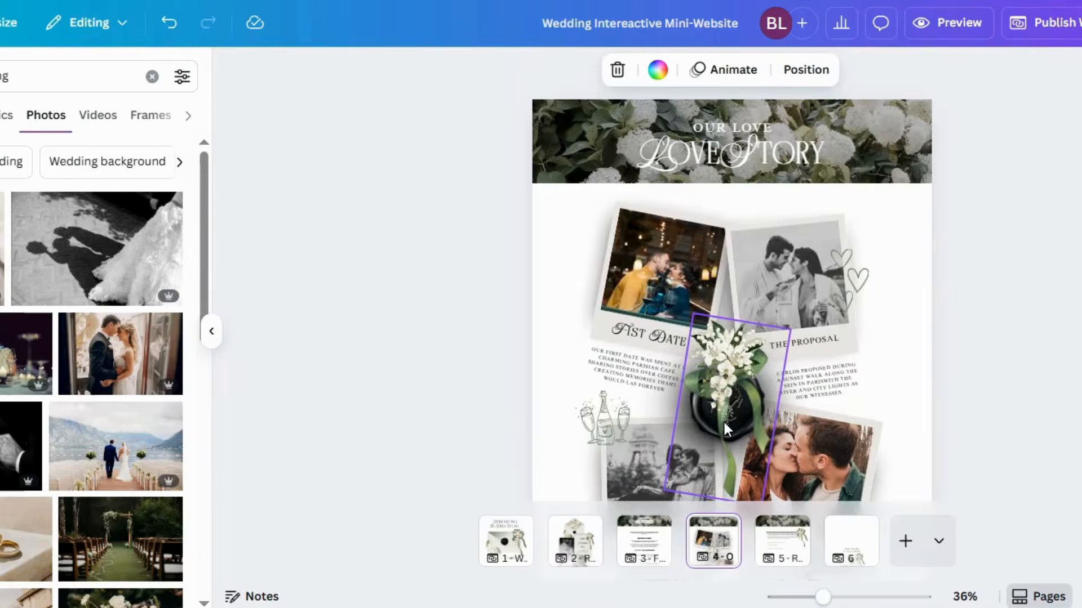
pyautogui.scroll(-3, 723, 423)
pyautogui.scroll(3, 724, 423)
pyautogui.click(638, 354)
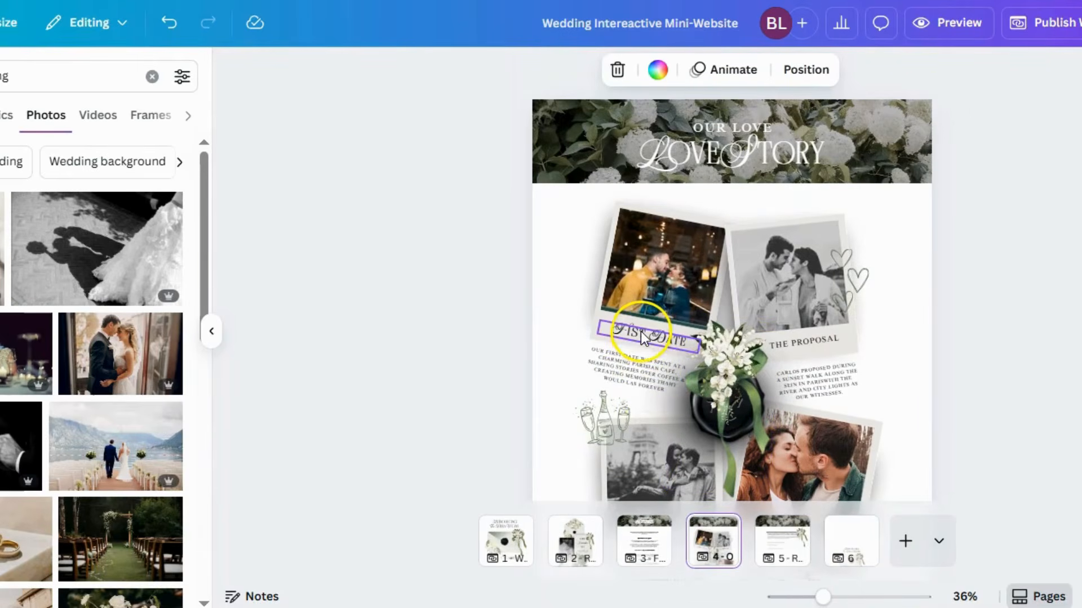
pyautogui.click(606, 326)
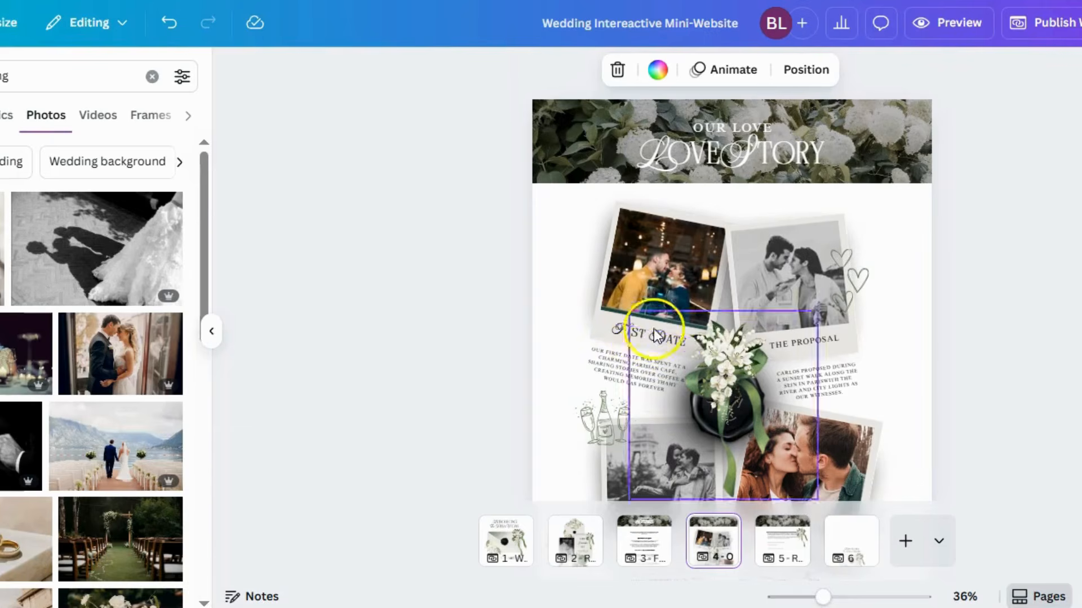
pyautogui.click(802, 257)
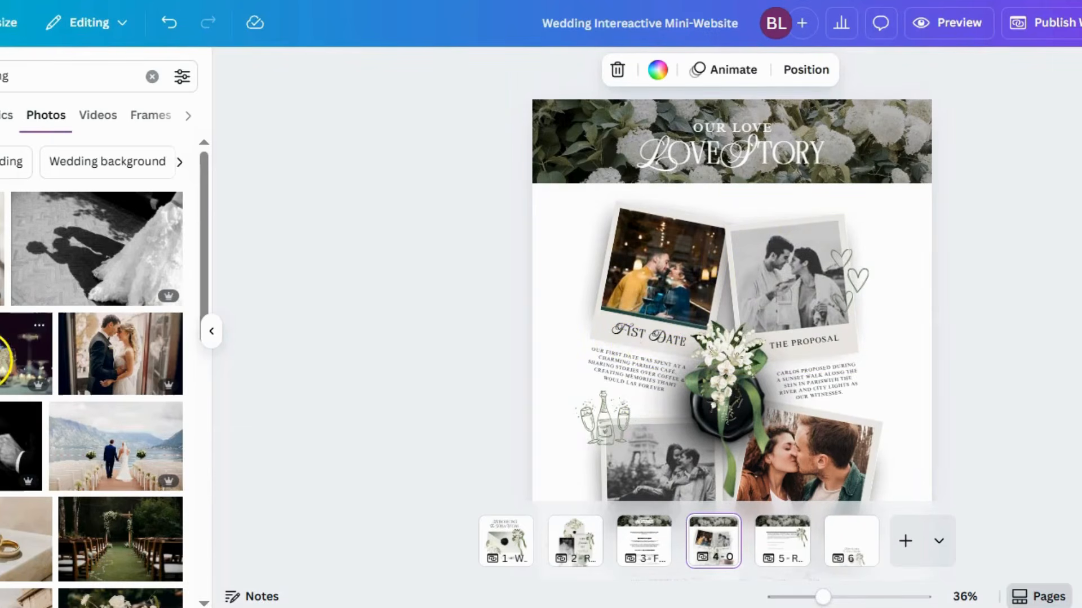
pyautogui.moveTo(0, 360); pyautogui.dragTo(26, 370)
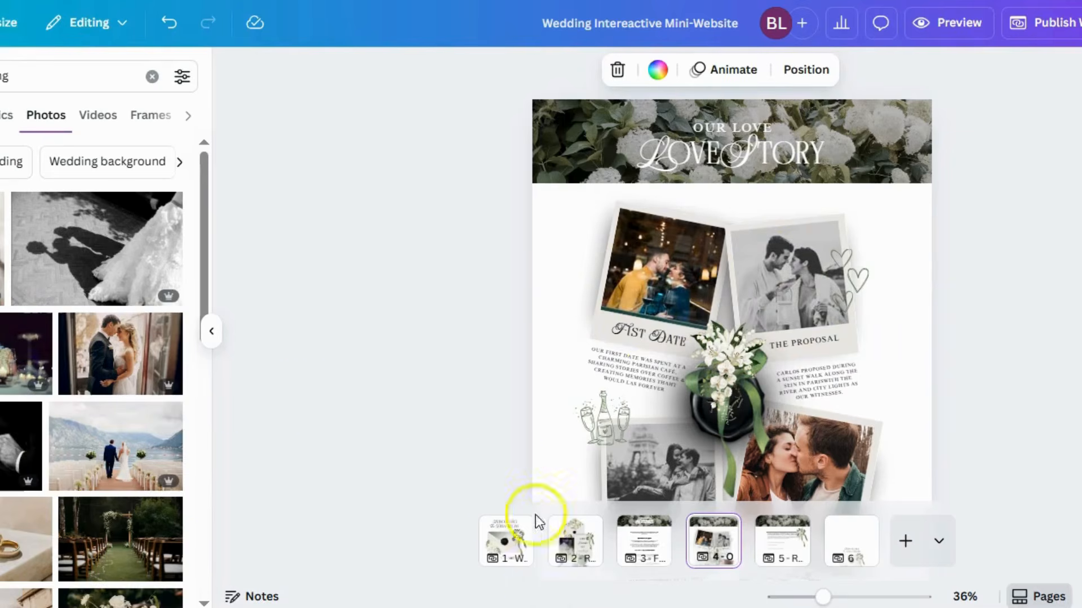
# Step: Look through the open folder windows and show the uploaded files library in the design editor
pyautogui.moveTo(618, 607)
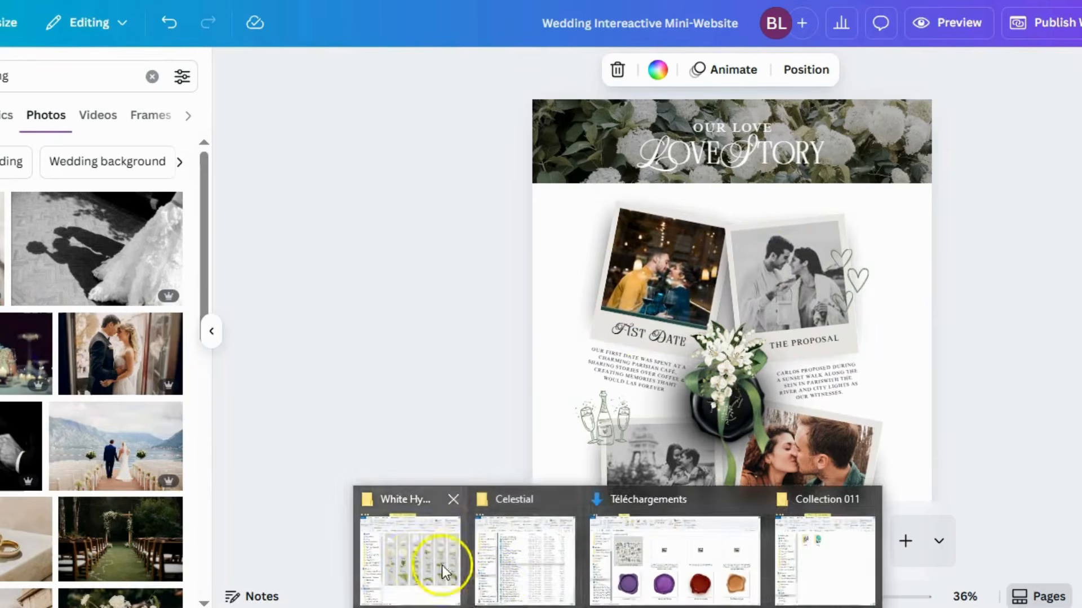
pyautogui.moveTo(417, 559)
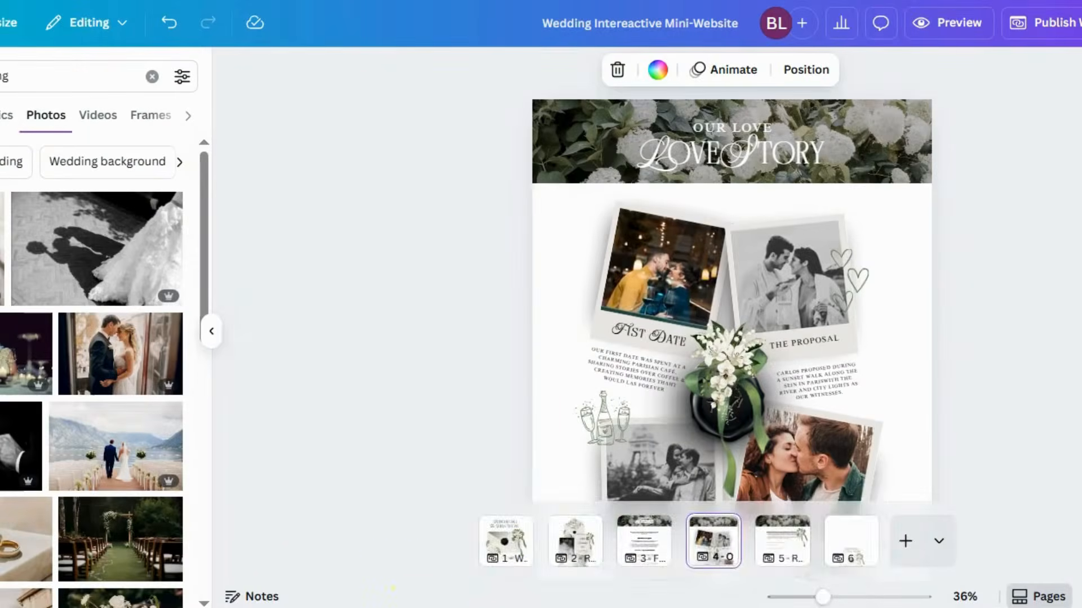
pyautogui.click(736, 563)
pyautogui.click(1, 338)
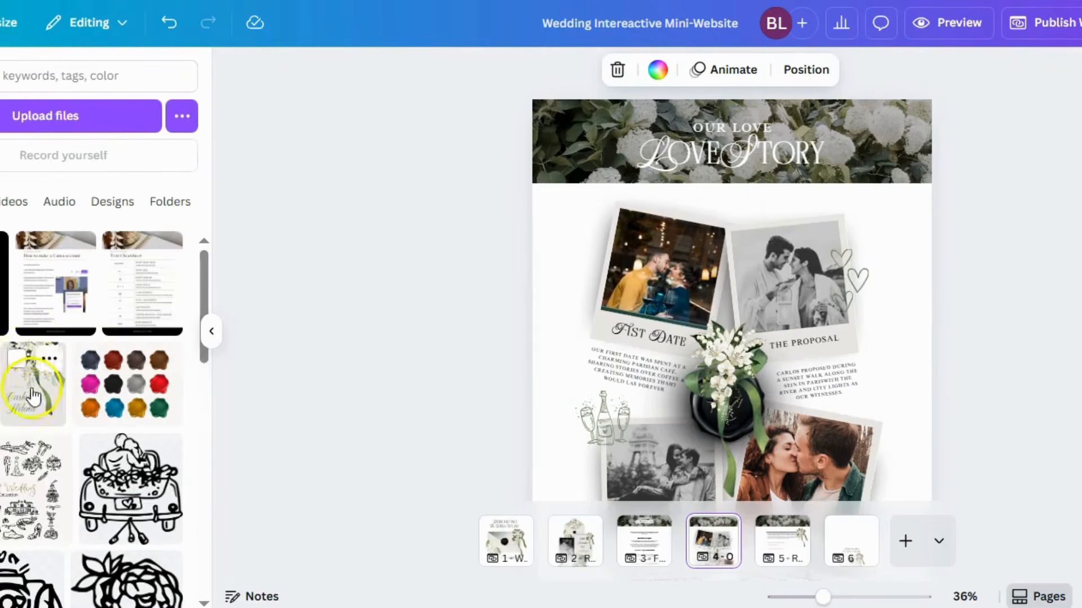
# Step: Try out the uploaded floral invitation card image in the first date photo frame without placing it
pyautogui.moveTo(33, 394); pyautogui.dragTo(650, 308)
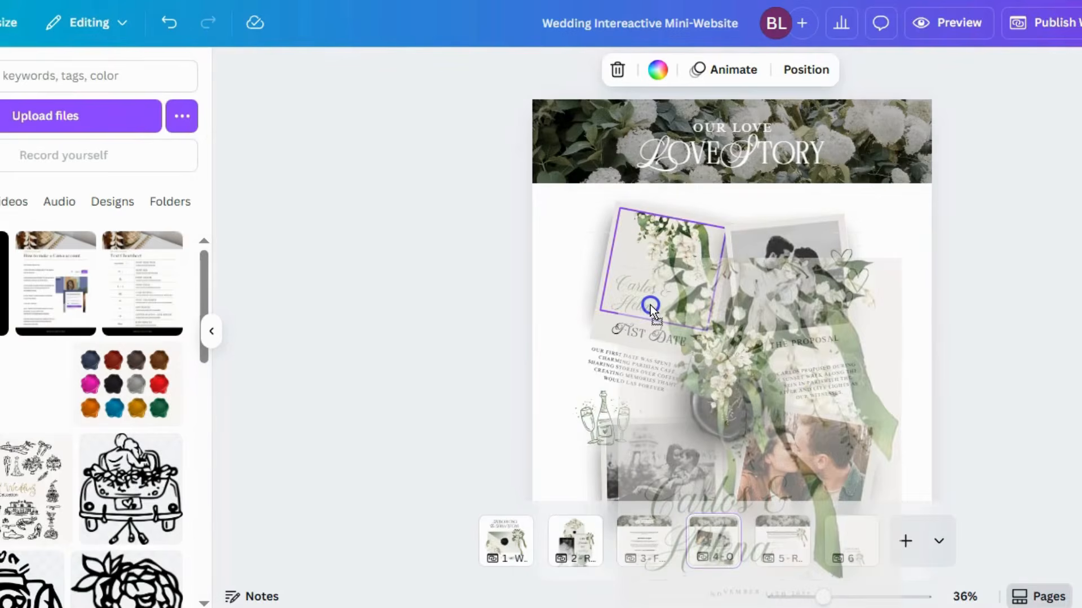
pyautogui.moveTo(651, 308); pyautogui.dragTo(73, 313)
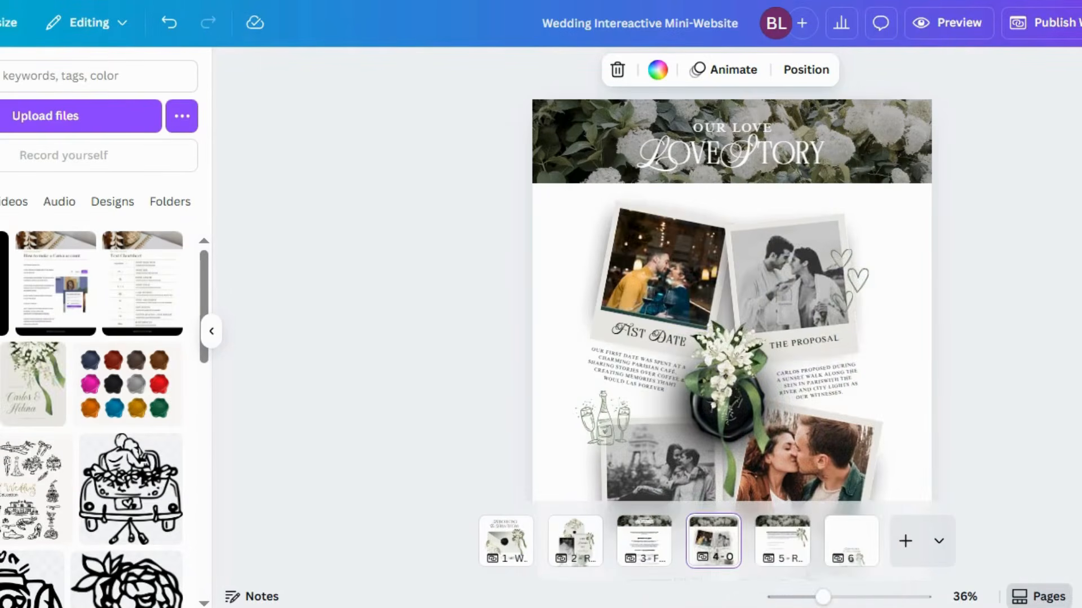
# Step: Switch to the Téléchargements folder in File Explorer and upload the floral invitation card image from it to the design's uploads
pyautogui.moveTo(1081, 11); pyautogui.dragTo(920, 14)
pyautogui.click(721, 286)
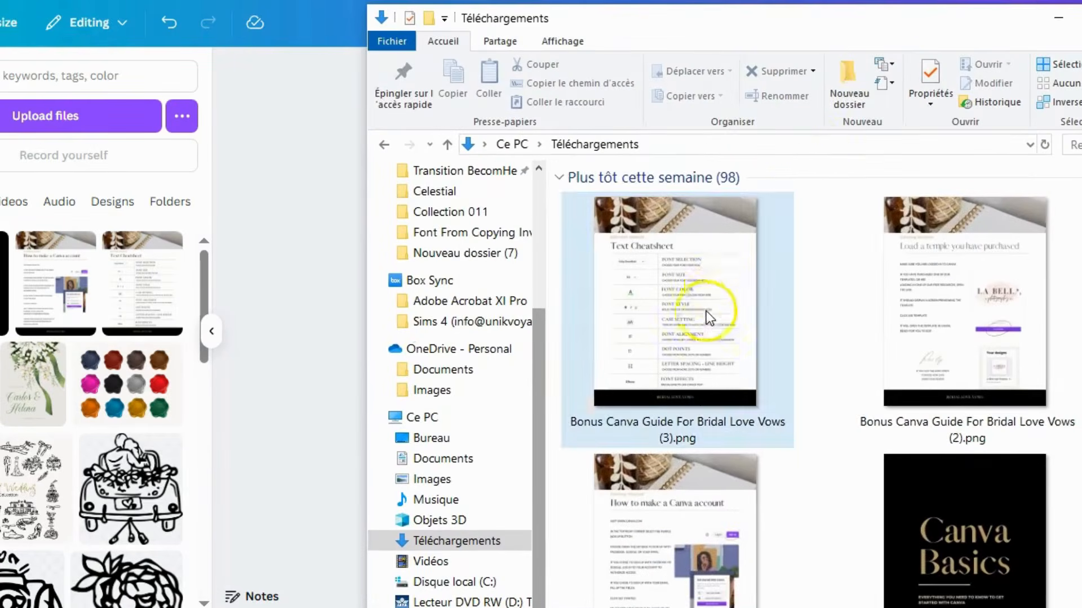
pyautogui.scroll(-5, 709, 318)
pyautogui.moveTo(708, 406); pyautogui.dragTo(90, 381)
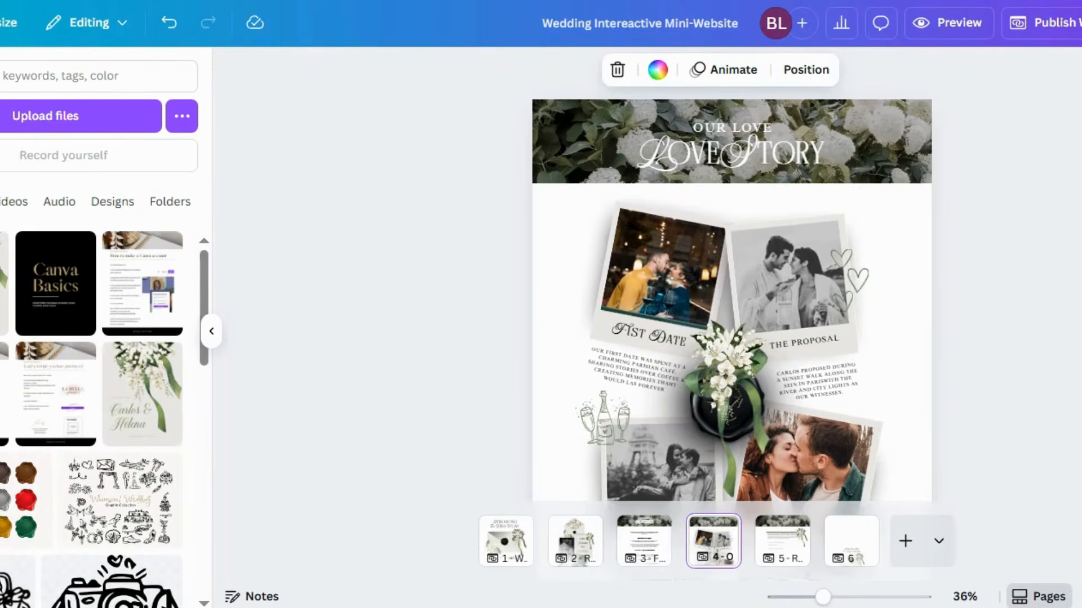
# Step: Replace the first date photo with the newly uploaded floral invitation card image, and undo the replacement
pyautogui.moveTo(5, 282); pyautogui.dragTo(657, 296)
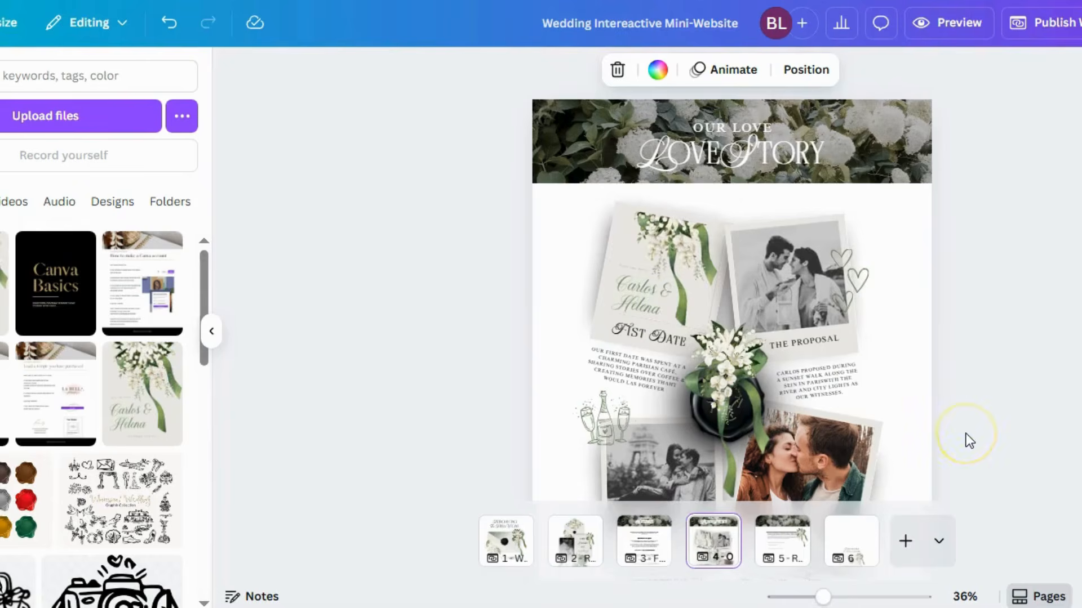
pyautogui.scroll(-3, 966, 434)
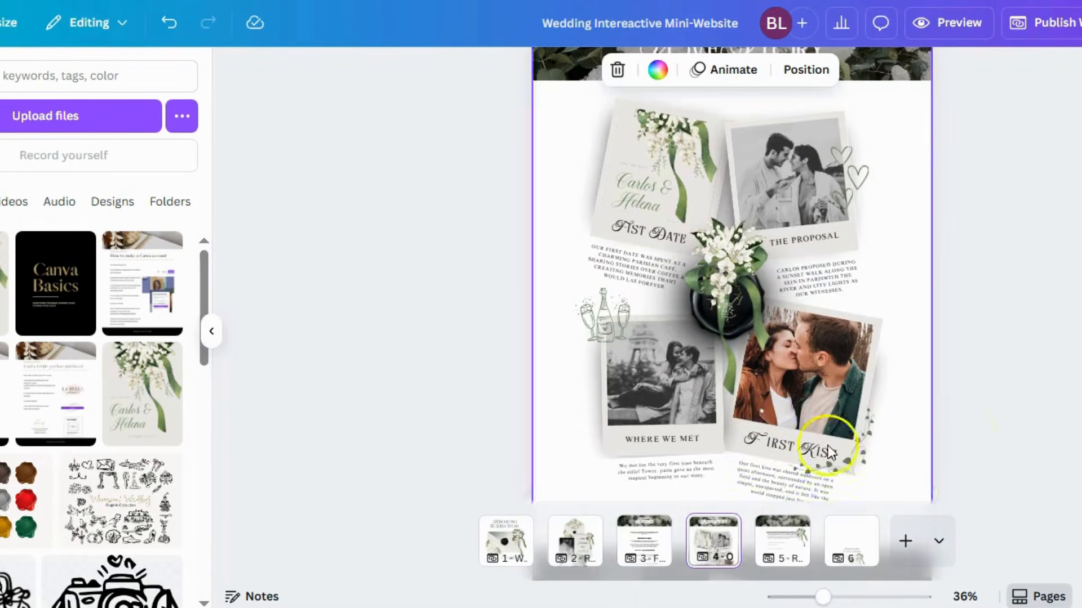
pyautogui.click(169, 24)
pyautogui.scroll(3, 483, 248)
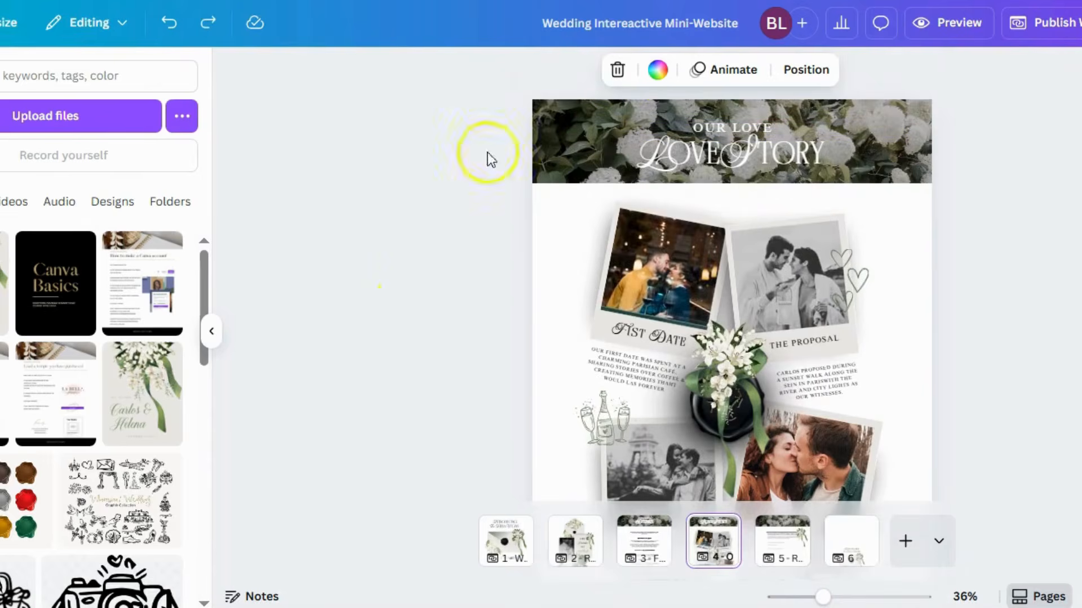
# Step: Replace the Love Story header banner photo with the uploaded floral invitation card image, and undo the replacement
pyautogui.moveTo(142, 394); pyautogui.dragTo(546, 112)
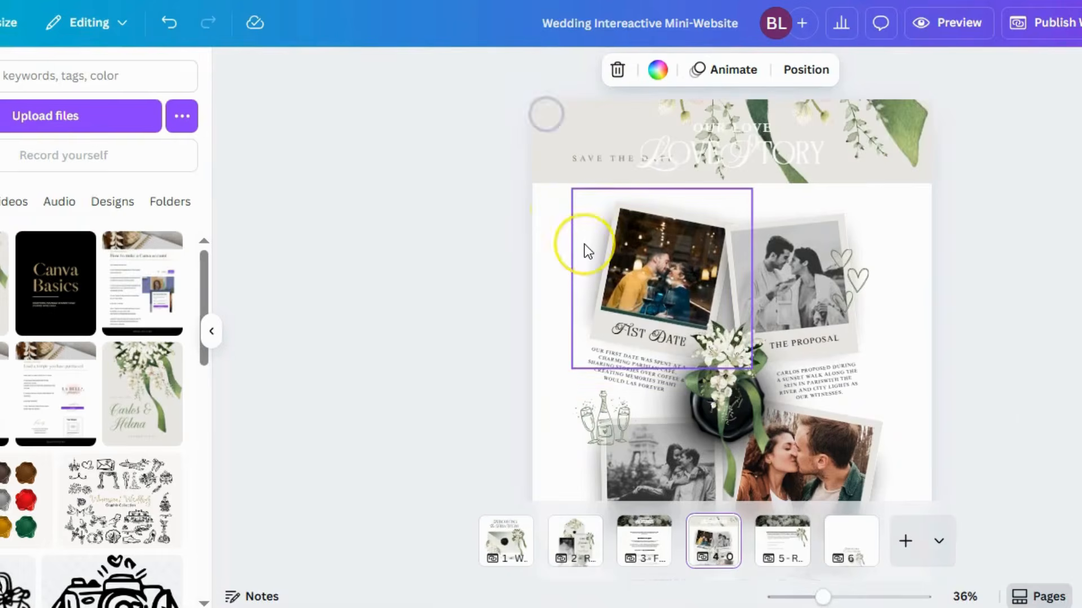
pyautogui.click(168, 22)
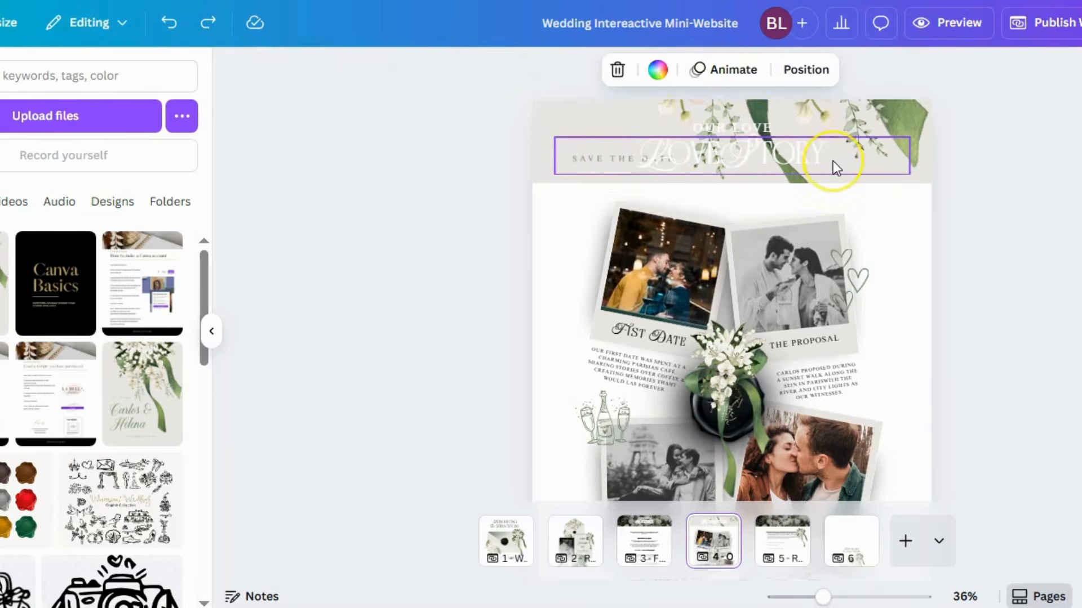
pyautogui.click(170, 29)
# Step: Recolour the champagne bottle and glasses illustration from green to brown using the photo colours, and undo the colour change
pyautogui.click(545, 407)
pyautogui.scroll(-5, 546, 401)
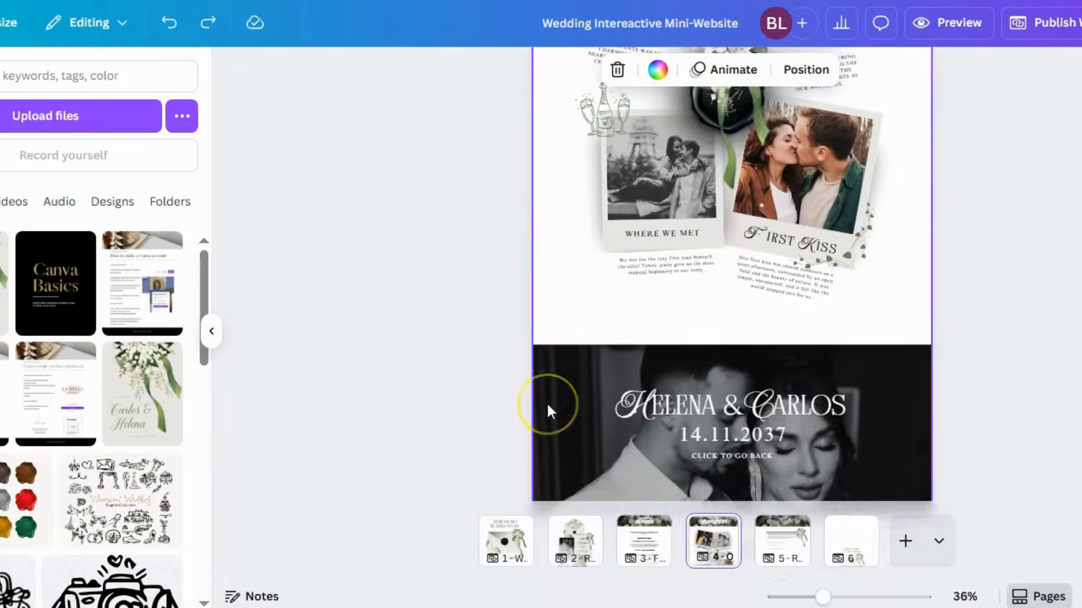
pyautogui.scroll(2, 547, 401)
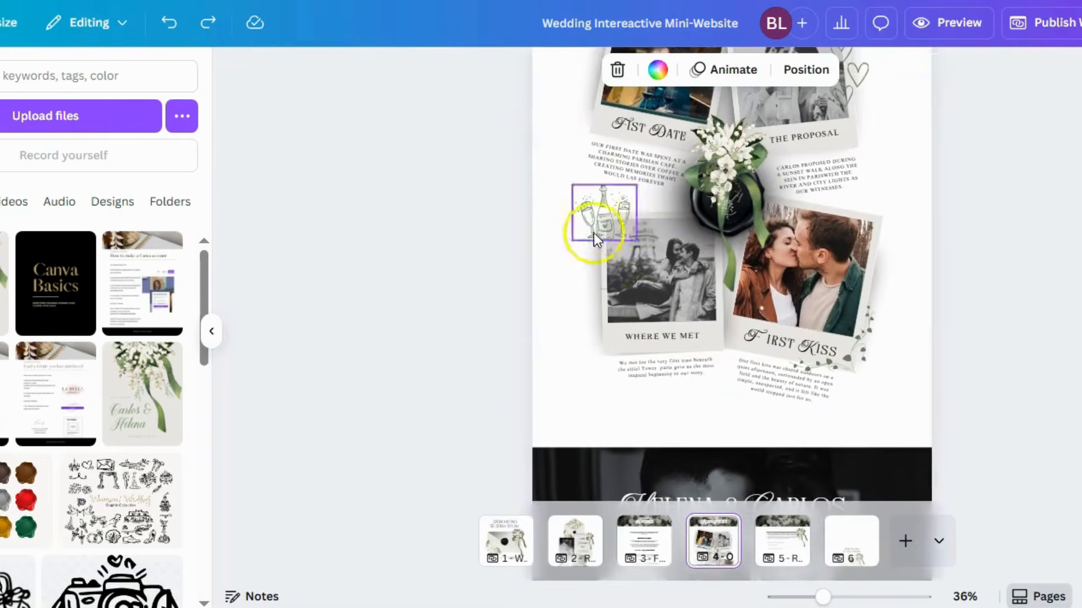
pyautogui.click(598, 217)
pyautogui.click(642, 70)
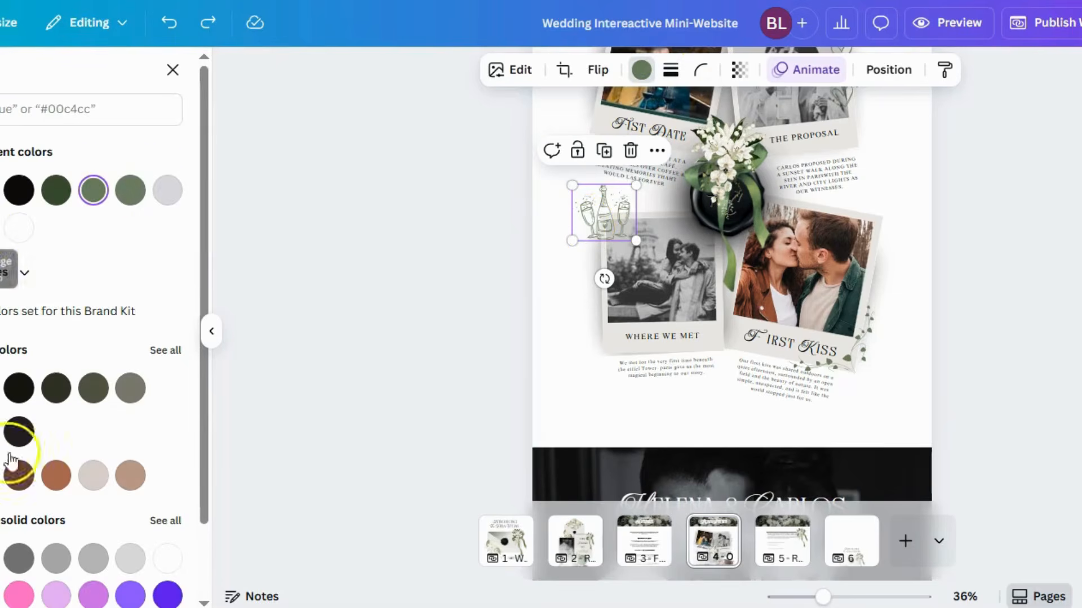
pyautogui.click(18, 475)
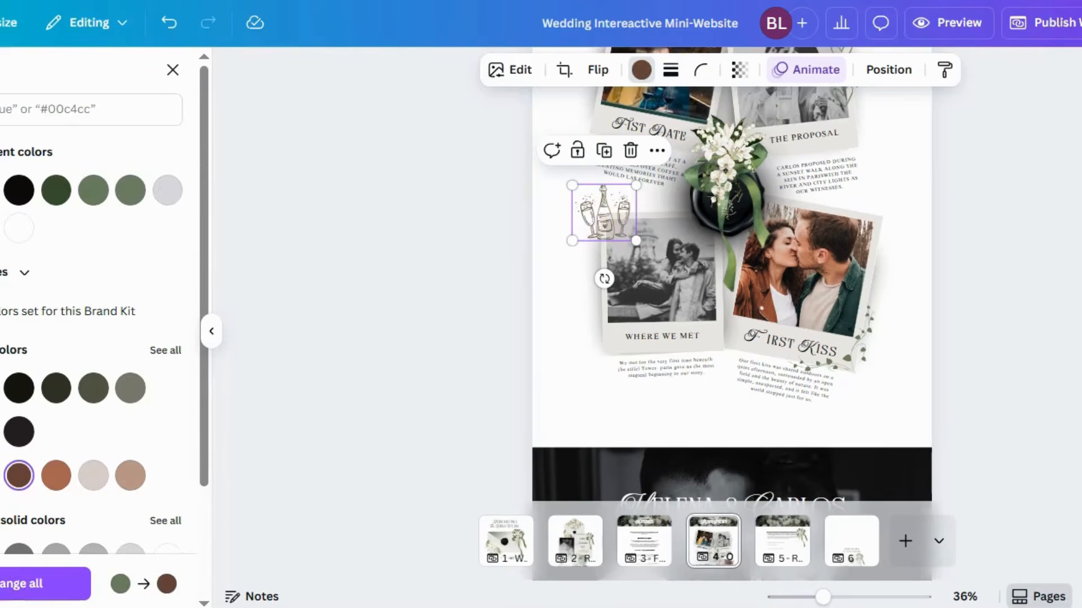
pyautogui.click(167, 25)
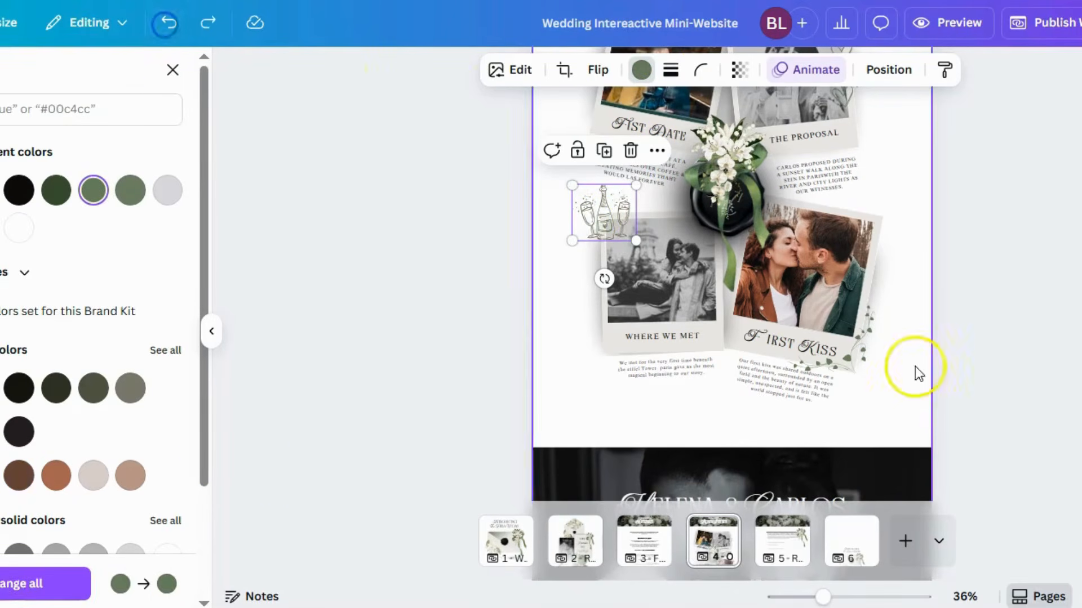
# Step: Go to the RSVP page and show the embedded form's link settings, keeping the Google Forms link and Embed display mode
pyautogui.scroll(-3, 901, 406)
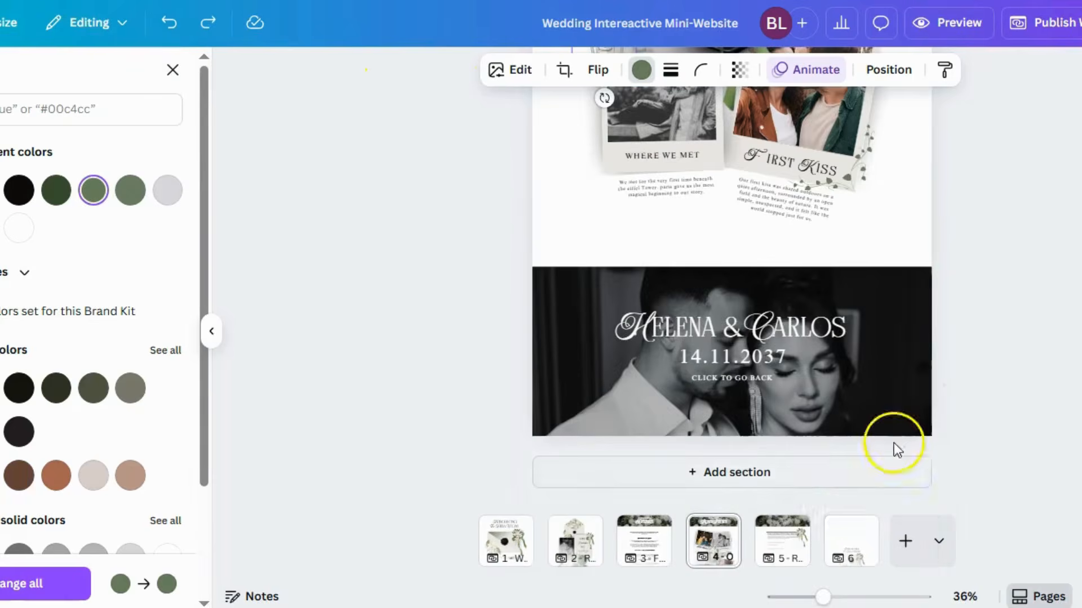
pyautogui.click(786, 551)
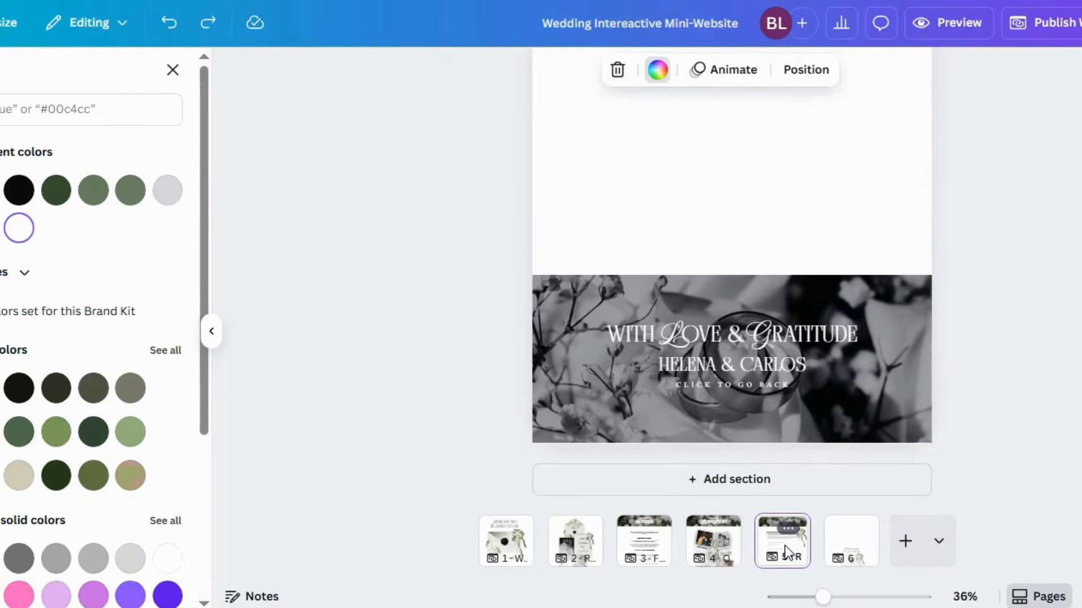
pyautogui.click(786, 549)
pyautogui.click(806, 448)
pyautogui.scroll(2, 806, 451)
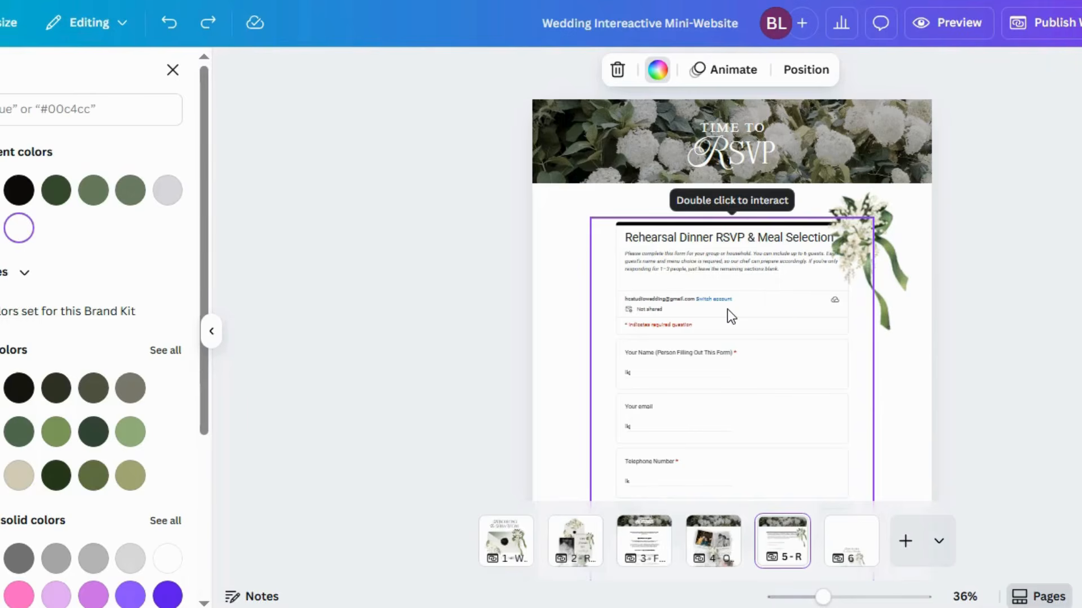
pyautogui.click(1012, 268)
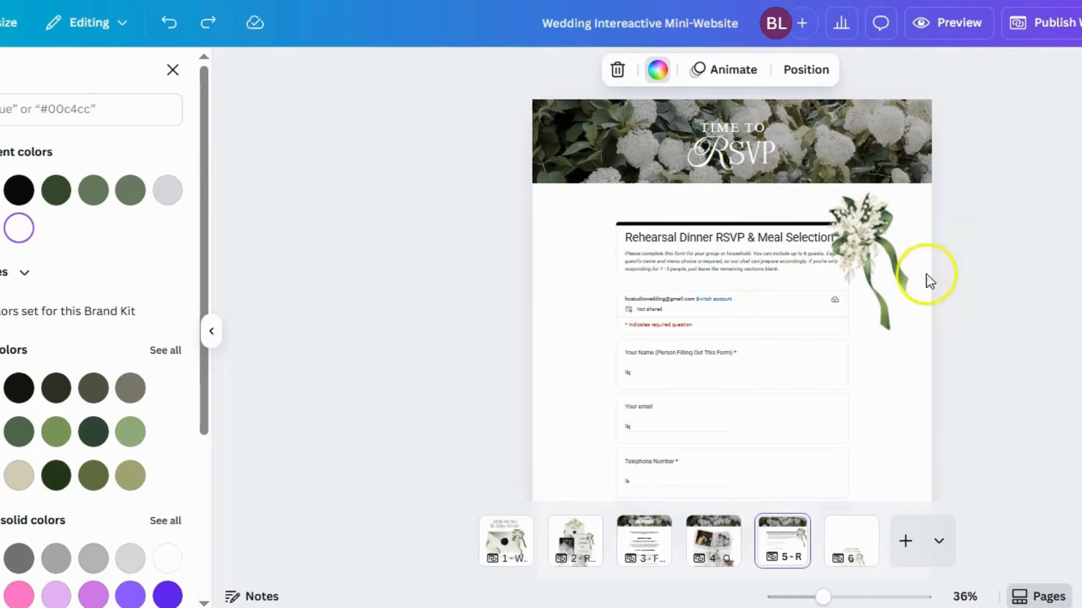
pyautogui.click(693, 265)
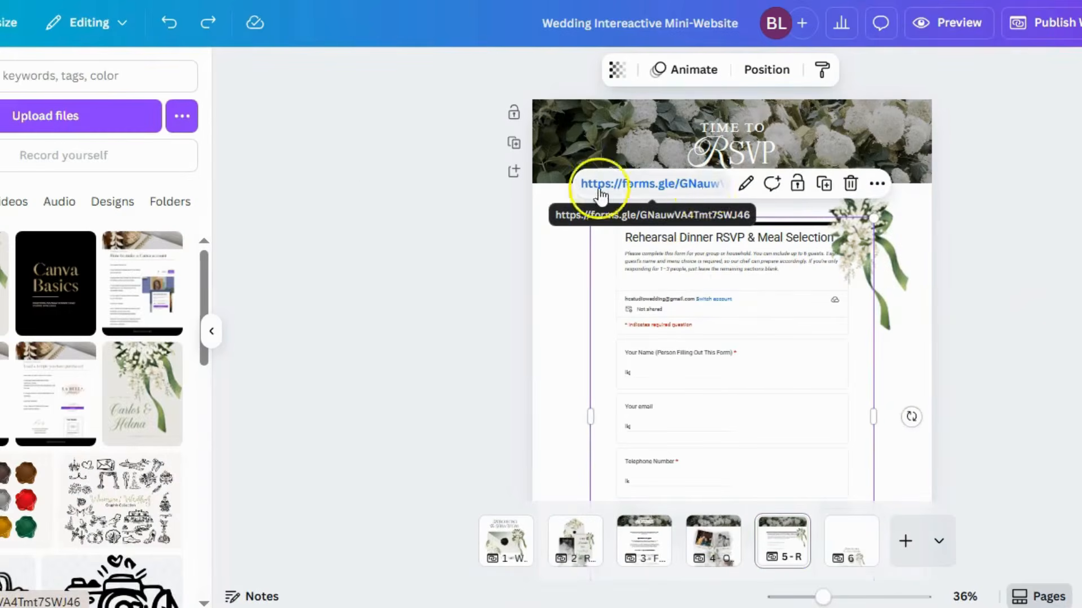
pyautogui.click(747, 185)
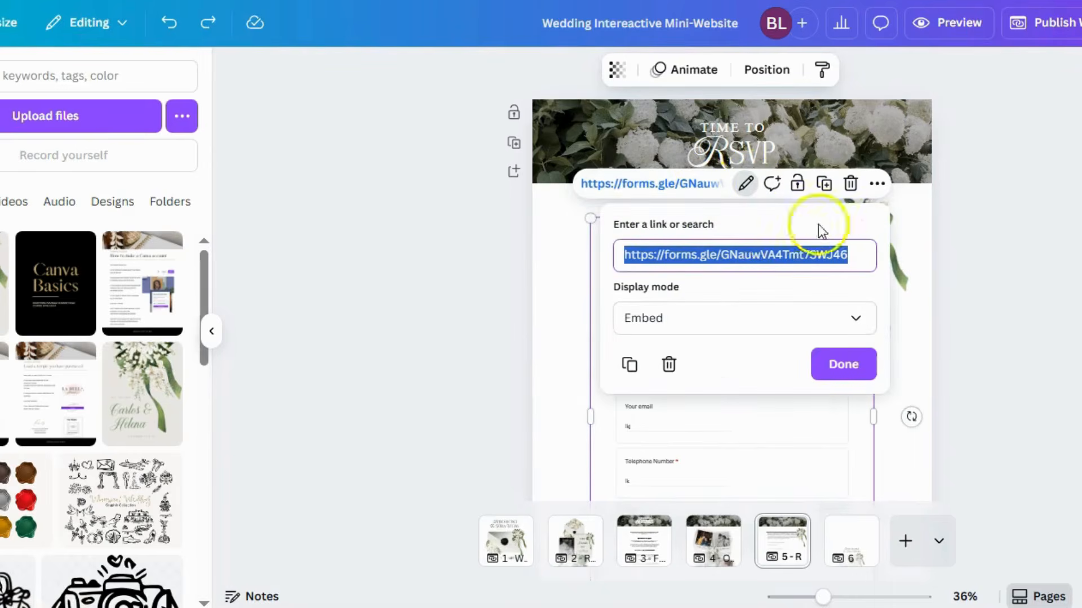
pyautogui.click(848, 369)
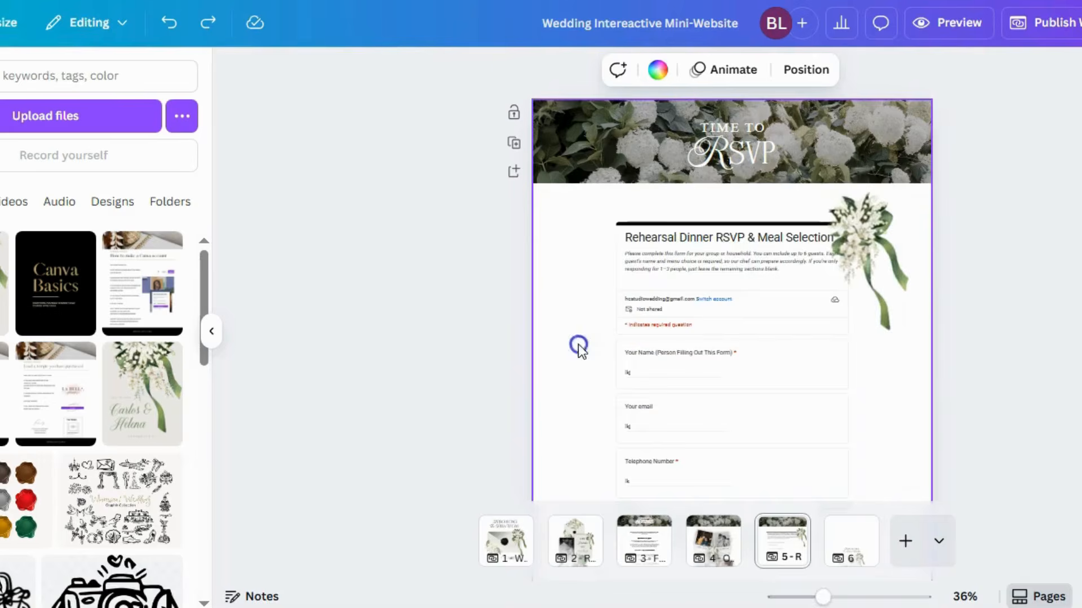
# Step: Look over the embedded RSVP form and the space around it on the RSVP page
pyautogui.scroll(-4, 660, 350)
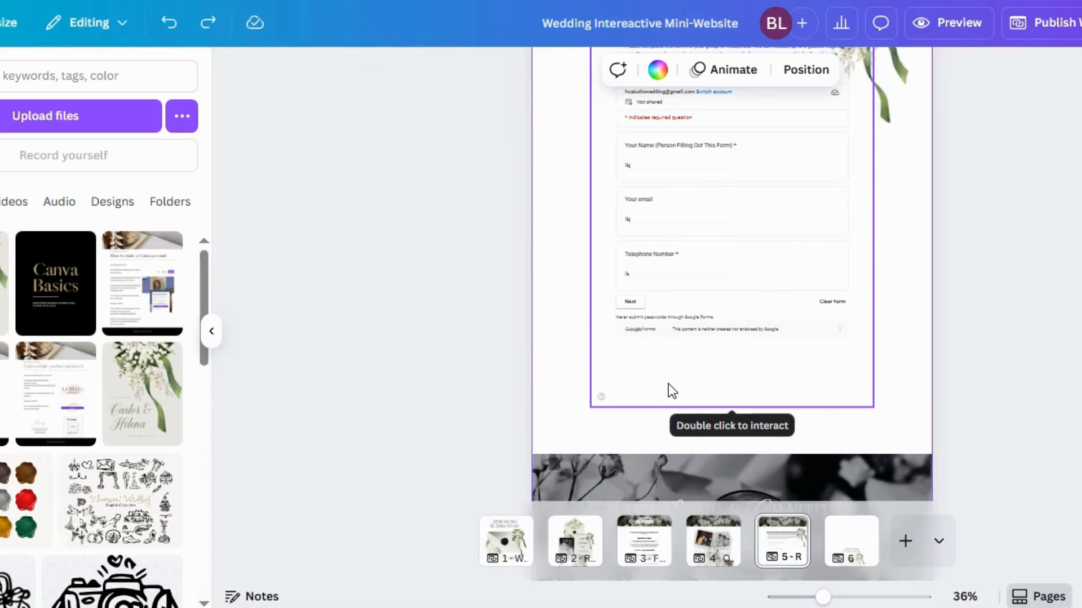
pyautogui.scroll(4, 668, 384)
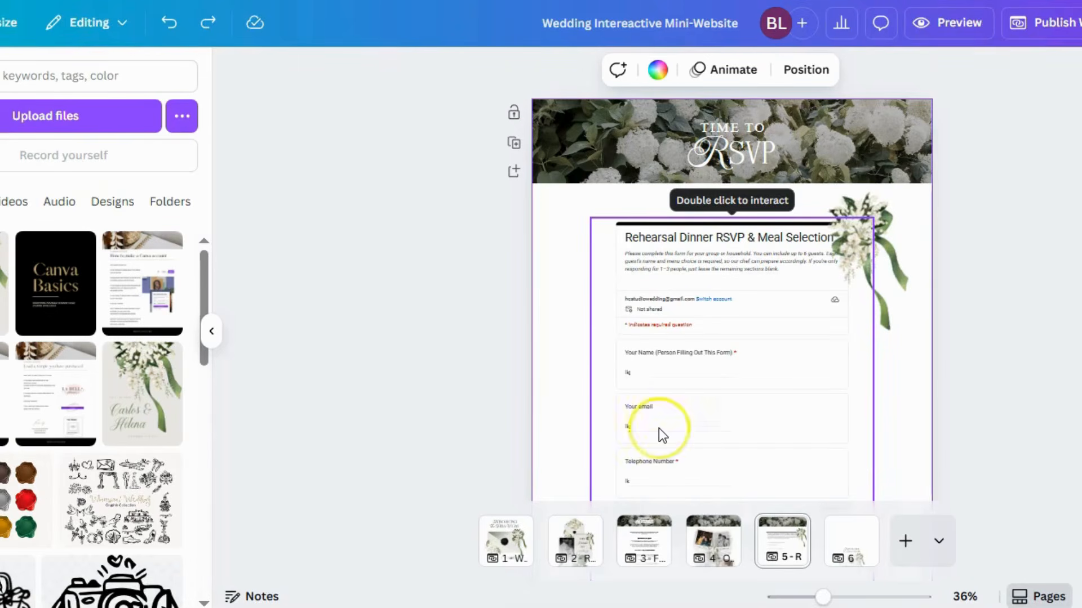
pyautogui.scroll(-2, 658, 428)
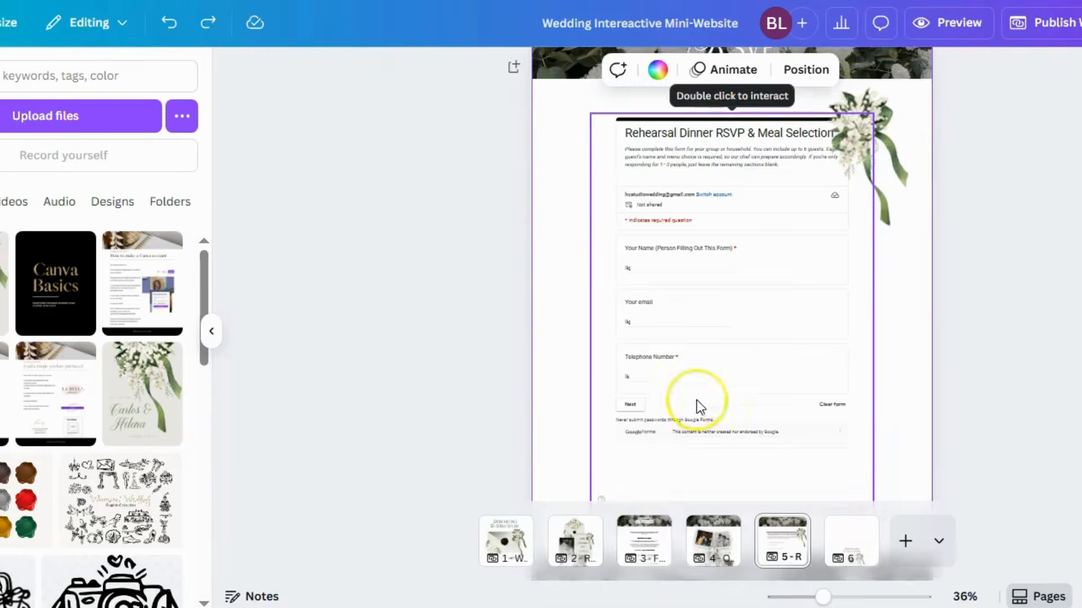
pyautogui.scroll(-2, 697, 400)
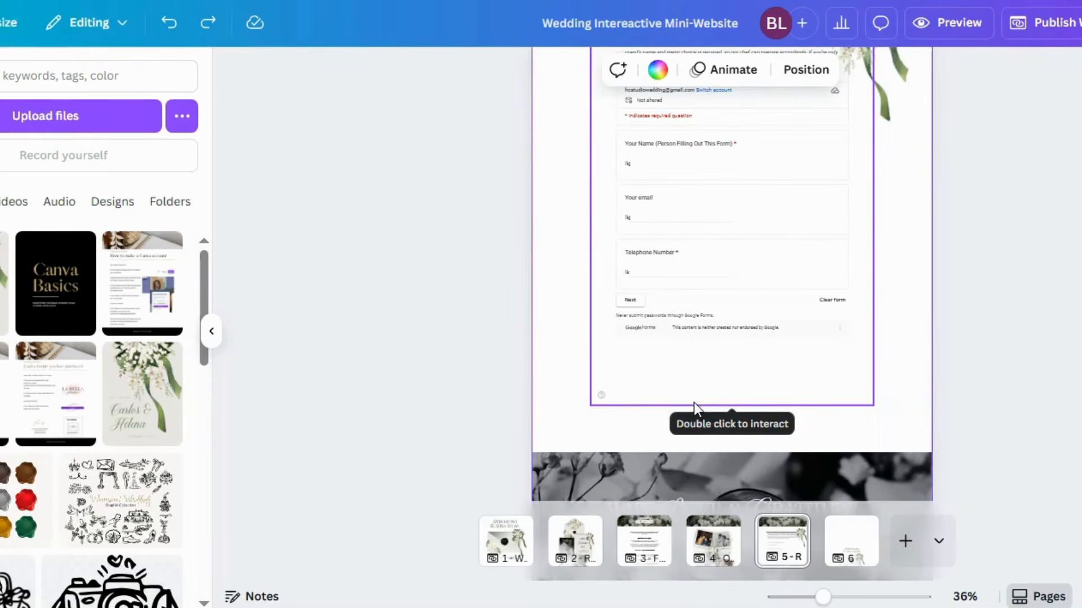
pyautogui.scroll(3, 694, 402)
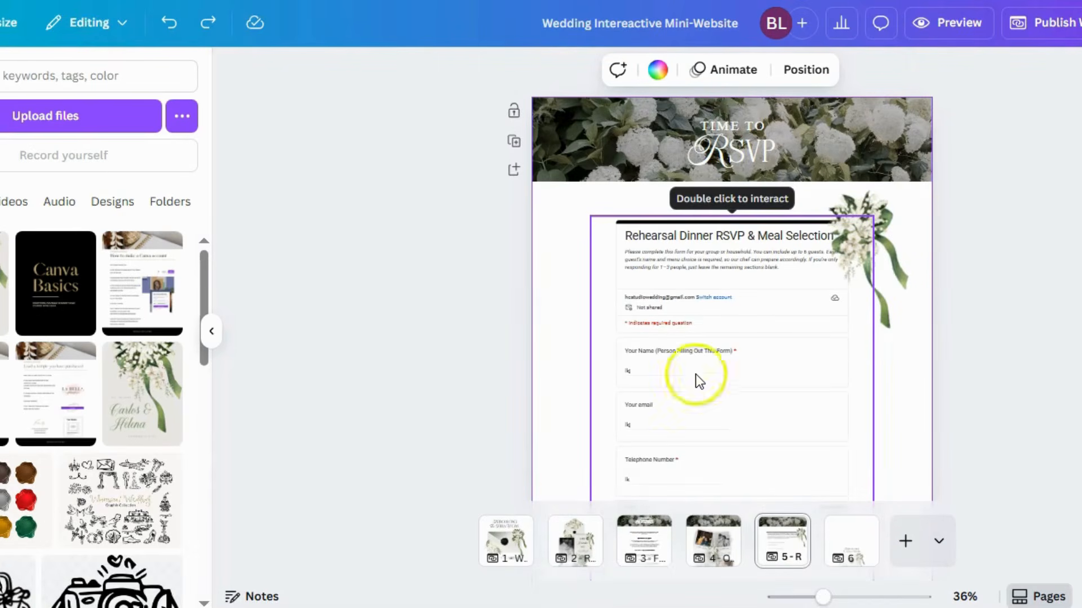
pyautogui.scroll(1, 722, 292)
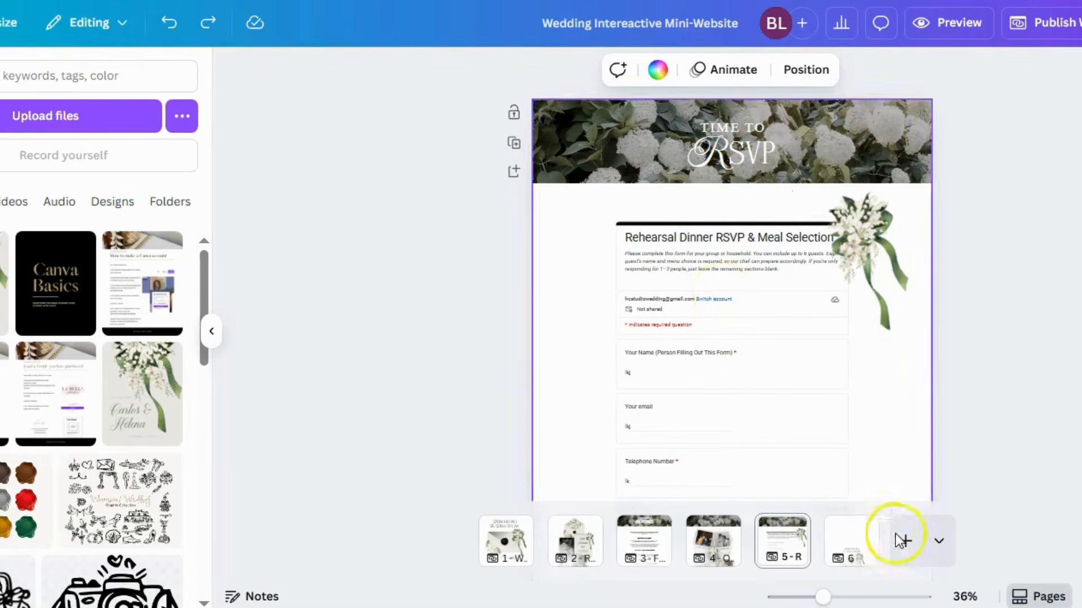
# Step: Open page 6, the spare envelope page, show its page options and delete the page
pyautogui.click(852, 542)
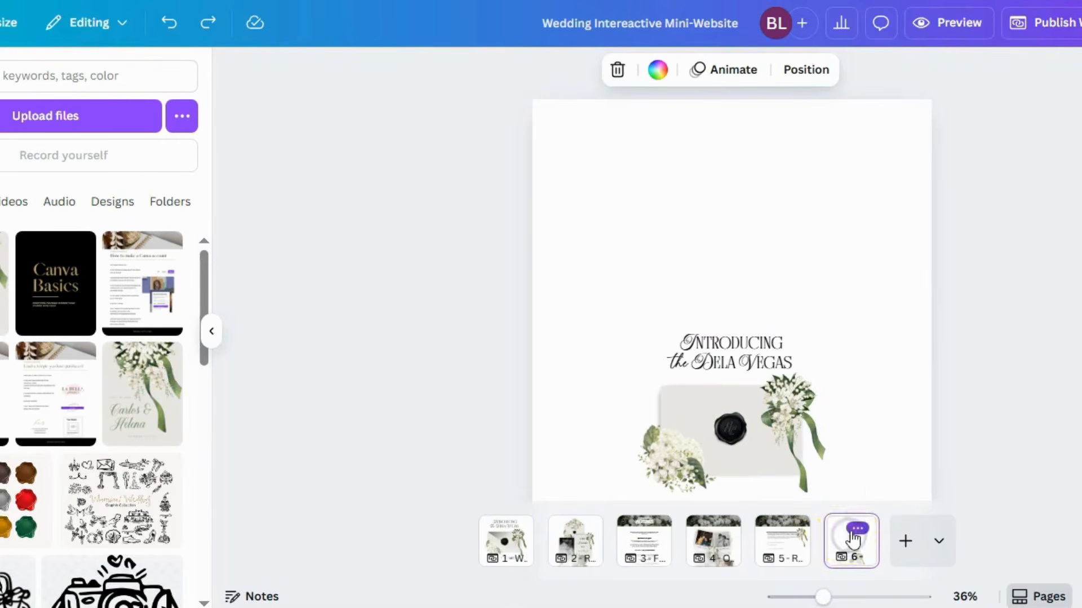
pyautogui.click(856, 529)
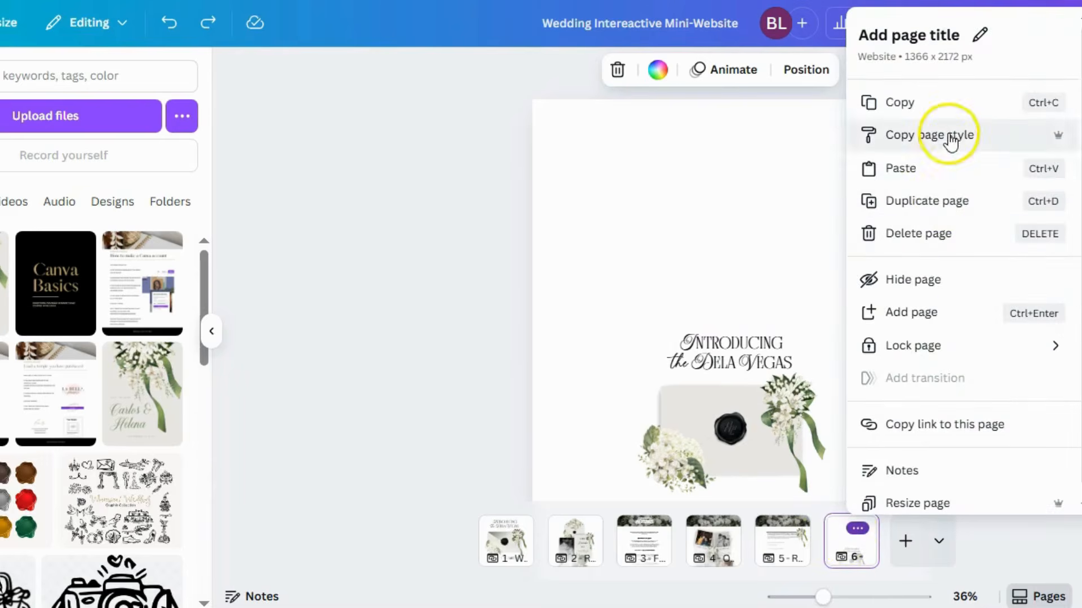
pyautogui.click(371, 397)
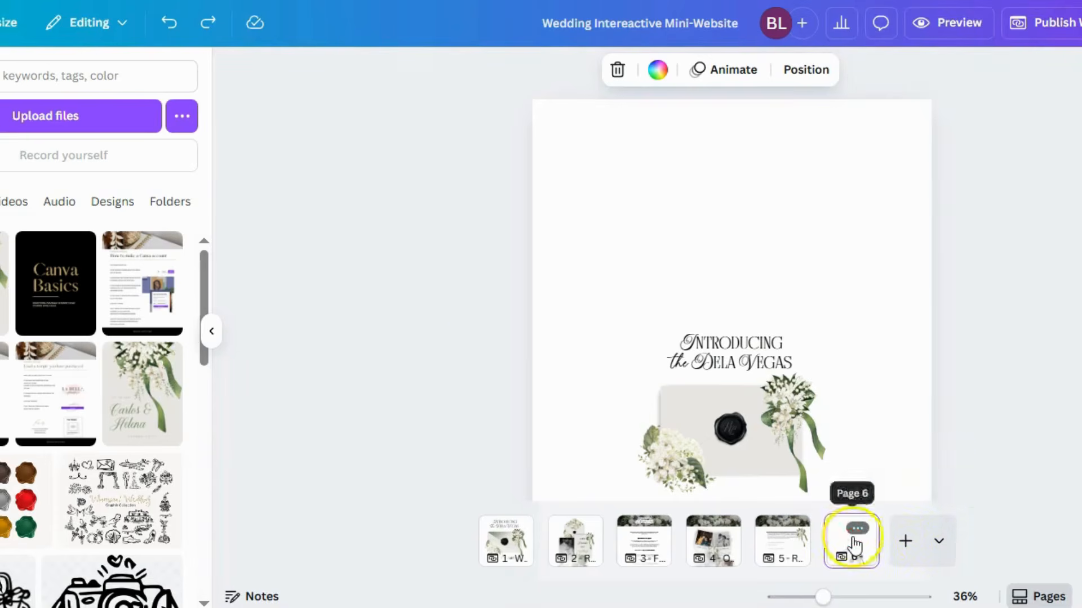
pyautogui.click(854, 534)
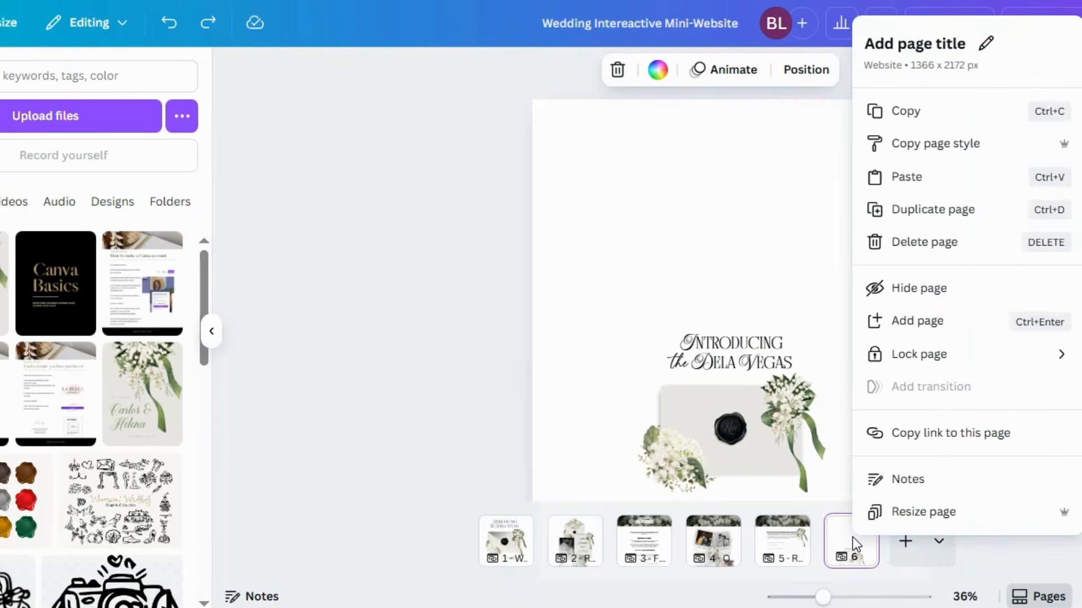
pyautogui.click(955, 242)
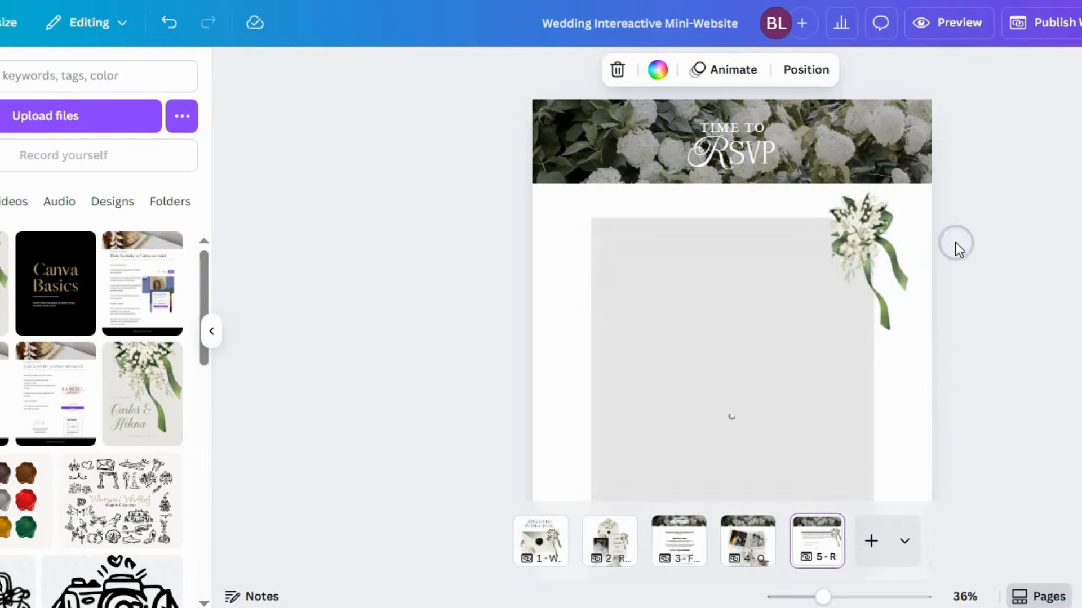
# Step: Add a blank page after the RSVP page and slightly shorten its height
pyautogui.scroll(-3, 918, 442)
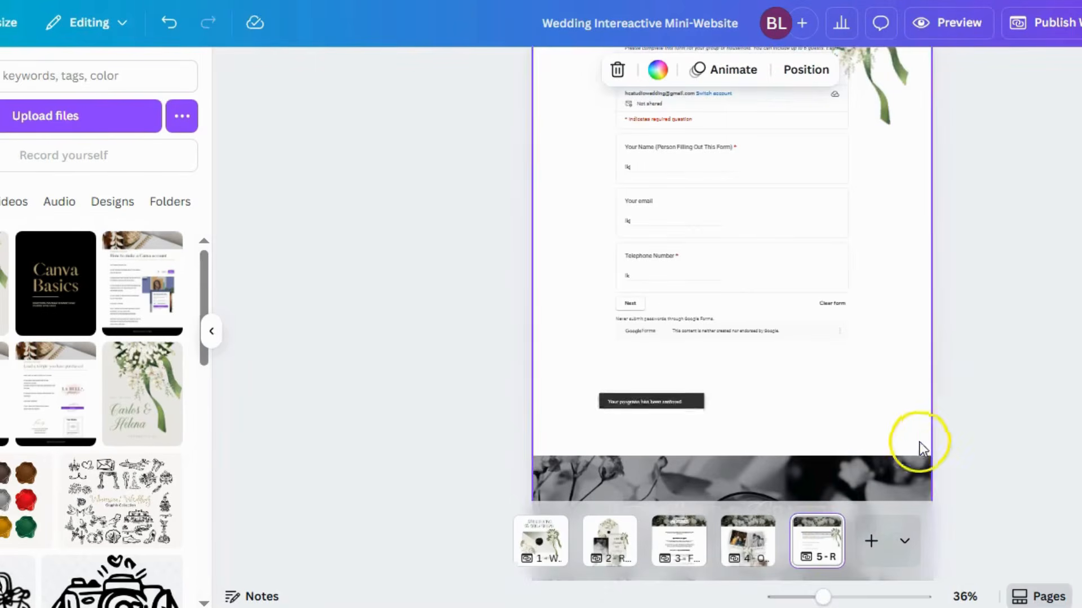
pyautogui.click(865, 548)
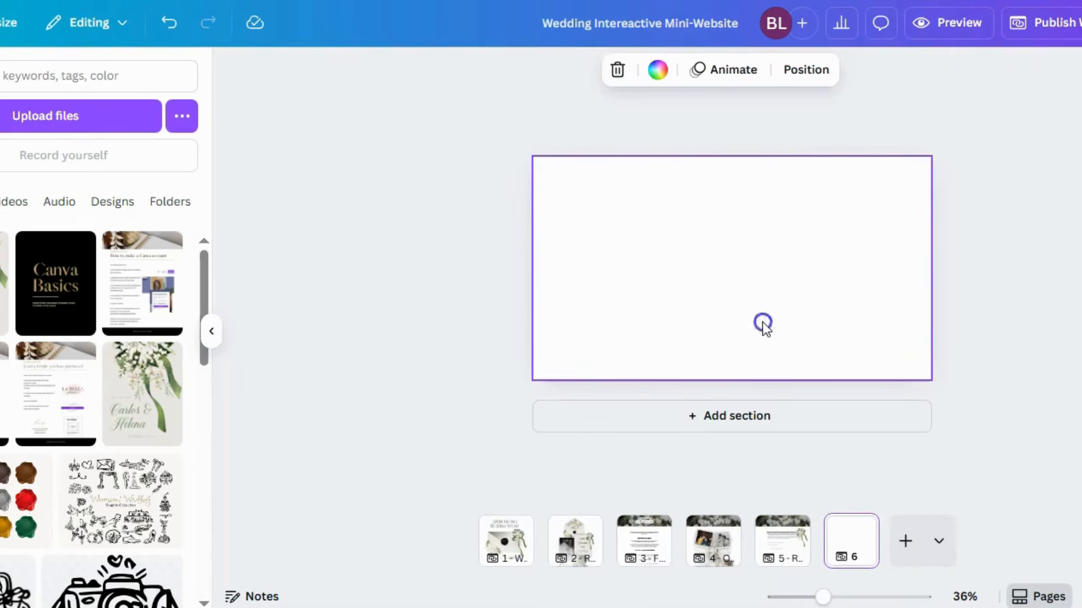
pyautogui.moveTo(732, 381); pyautogui.dragTo(770, 381)
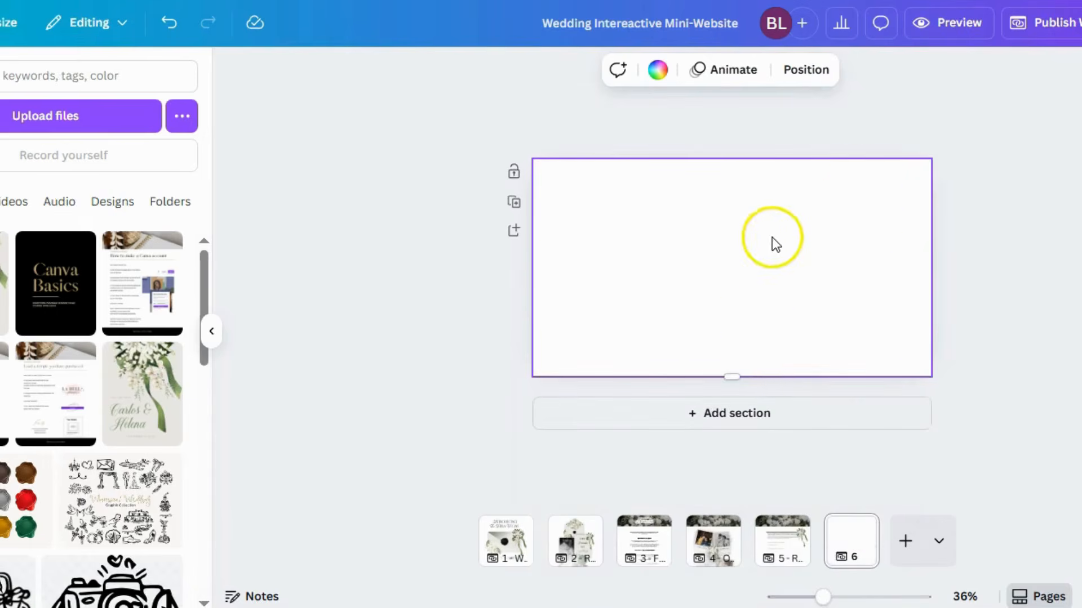
# Step: Add a second blank section below the new page's first section and adjust the first section's height
pyautogui.click(681, 407)
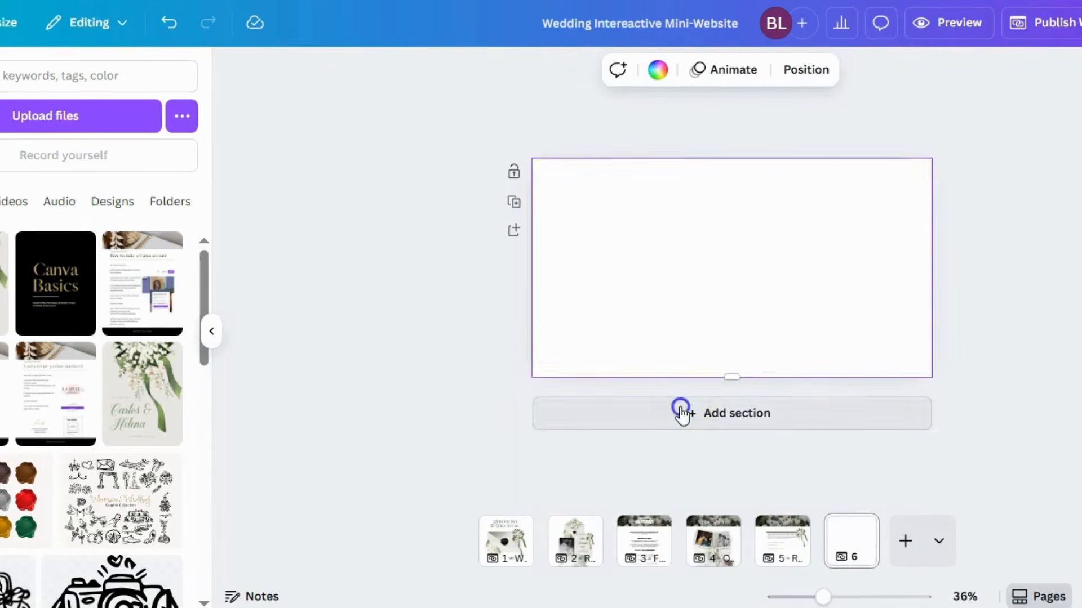
pyautogui.scroll(2, 678, 330)
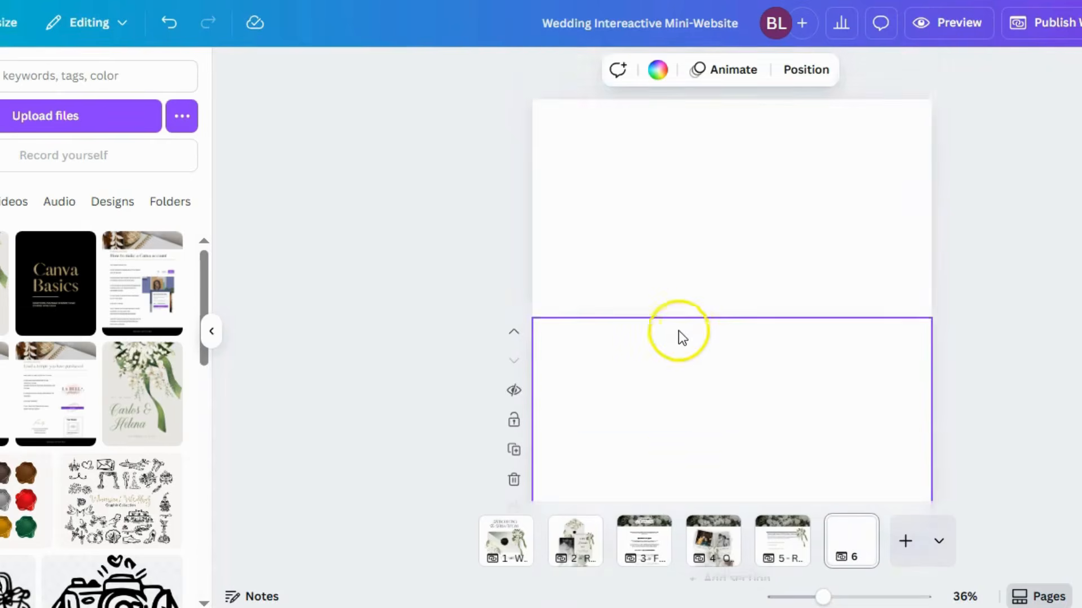
pyautogui.click(705, 219)
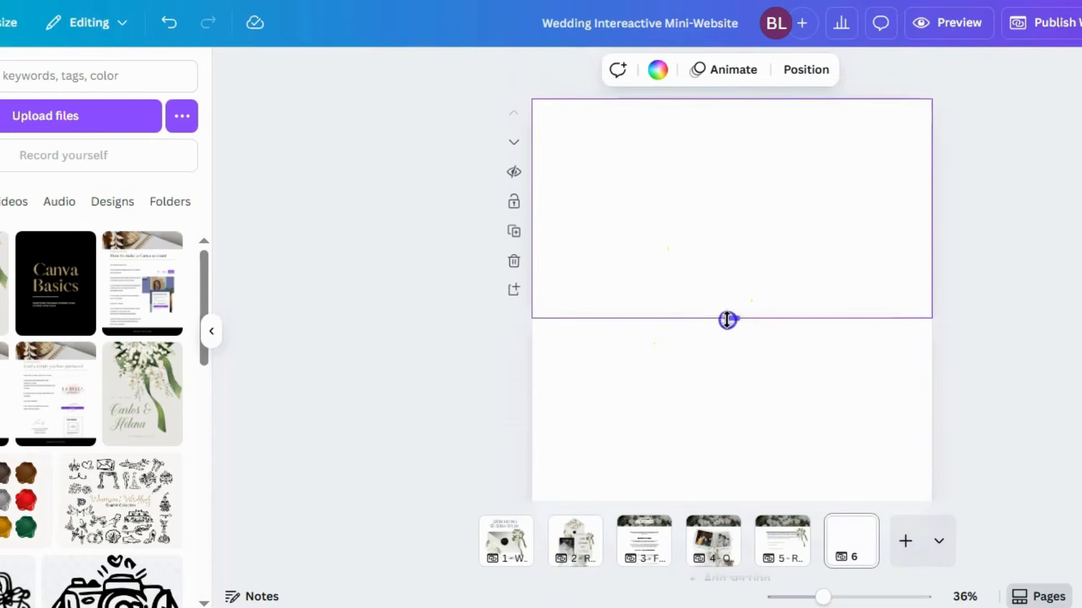
pyautogui.moveTo(728, 319)
pyautogui.mouseDown()
pyautogui.moveTo(729, 369)
pyautogui.moveTo(726, 295)
pyautogui.moveTo(729, 333)
pyautogui.mouseUp()
pyautogui.scroll(-2, 730, 337)
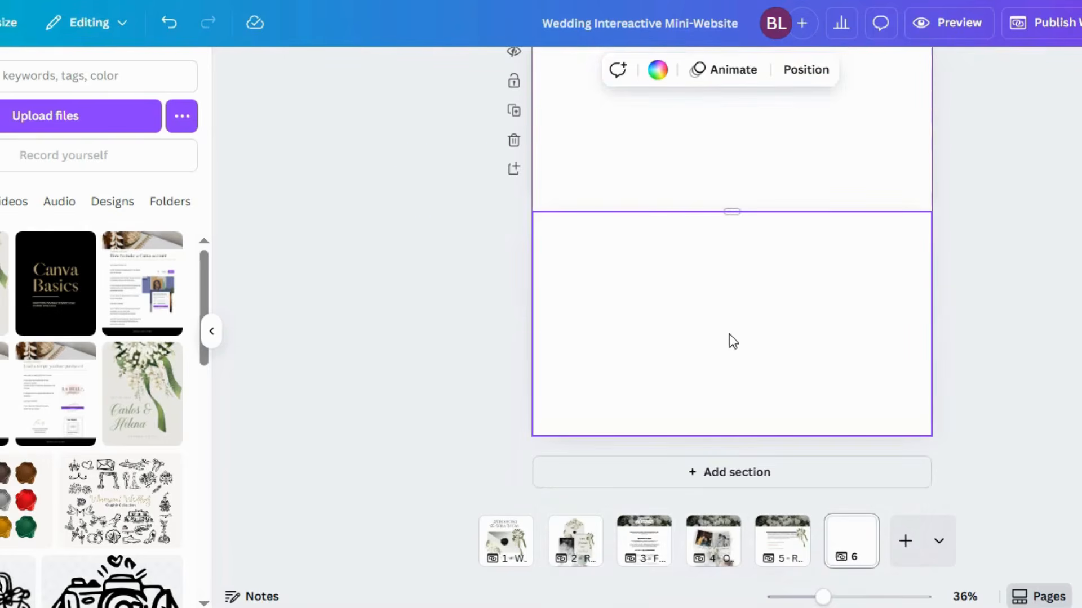
pyautogui.scroll(2, 729, 333)
# Step: Undo the section resizing, the added section and the new blank page
pyautogui.click(179, 25)
pyautogui.click(179, 25)
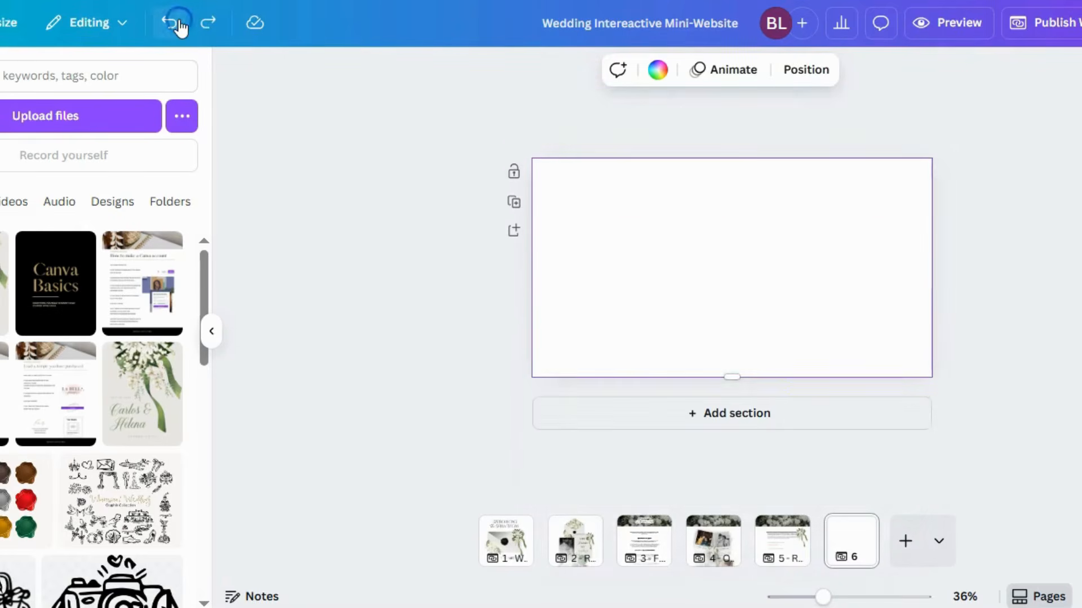
pyautogui.click(179, 26)
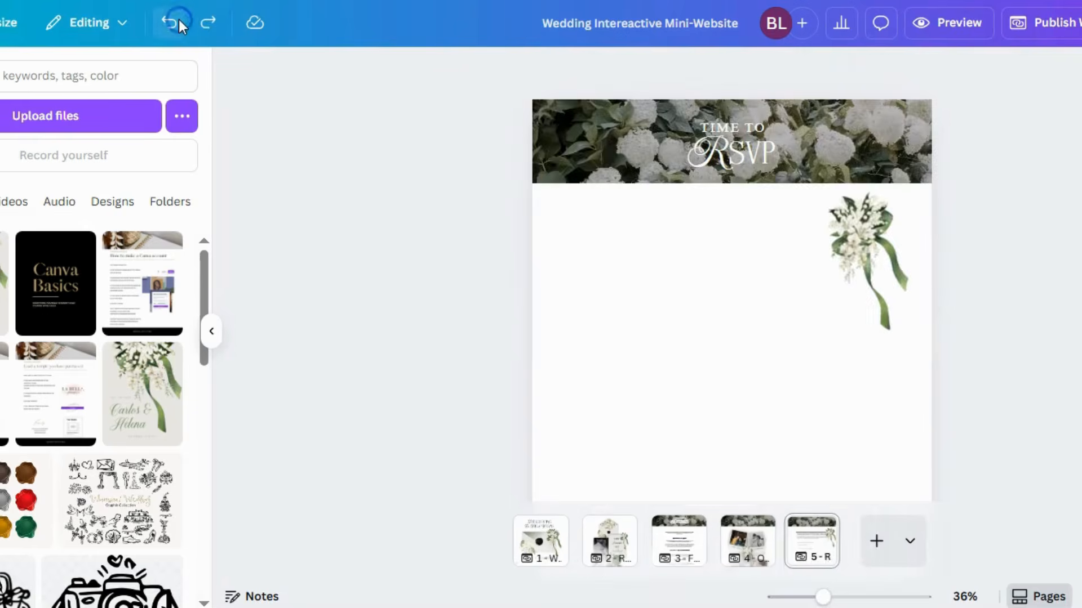
pyautogui.click(1020, 335)
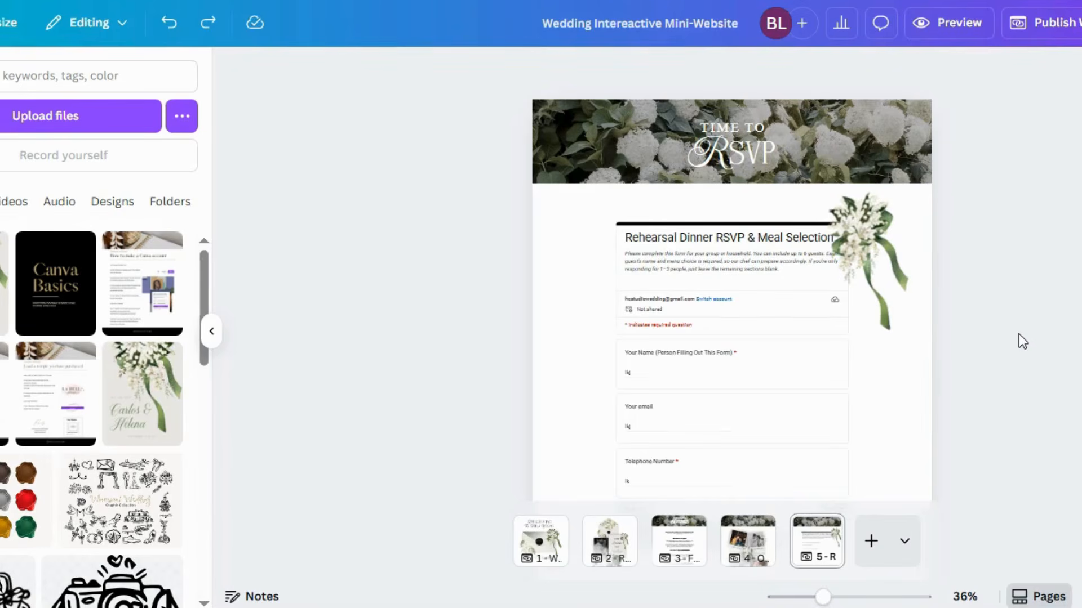
pyautogui.click(808, 293)
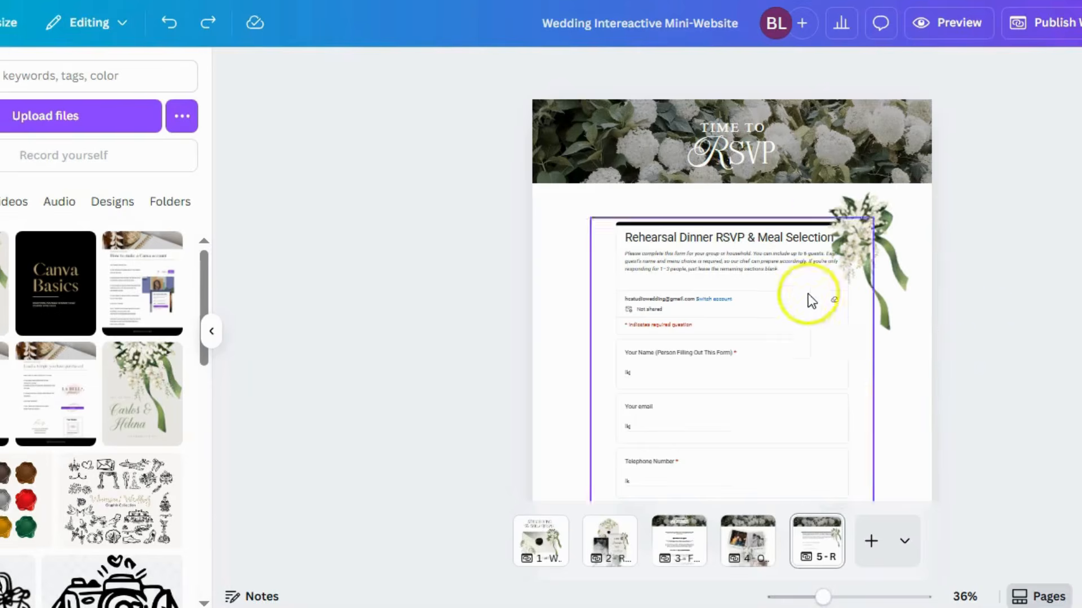
pyautogui.scroll(-5, 807, 293)
pyautogui.scroll(4, 808, 294)
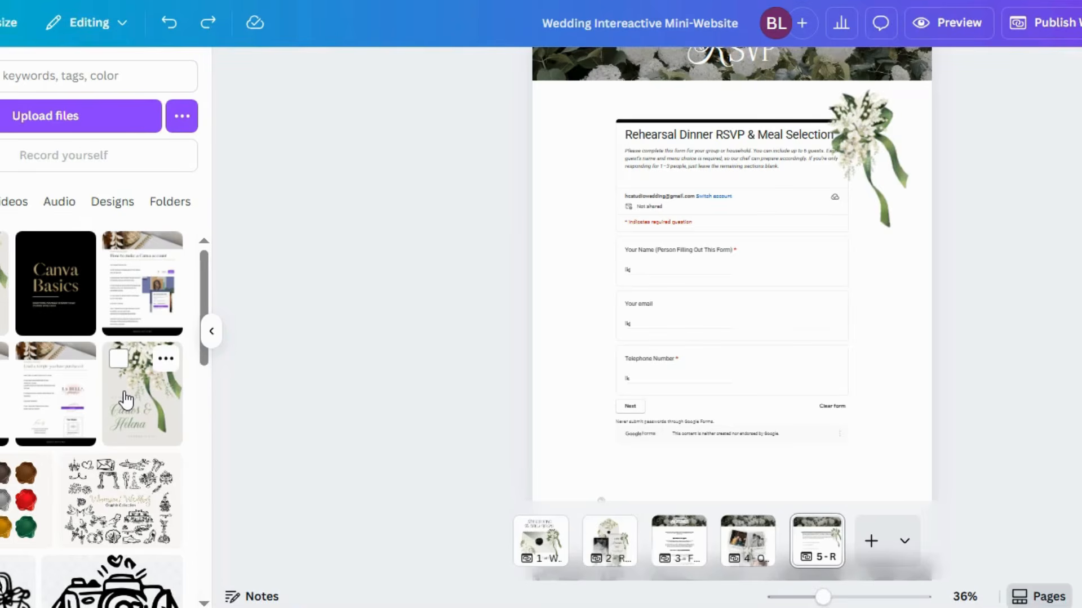
# Step: Place the uploaded Whimsical Wedding graphic collection image over the RSVP form, enlarged to nearly the page width, and delete it
pyautogui.scroll(-2, 77, 458)
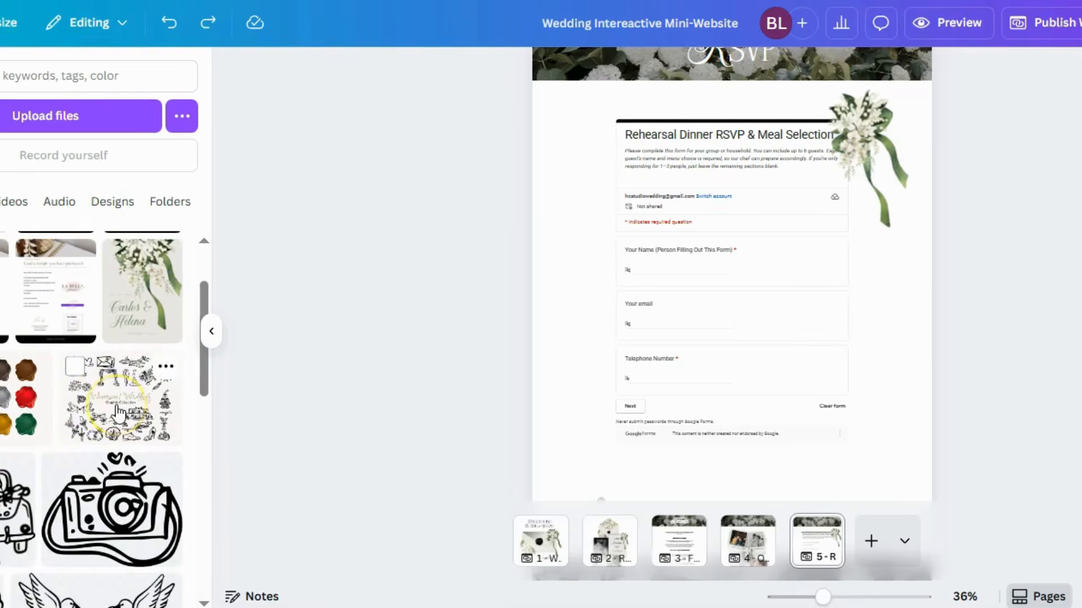
pyautogui.click(118, 413)
pyautogui.moveTo(710, 340); pyautogui.dragTo(643, 265)
pyautogui.moveTo(825, 410); pyautogui.dragTo(915, 483)
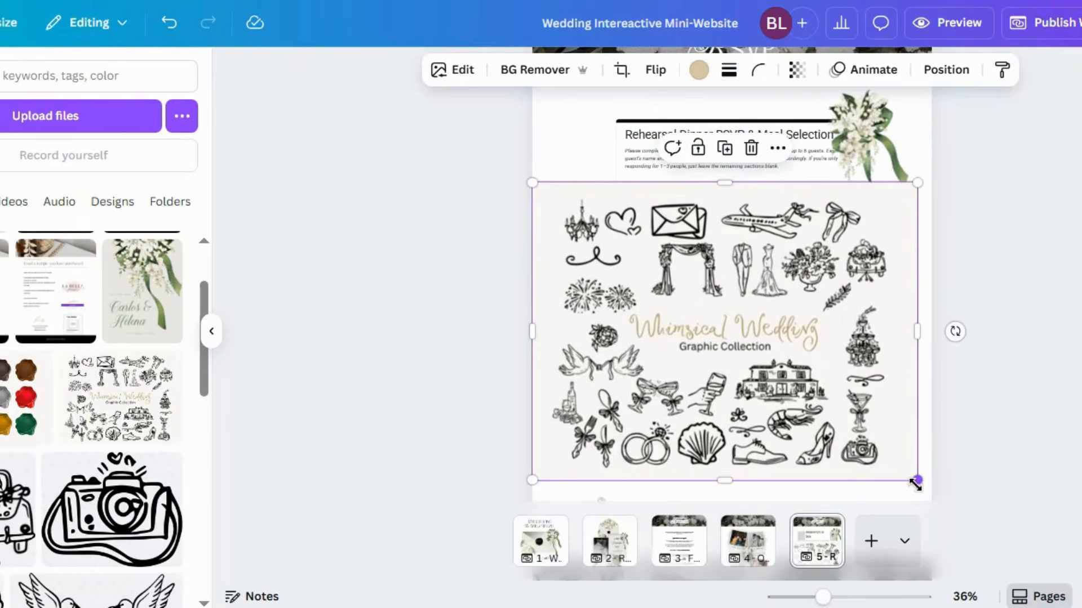
pyautogui.click(698, 373)
pyautogui.press('Delete')
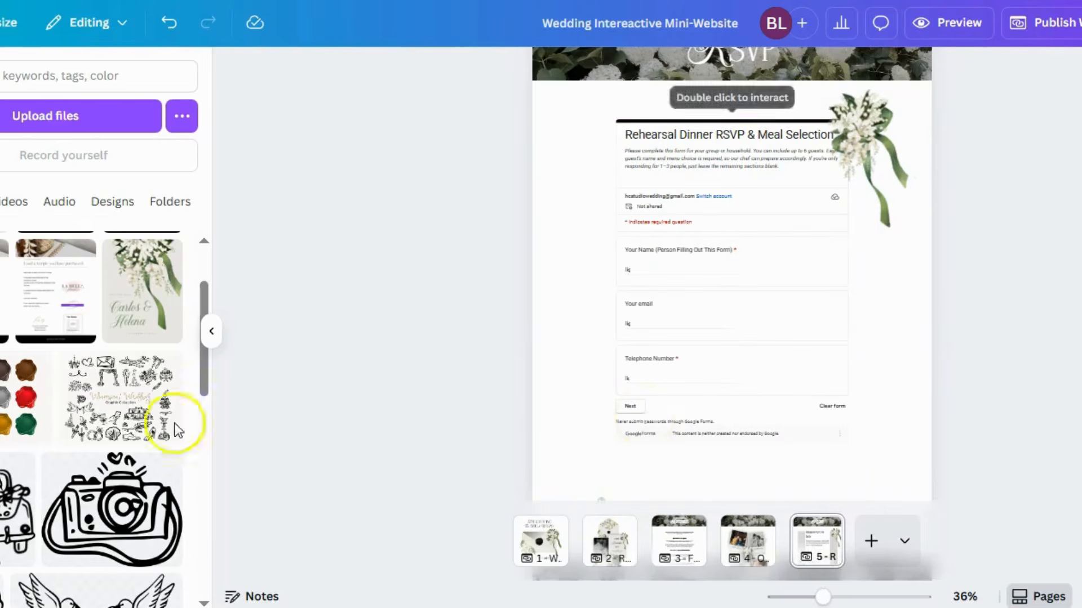
# Step: Add the uploaded image of twelve coloured wax seals to the RSVP page and delete it
pyautogui.click(3, 418)
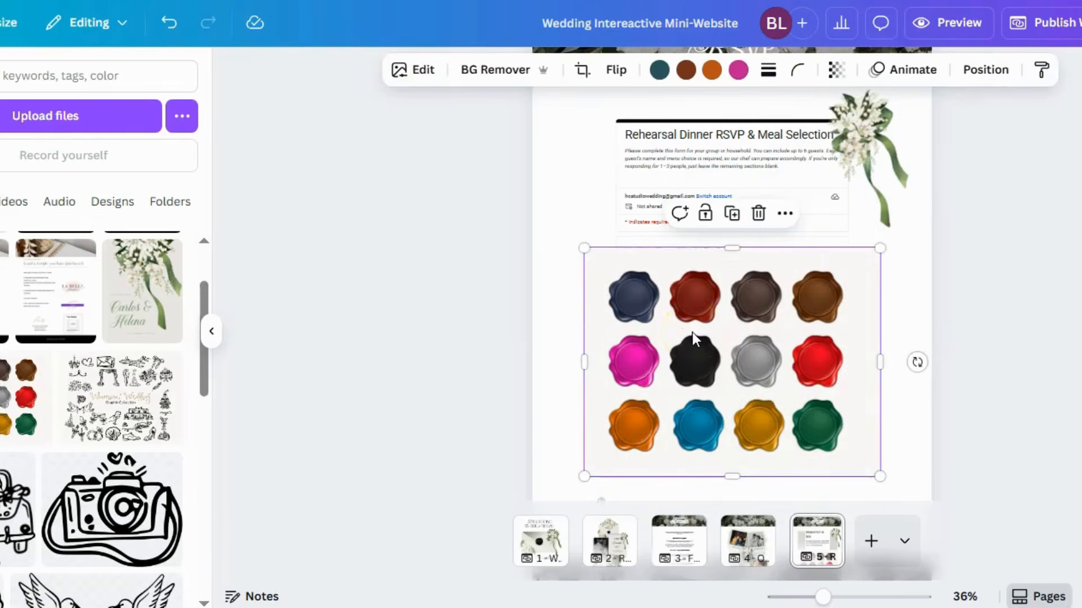
pyautogui.click(797, 407)
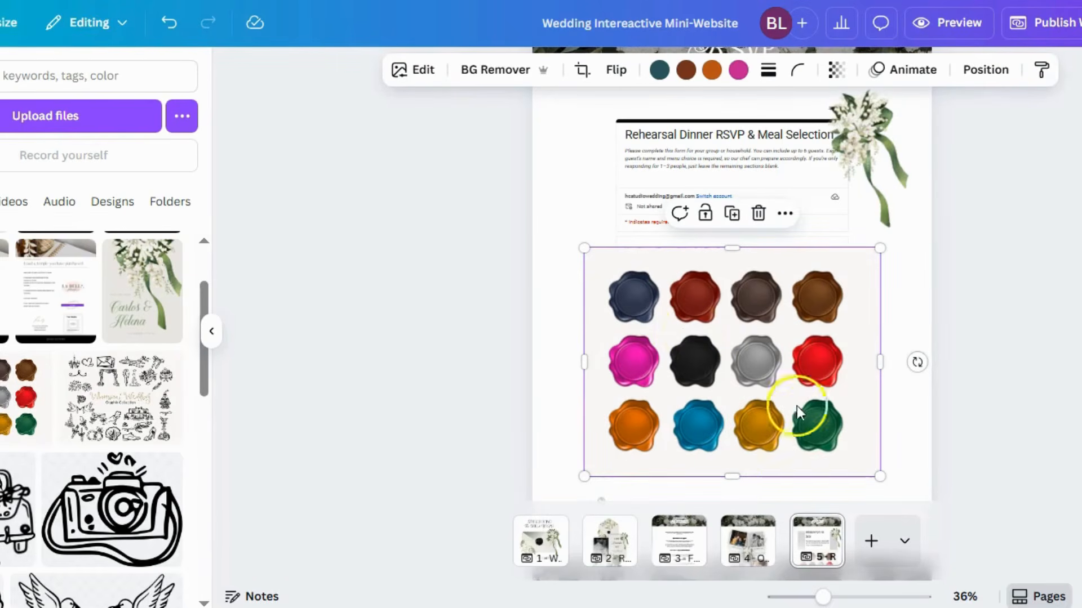
pyautogui.scroll(-3, 722, 371)
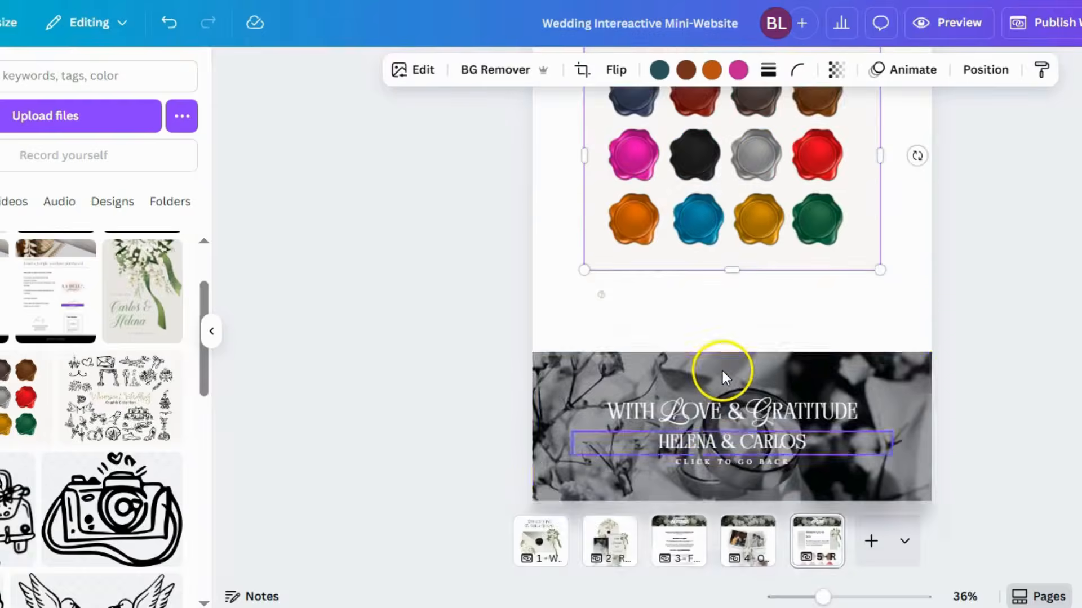
pyautogui.scroll(3, 722, 371)
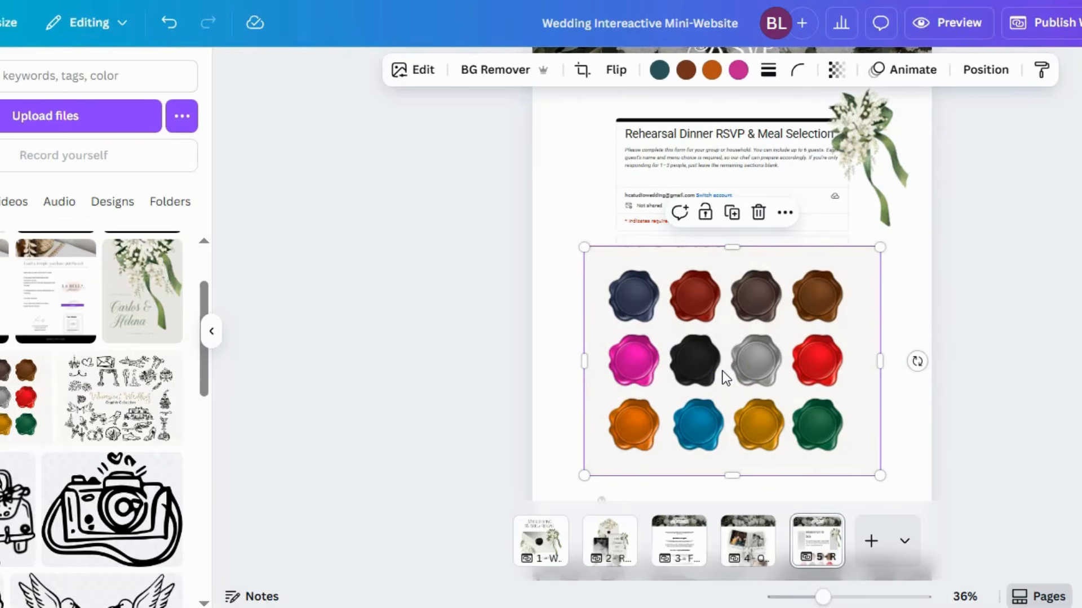
pyautogui.press('Delete')
pyautogui.scroll(-3, 722, 371)
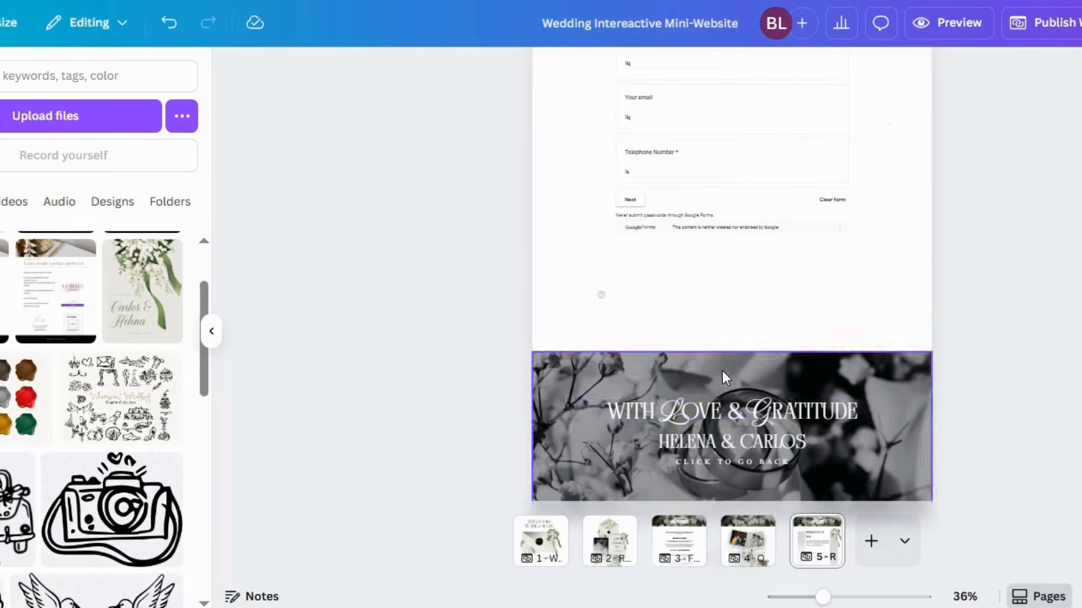
pyautogui.scroll(-3, 722, 371)
pyautogui.click(657, 401)
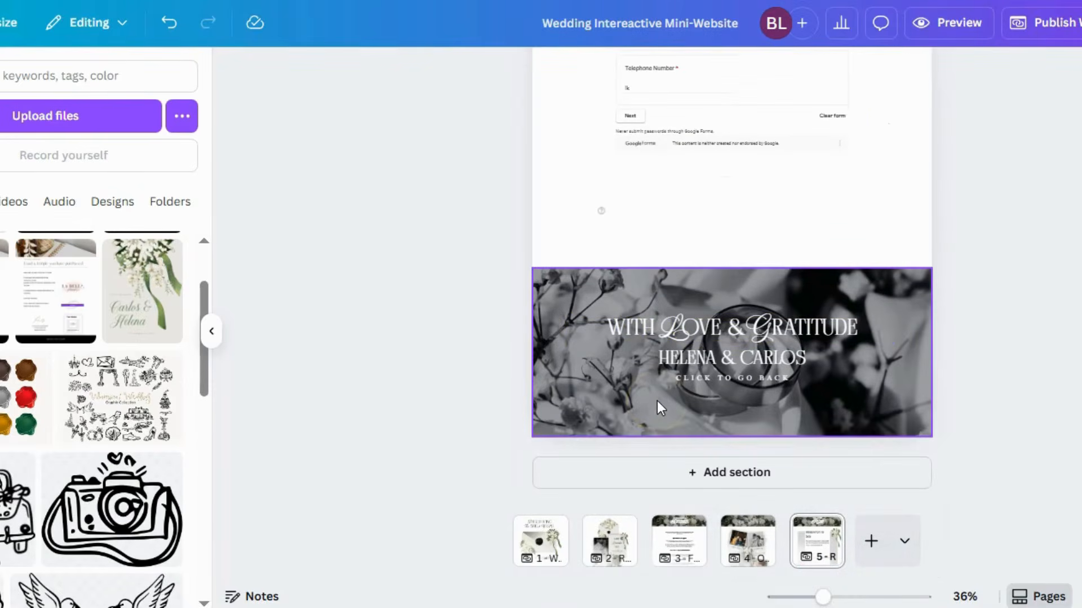